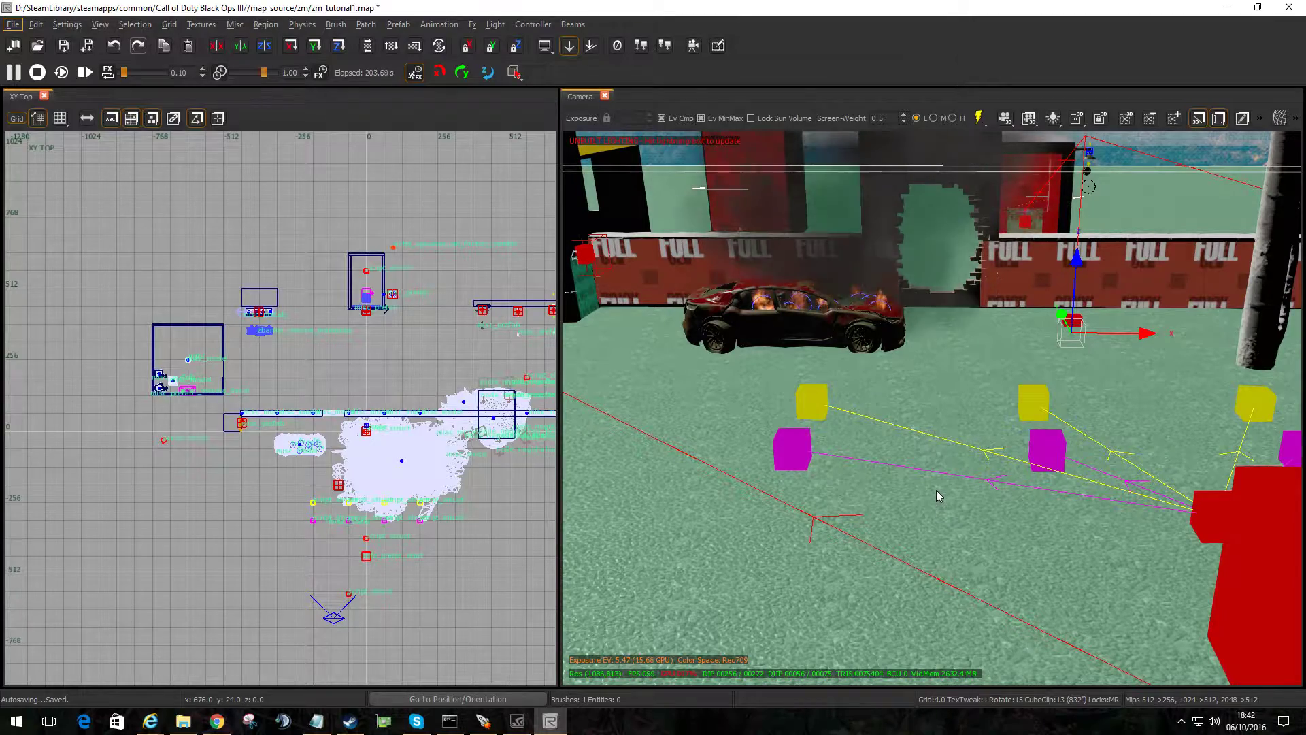
Select the large ground brush and shrink it from all four sides to about 1704 by 1436 units.
mouse_move(953, 461)
right_down()
mouse_move(912, 500)
mouse_move(962, 497)
mouse_move(952, 491)
mouse_move(979, 462)
mouse_move(931, 379)
right_up()
key(Escape)
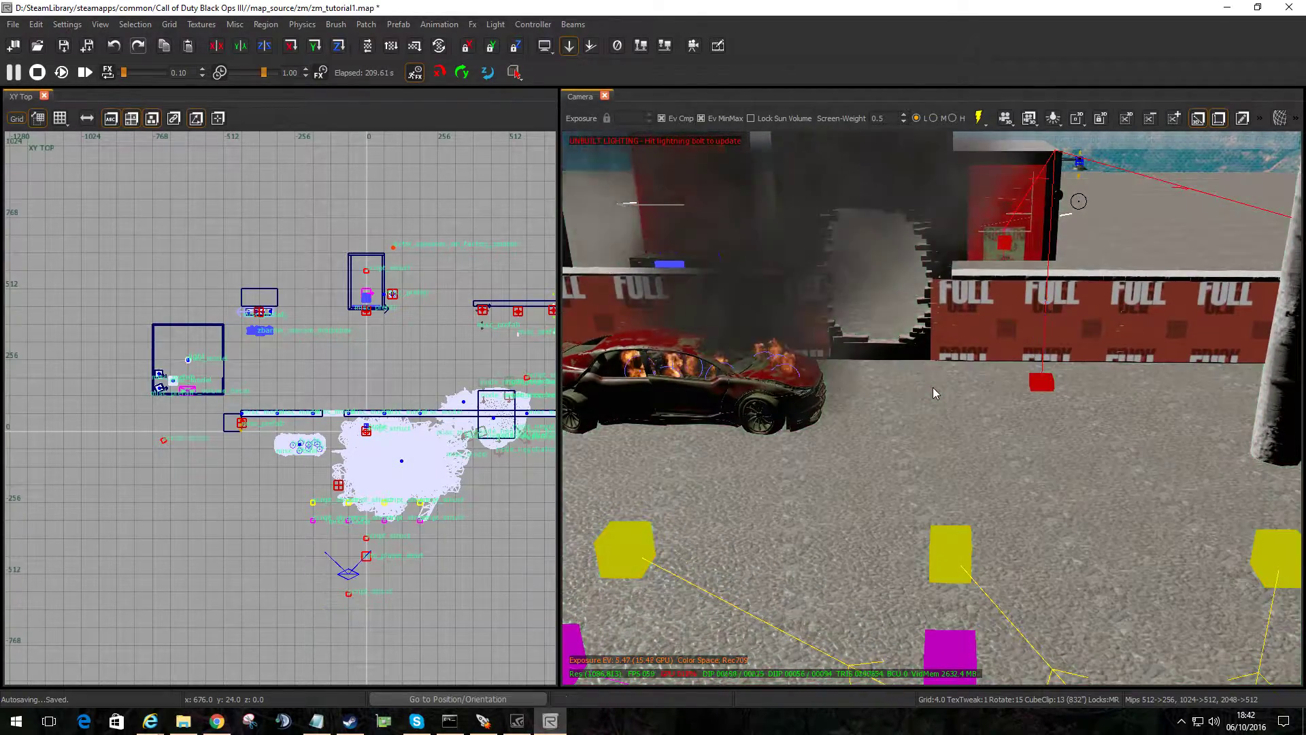
shift+click(873, 433)
scroll(846, 464, down, 4)
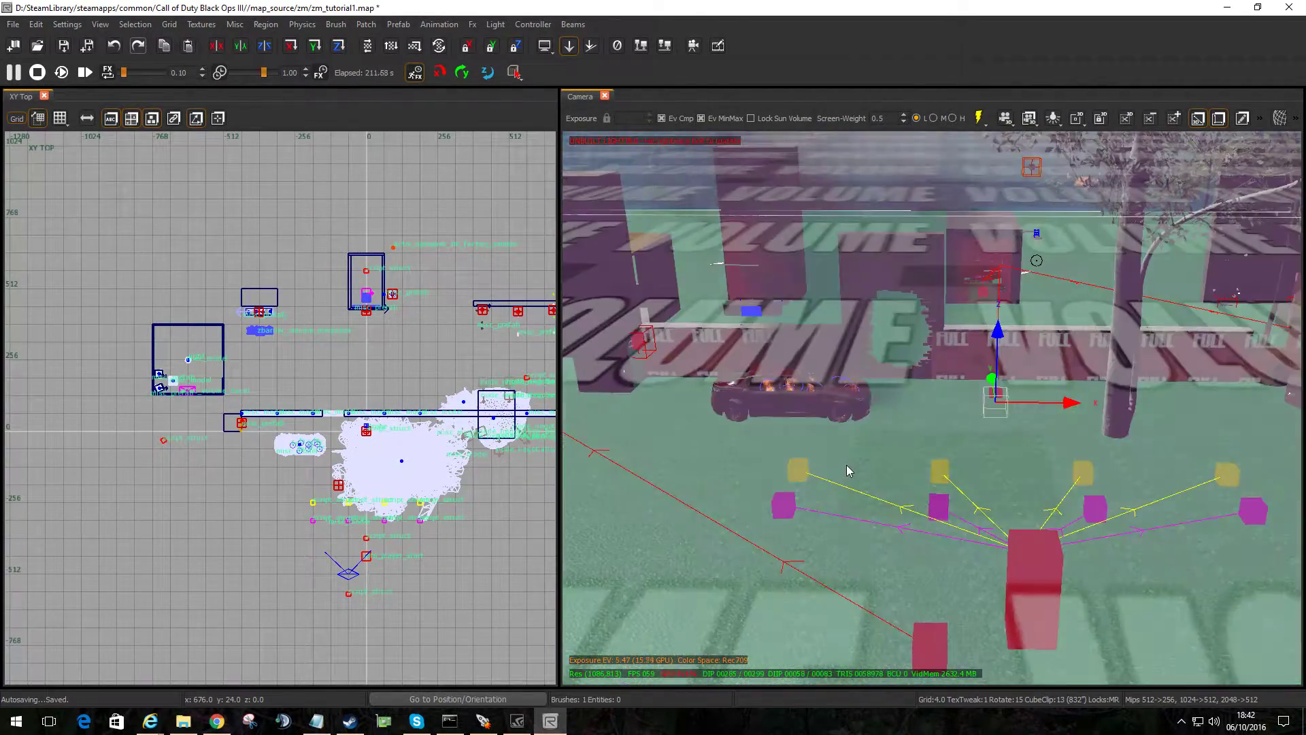
scroll(846, 463, up, 1)
scroll(304, 444, down, 6)
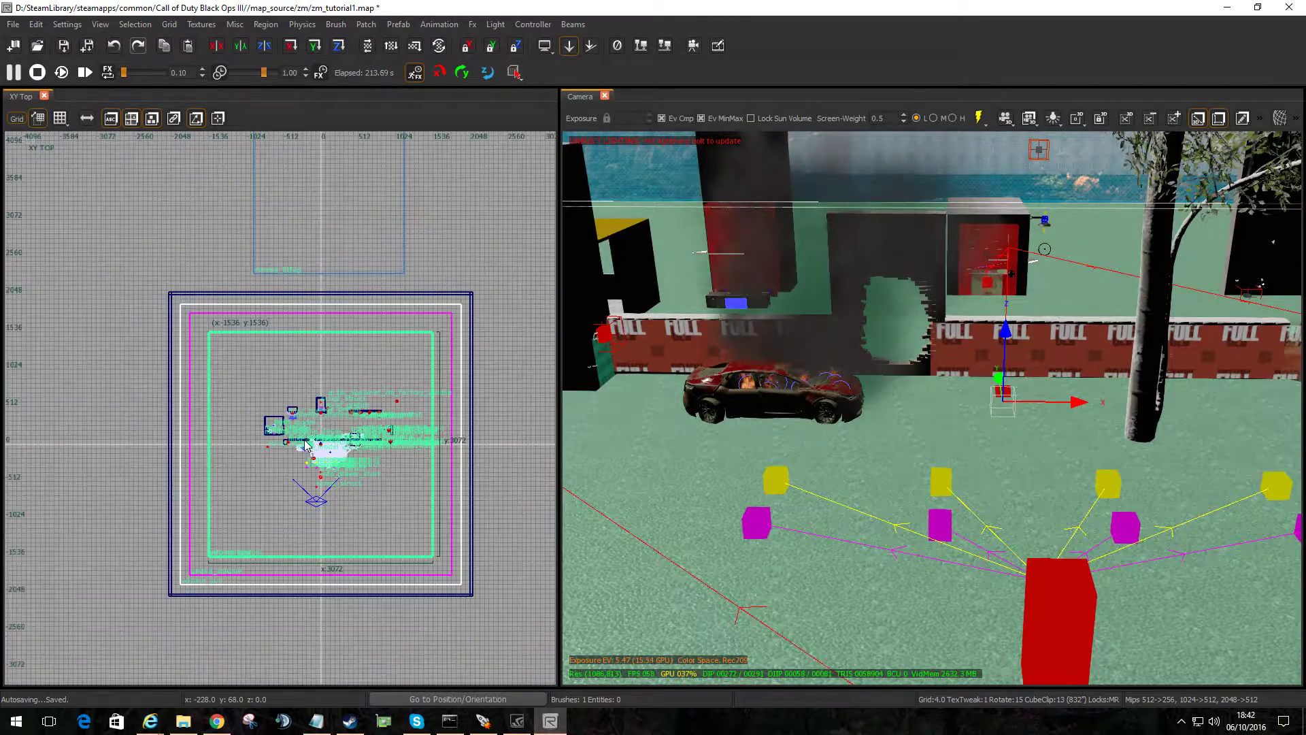
scroll(283, 436, up, 3)
drag(113, 413, 197, 423)
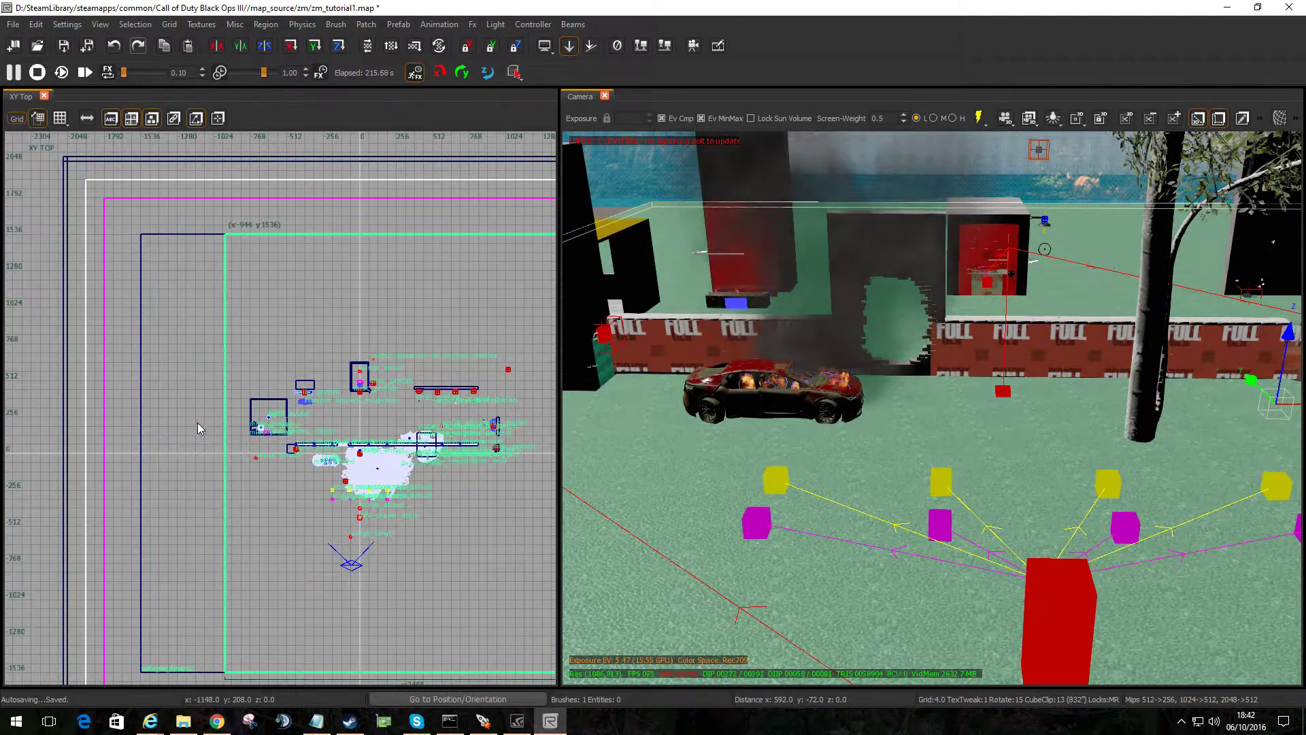
drag(317, 178, 312, 286)
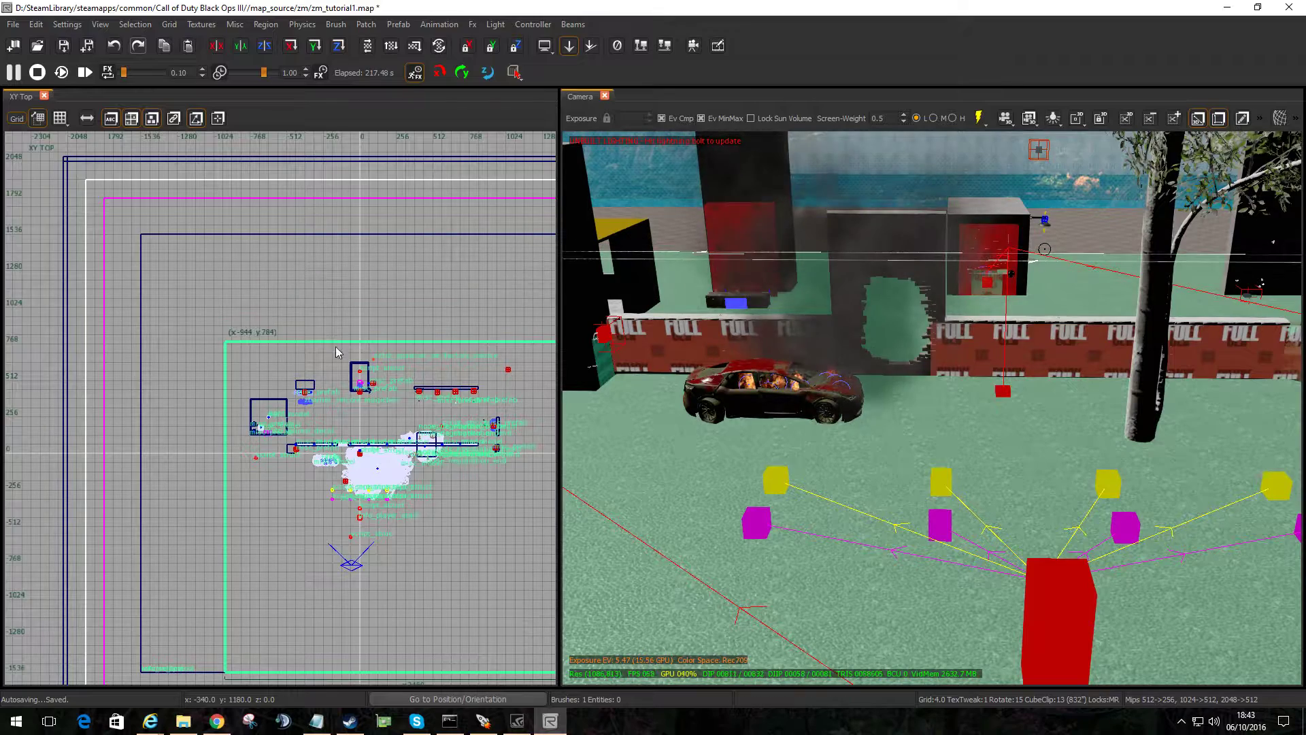
right_drag(351, 578, 300, 448)
drag(351, 583, 355, 419)
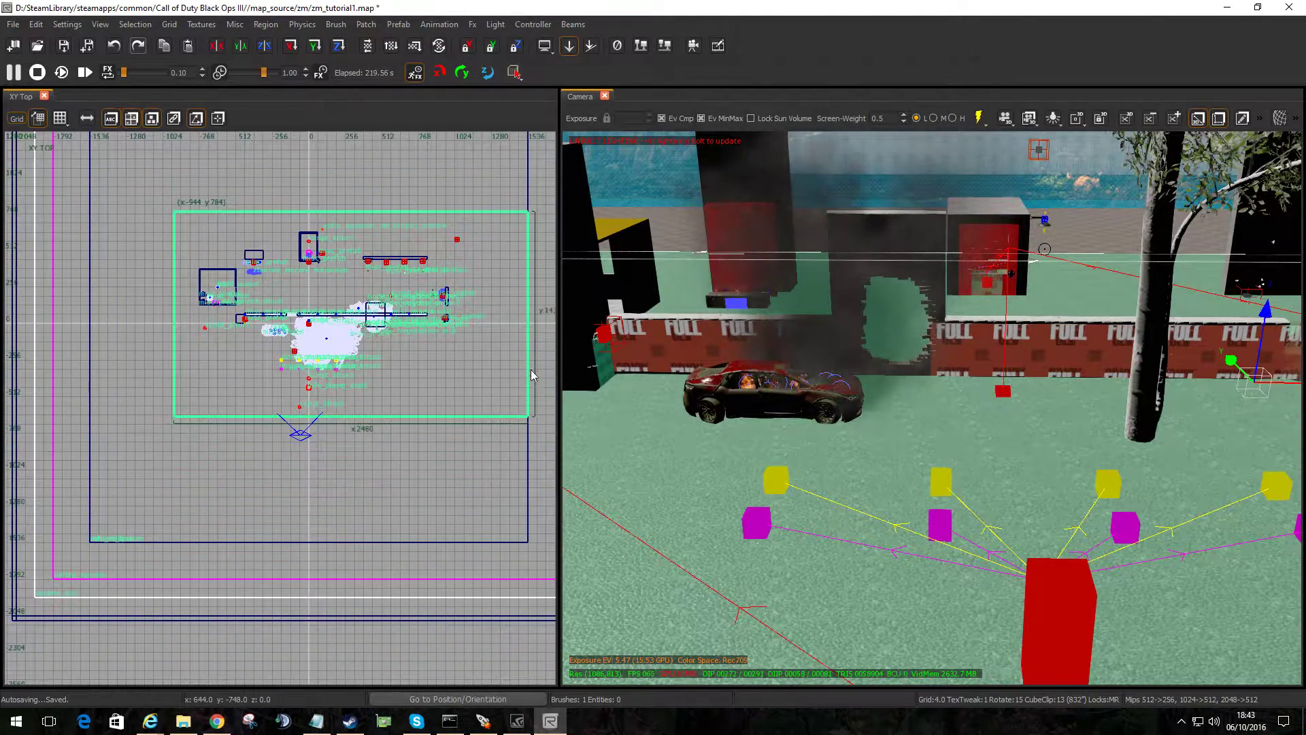
drag(531, 369, 425, 353)
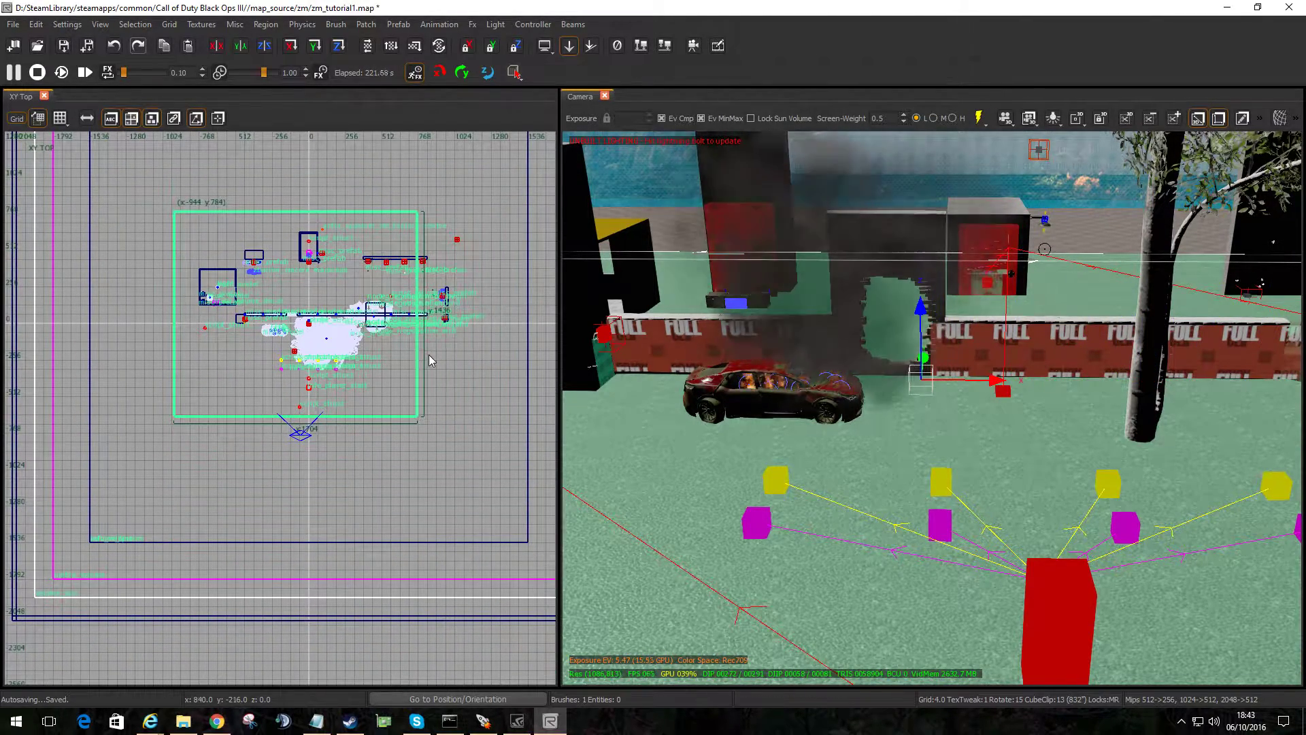
Move the ground brush in the top view to about X -1760, Y 1496, near the map's upper-left corner.
right_drag(428, 354, 386, 324)
right_drag(370, 394, 477, 491)
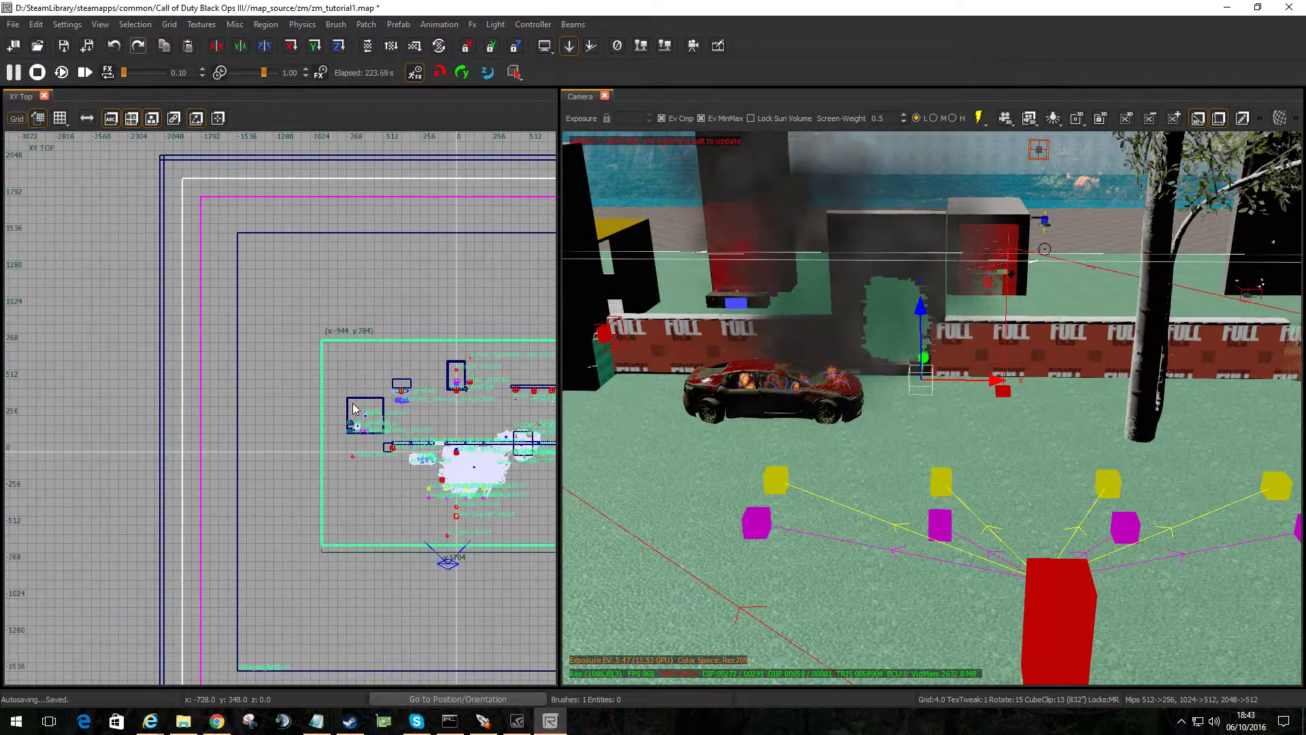
mouse_move(366, 406)
mouse_down()
mouse_move(281, 324)
mouse_move(267, 288)
mouse_up()
scroll(288, 320, up, 2)
right_drag(267, 289, 198, 276)
scroll(267, 313, up, 5)
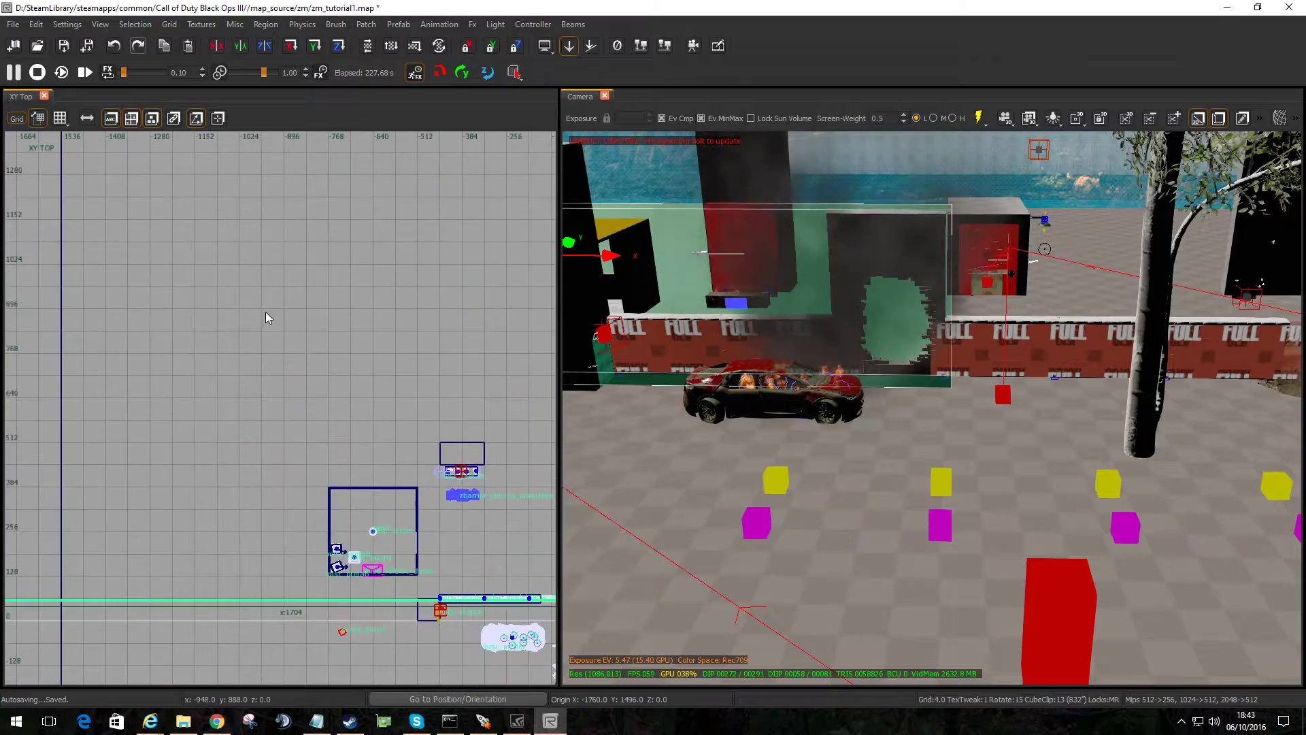
scroll(280, 333, down, 5)
scroll(286, 342, up, 3)
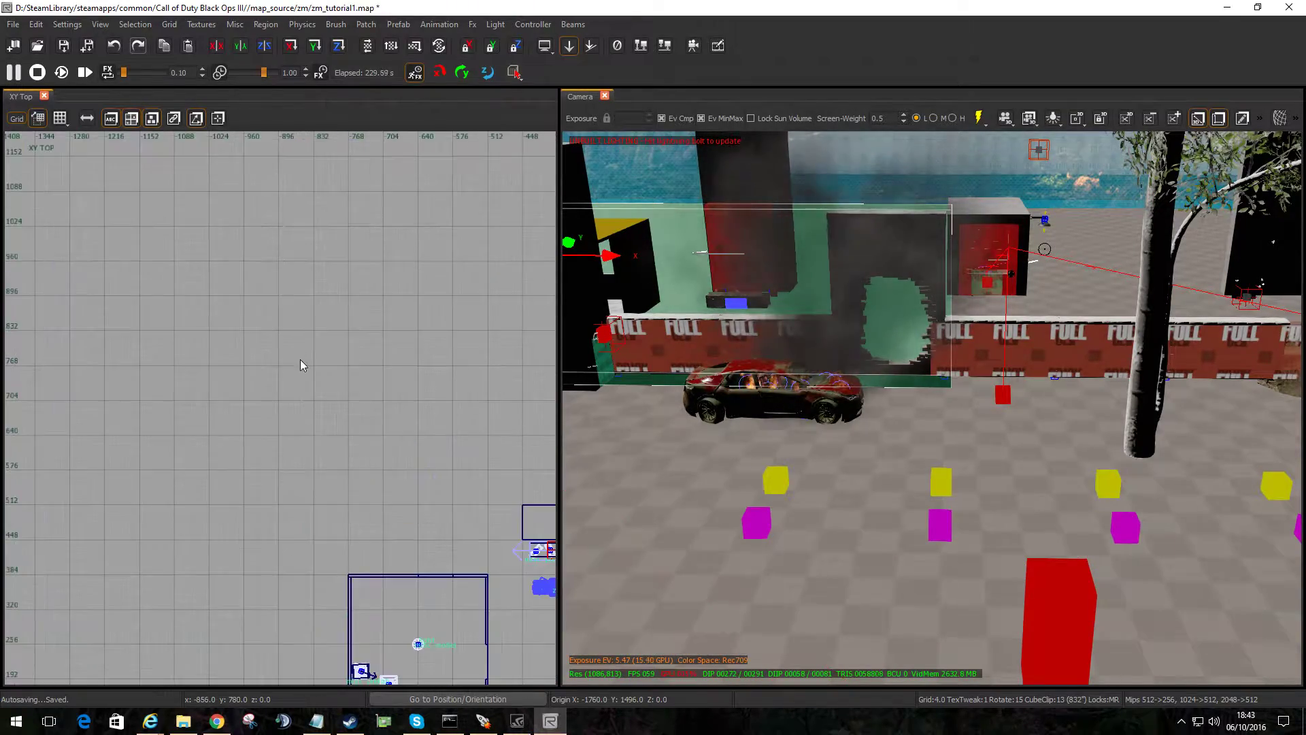
scroll(313, 360, down, 4)
scroll(312, 374, down, 4)
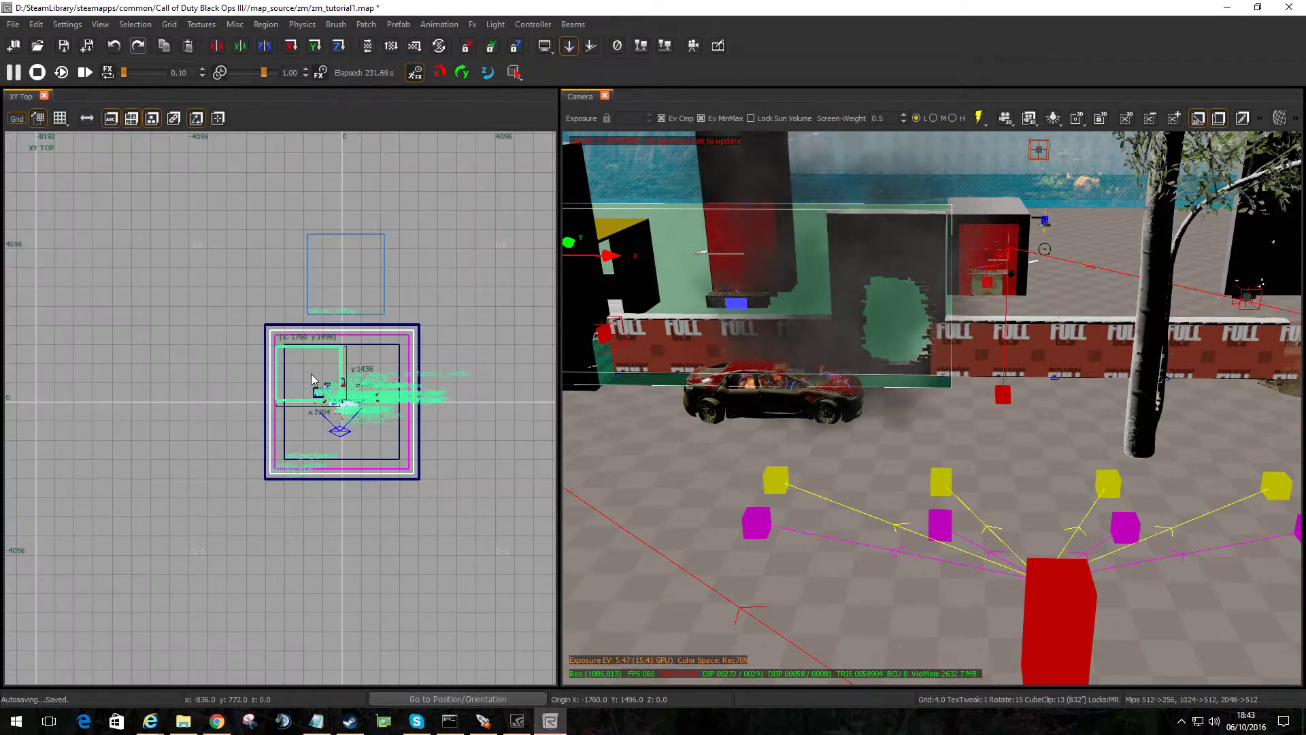
scroll(312, 373, up, 2)
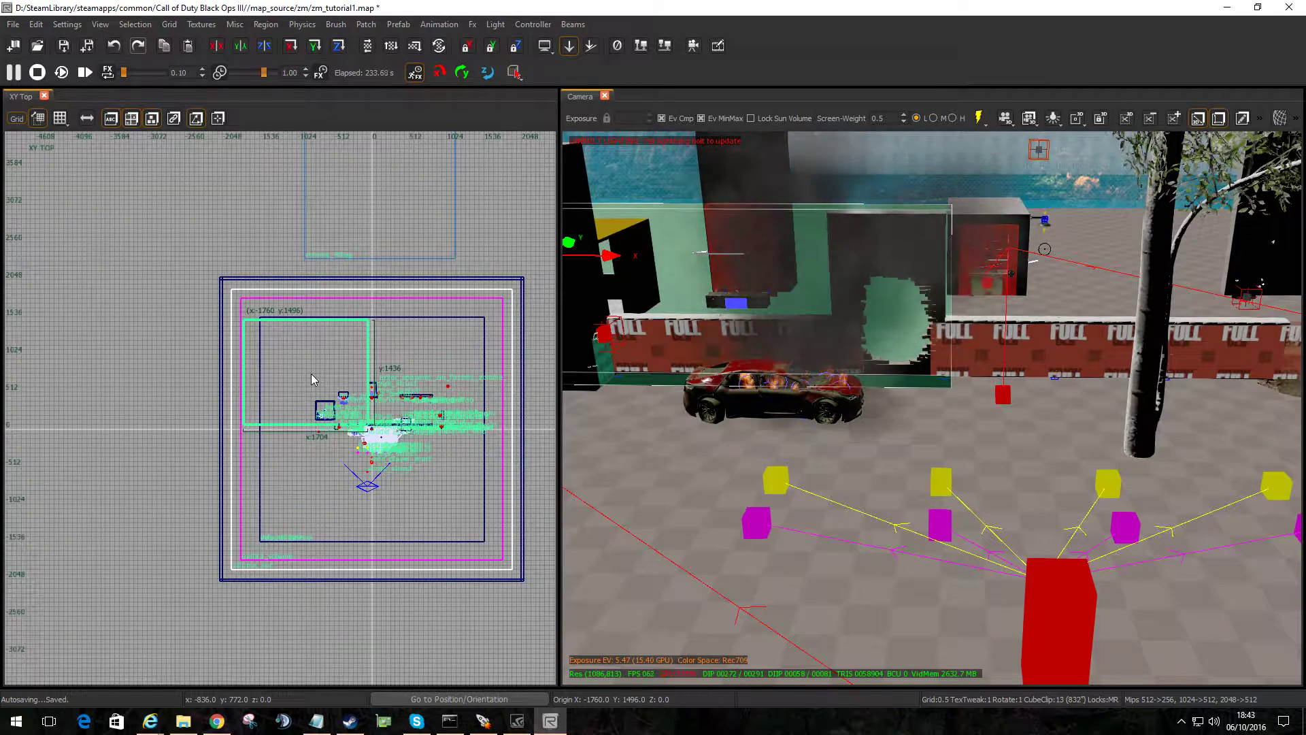
scroll(312, 374, up, 2)
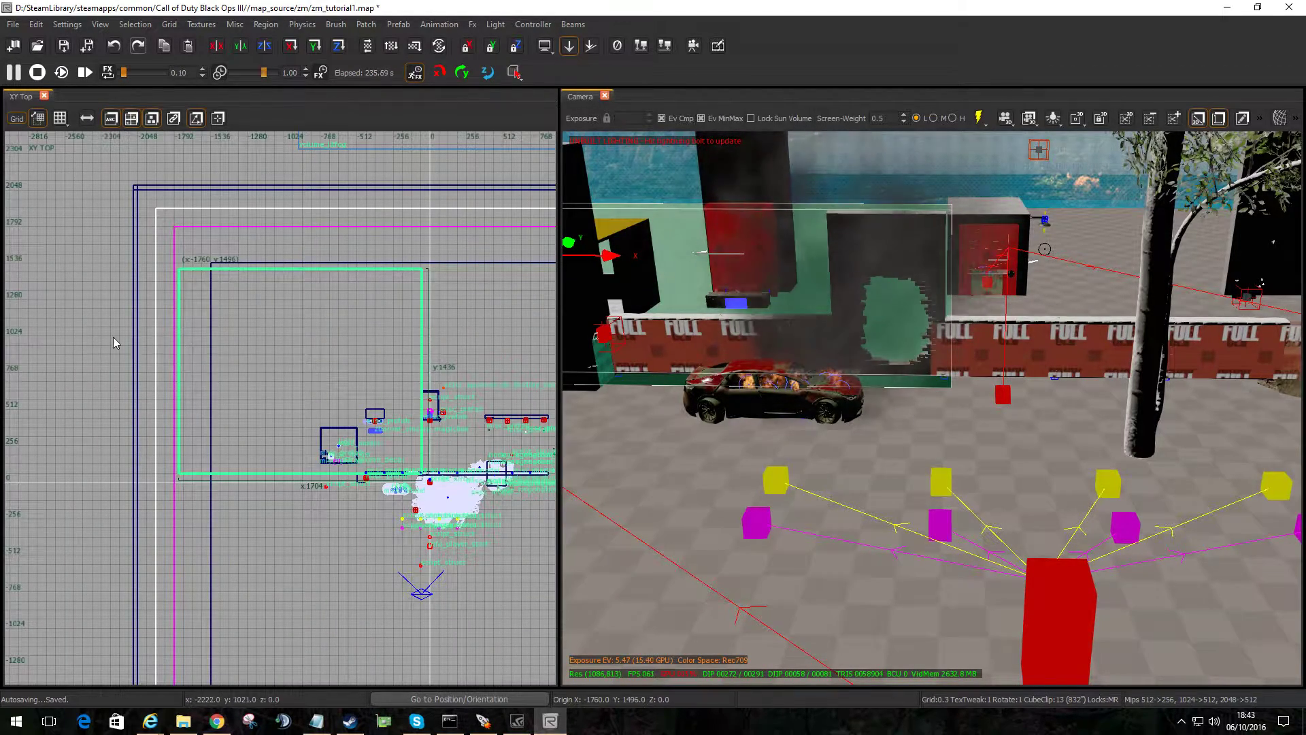
Reduce the ground brush further to about 507 by 506 units within the map's upper-left area.
mouse_move(112, 336)
mouse_down()
mouse_move(245, 374)
mouse_move(372, 236)
mouse_up()
right_drag(393, 343, 377, 273)
mouse_move(333, 334)
mouse_down()
mouse_move(315, 249)
mouse_move(275, 251)
mouse_up()
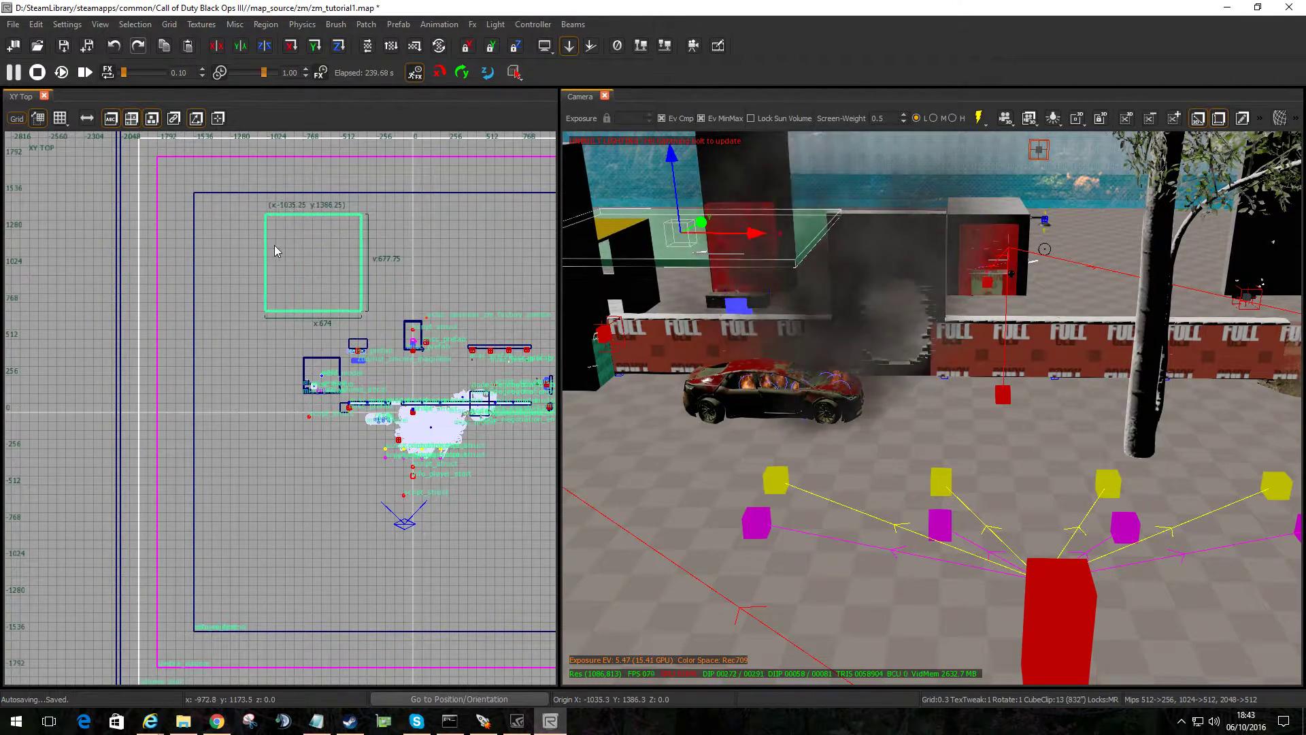
drag(374, 285, 349, 286)
drag(309, 194, 307, 222)
Fine-tune the brush's edges to make it exactly 500 by 500 units.
scroll(310, 225, up, 5)
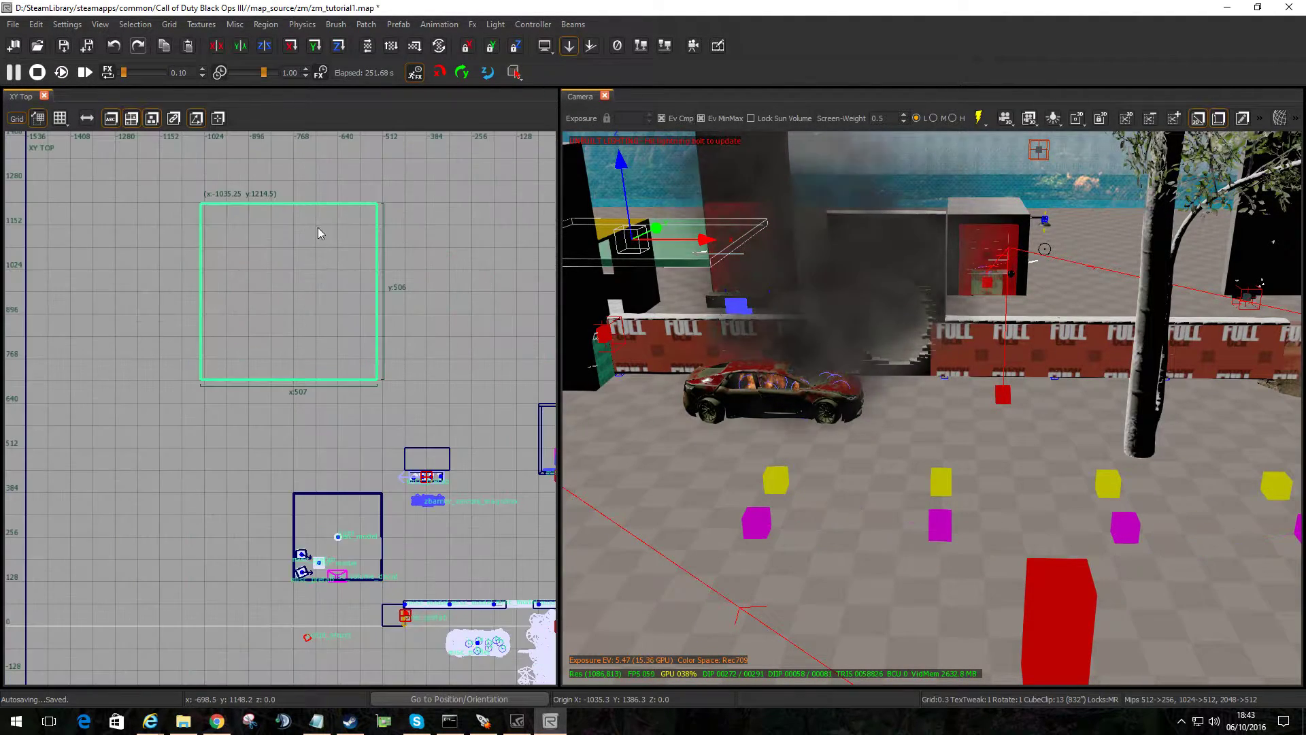
drag(337, 157, 340, 161)
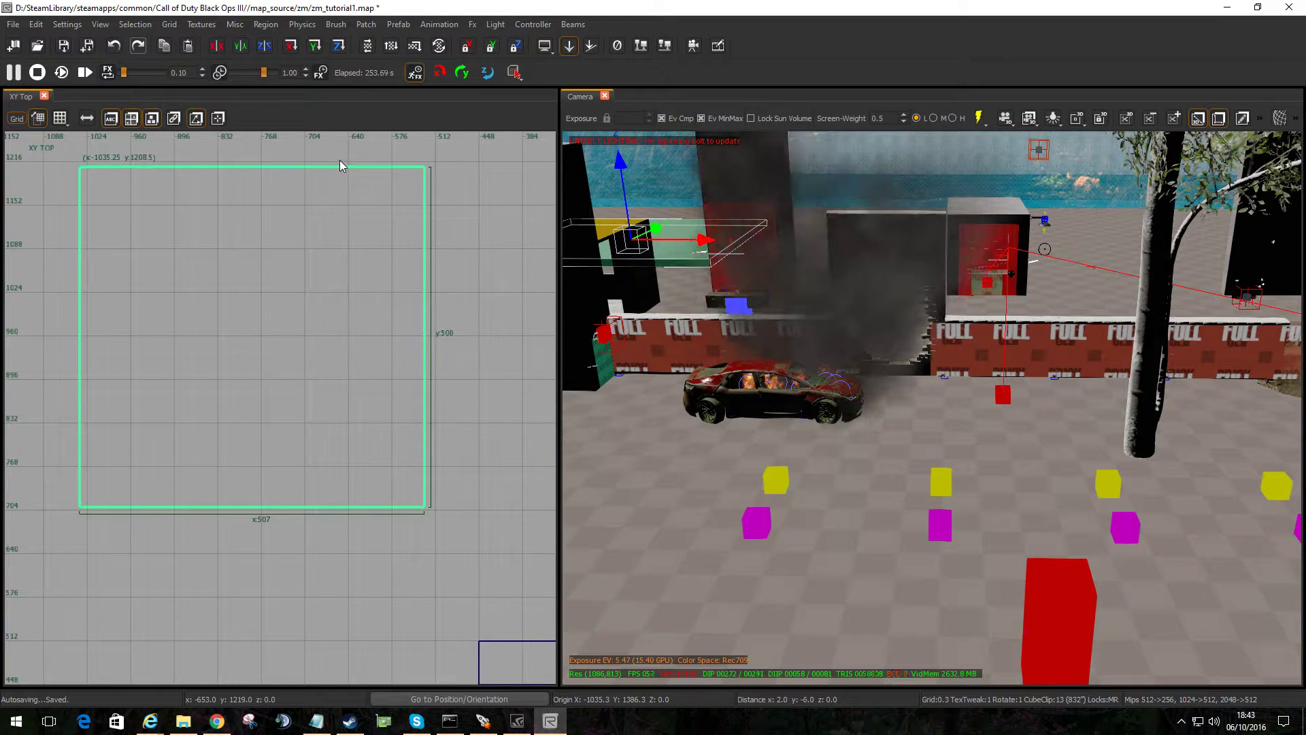
drag(316, 529, 316, 530)
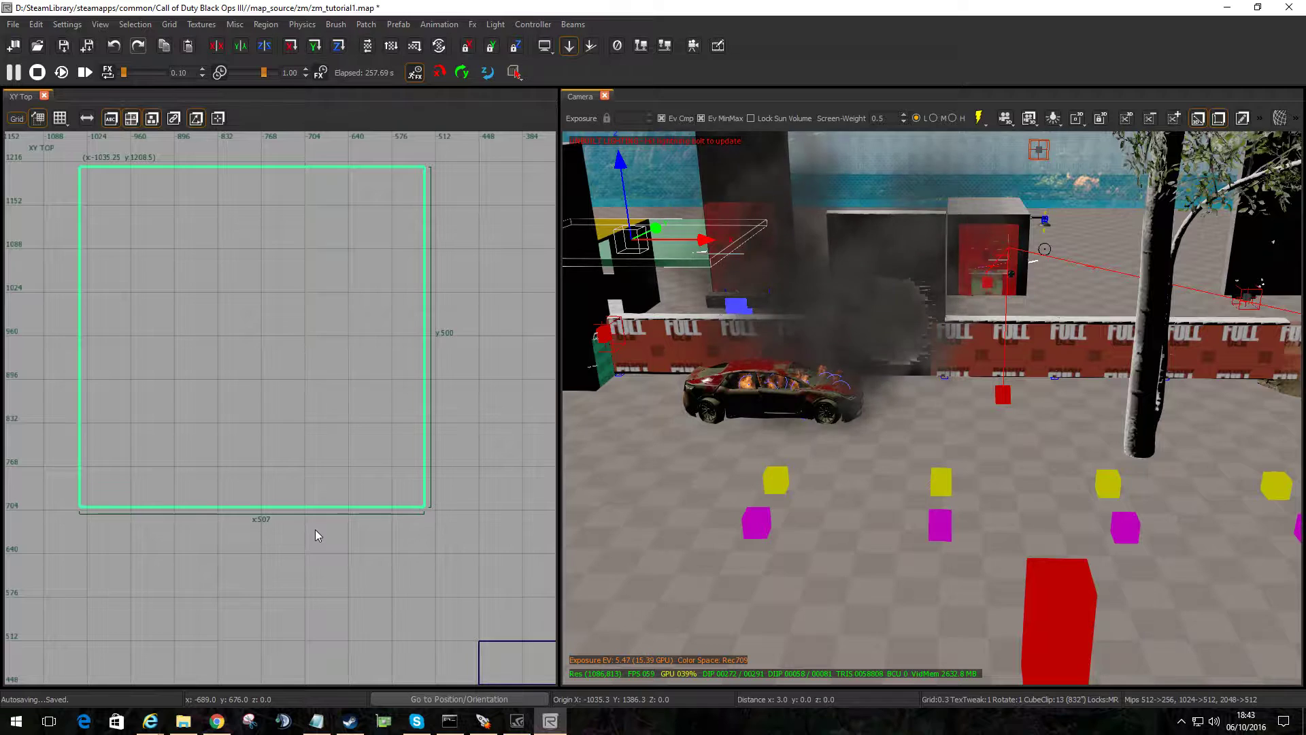
drag(460, 455, 454, 447)
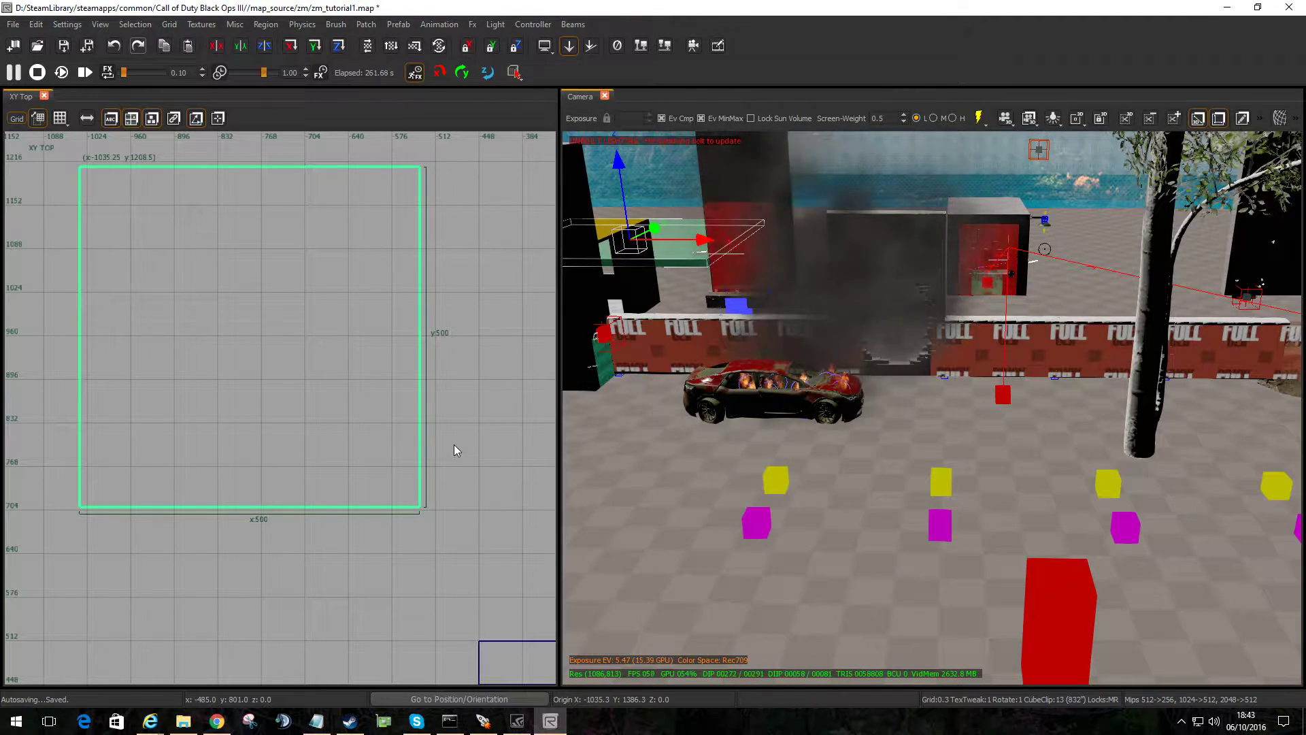
Reposition the square brush so its origin sits at X -1012, Y 1204.
drag(373, 446, 390, 447)
scroll(453, 521, up, 10)
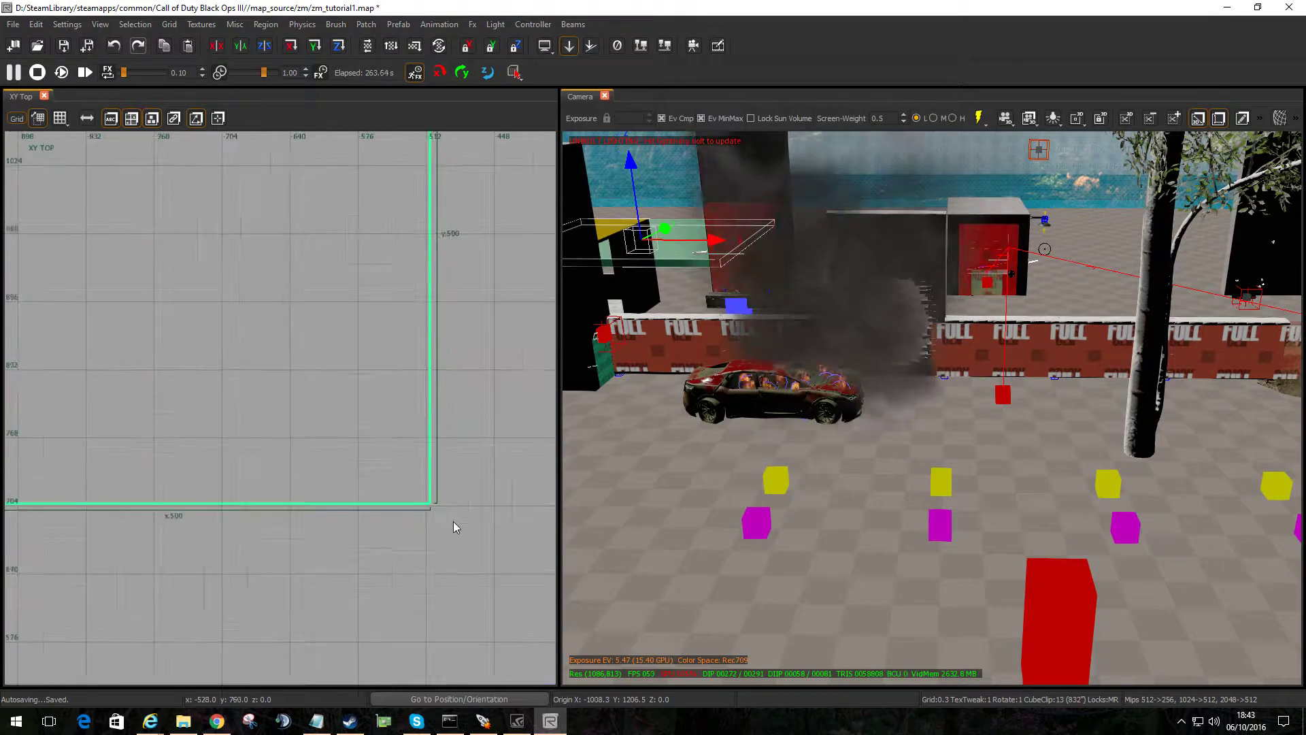
scroll(402, 474, up, 4)
drag(275, 369, 216, 408)
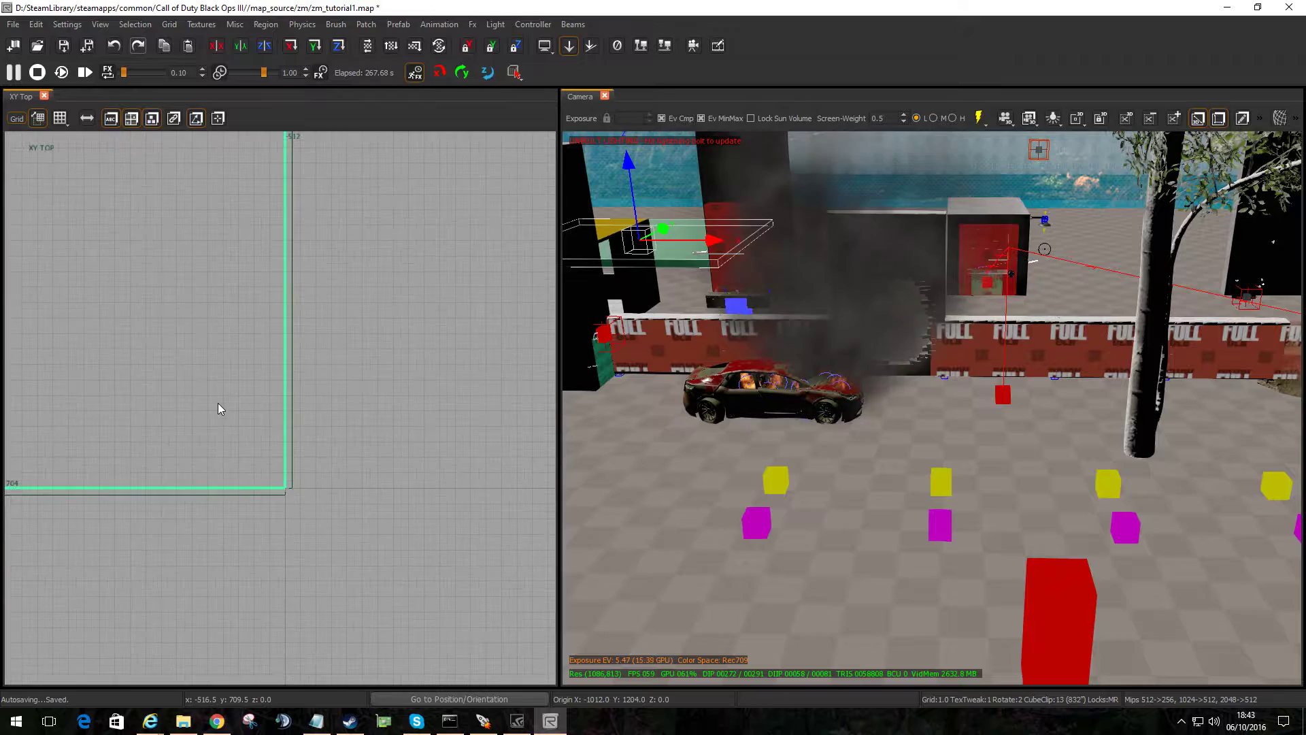
Convert the square brush into a simple terrain patch with a density of width 9 and height 9.
scroll(371, 452, down, 6)
scroll(373, 447, down, 6)
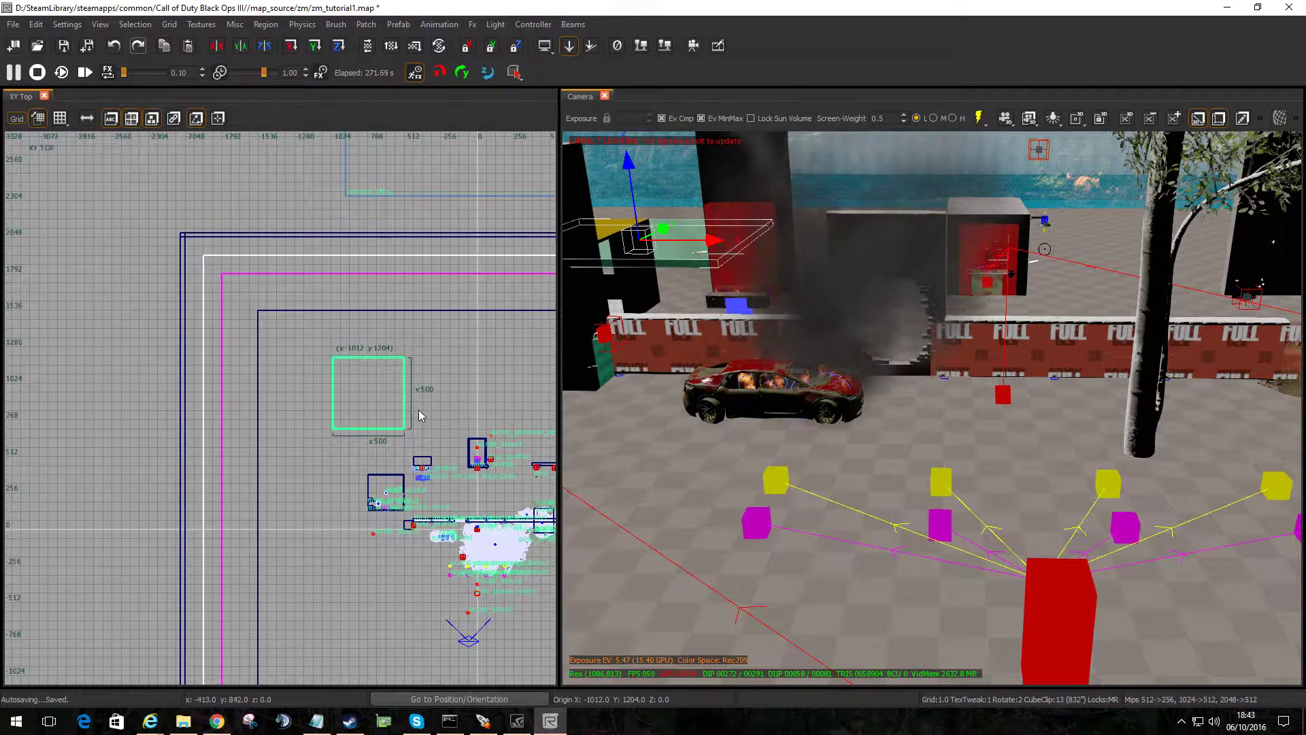
click(364, 24)
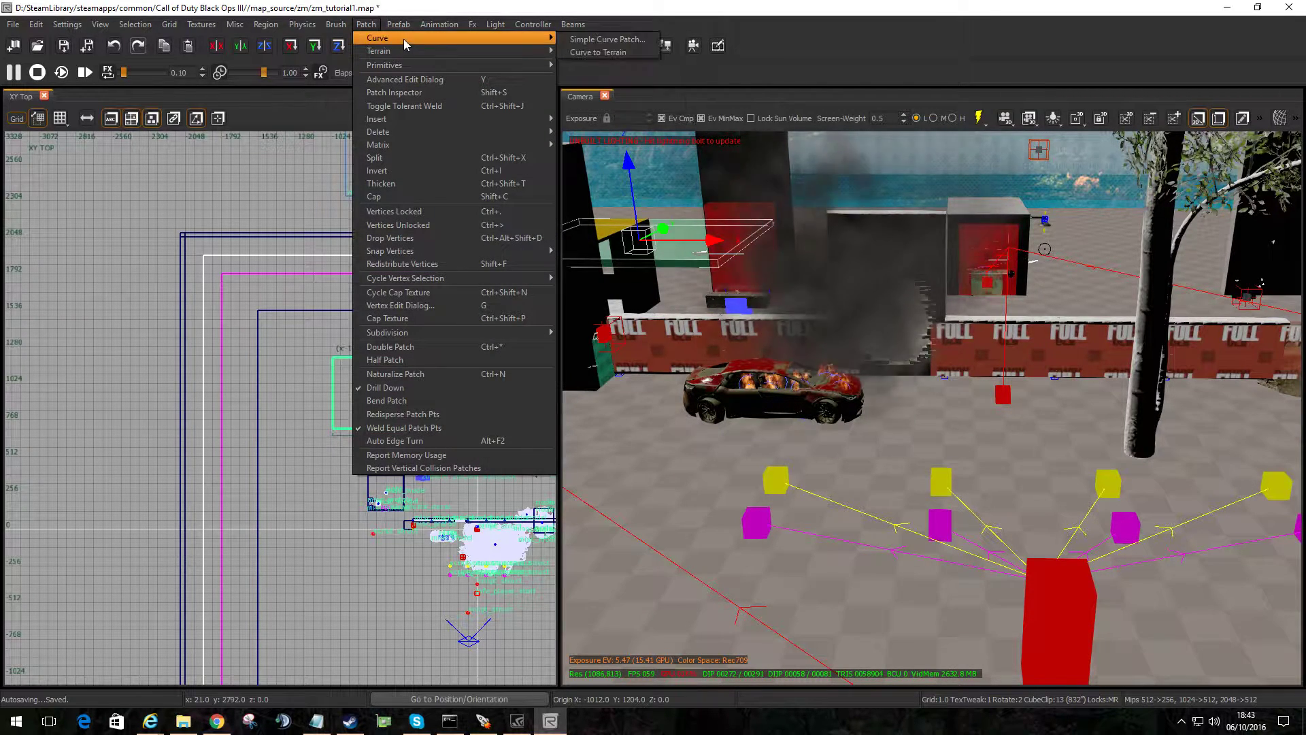
mouse_move(413, 51)
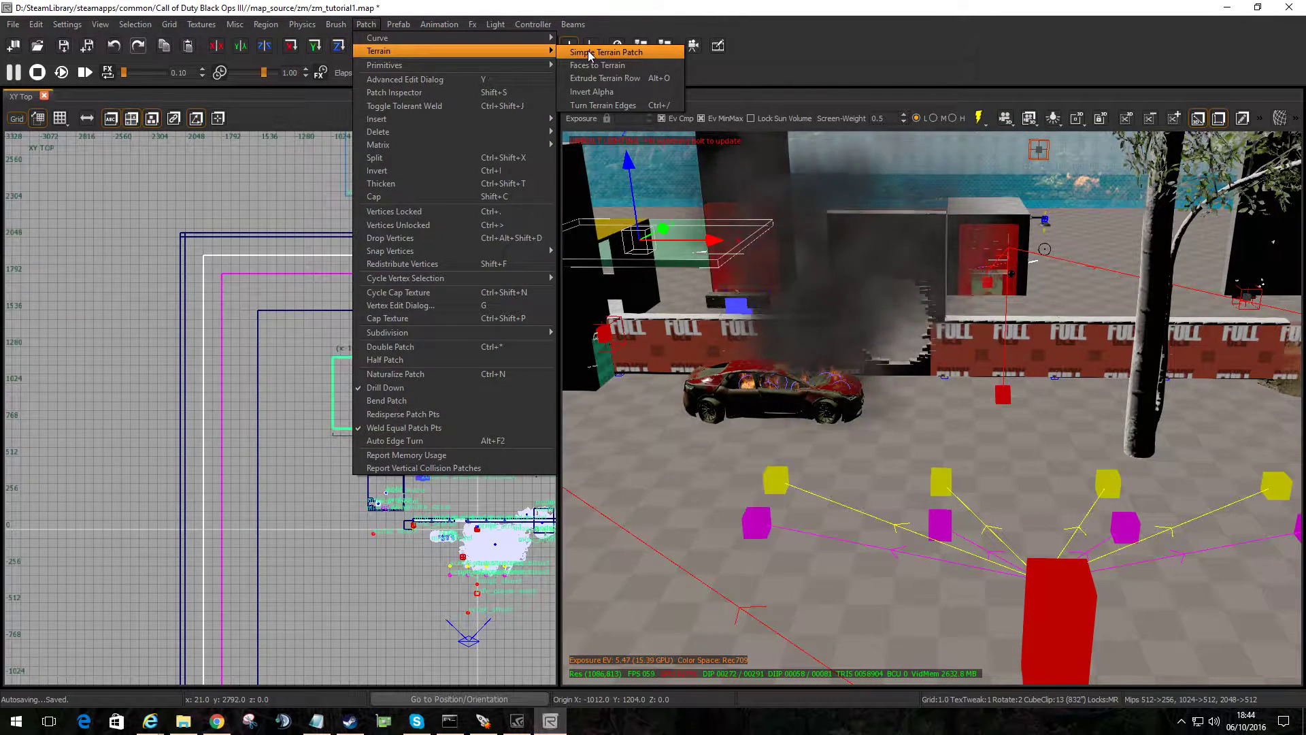
click(587, 52)
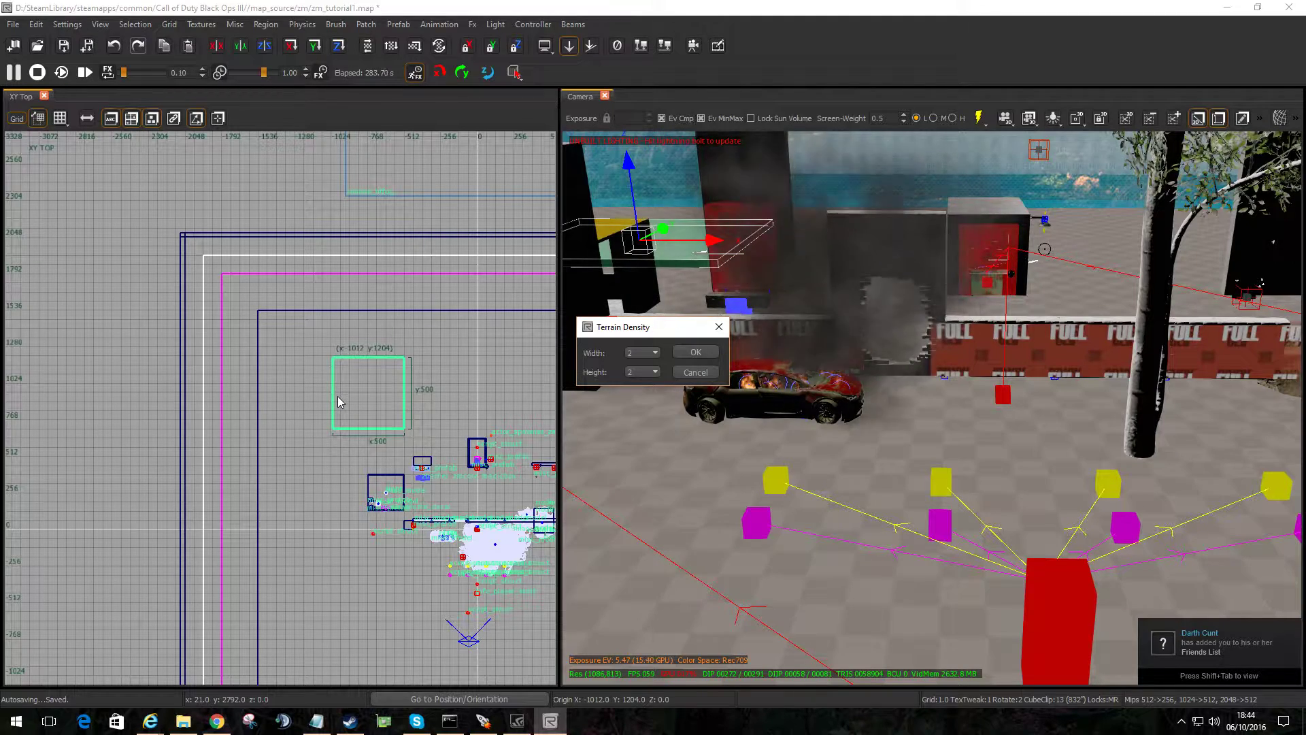
click(649, 354)
click(643, 427)
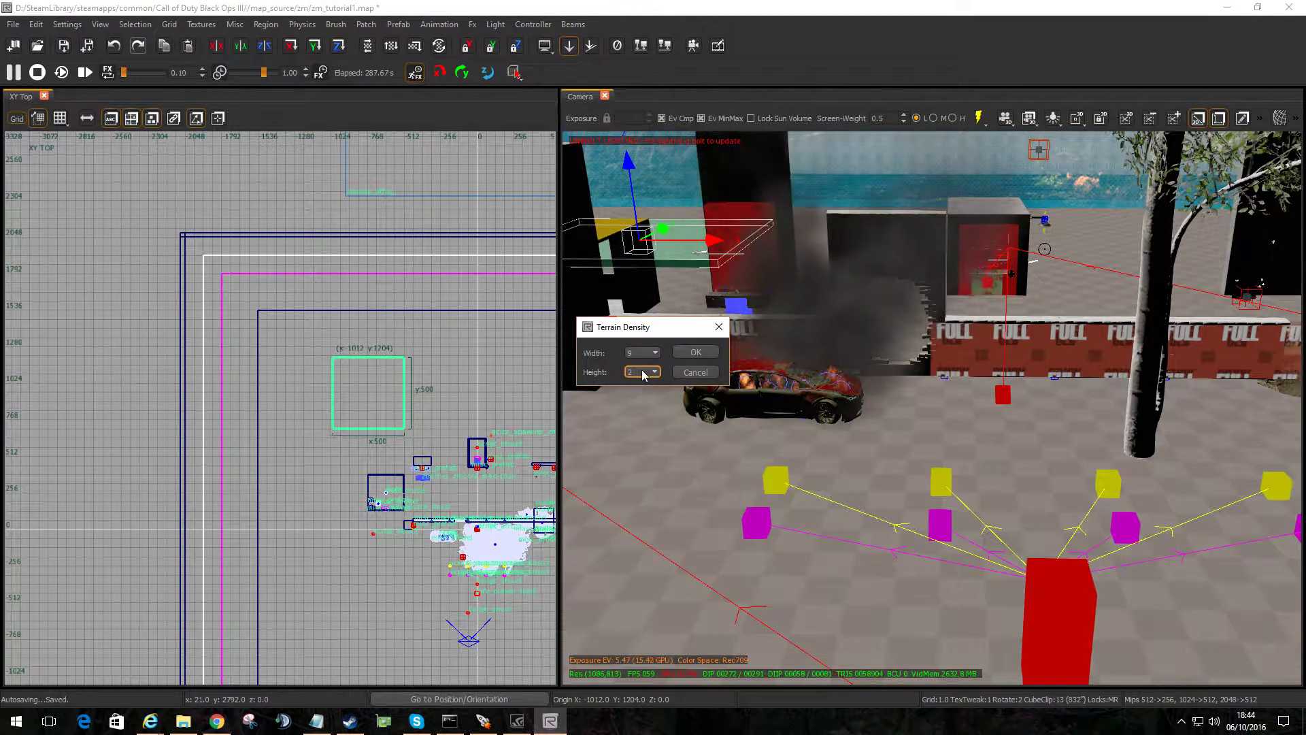
click(646, 372)
click(647, 445)
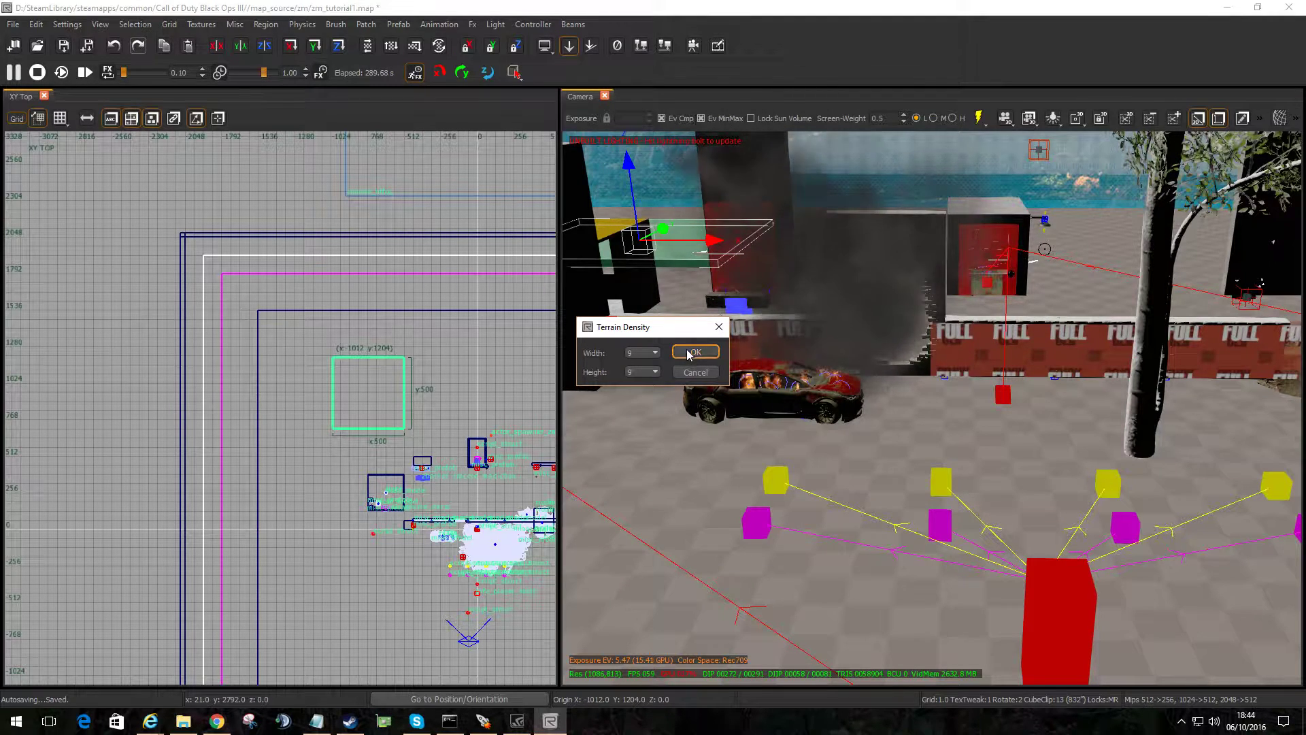
click(692, 352)
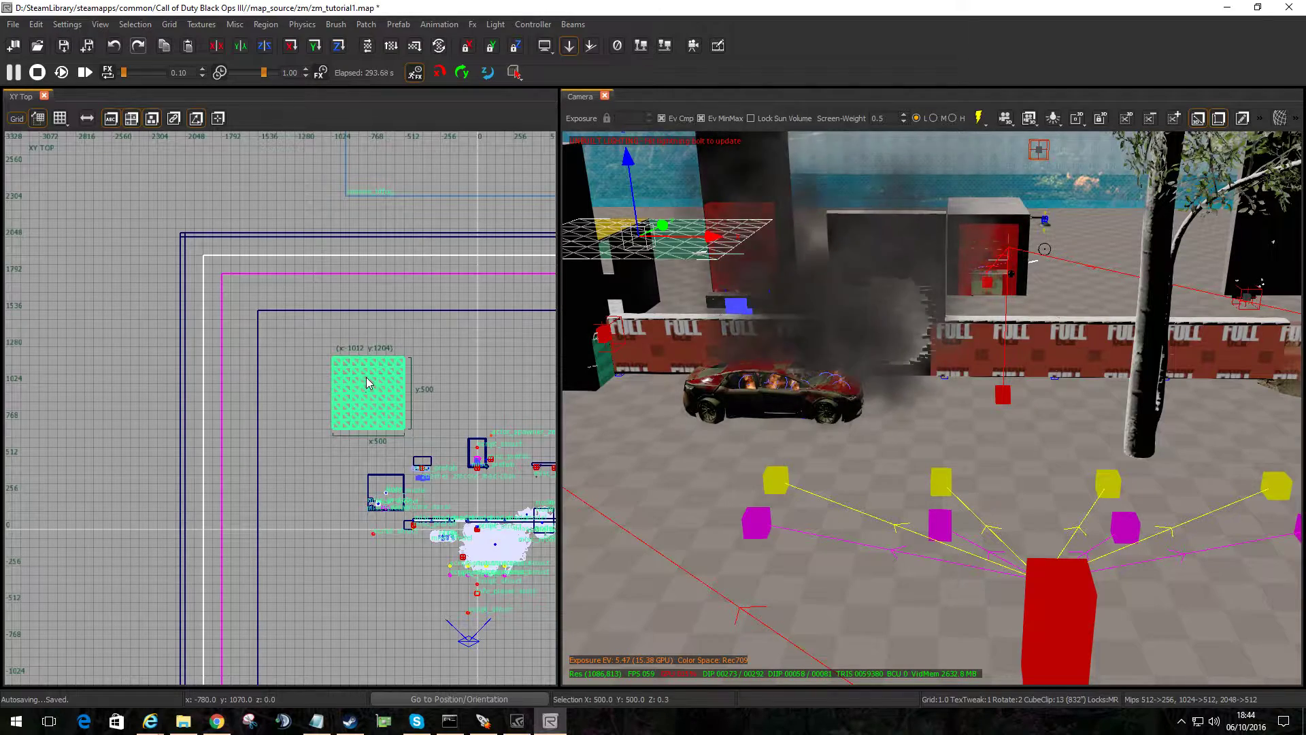
Duplicate the terrain patch and align the copy flush against the original's right edge at X -512, Y 1204.
drag(351, 381, 435, 386)
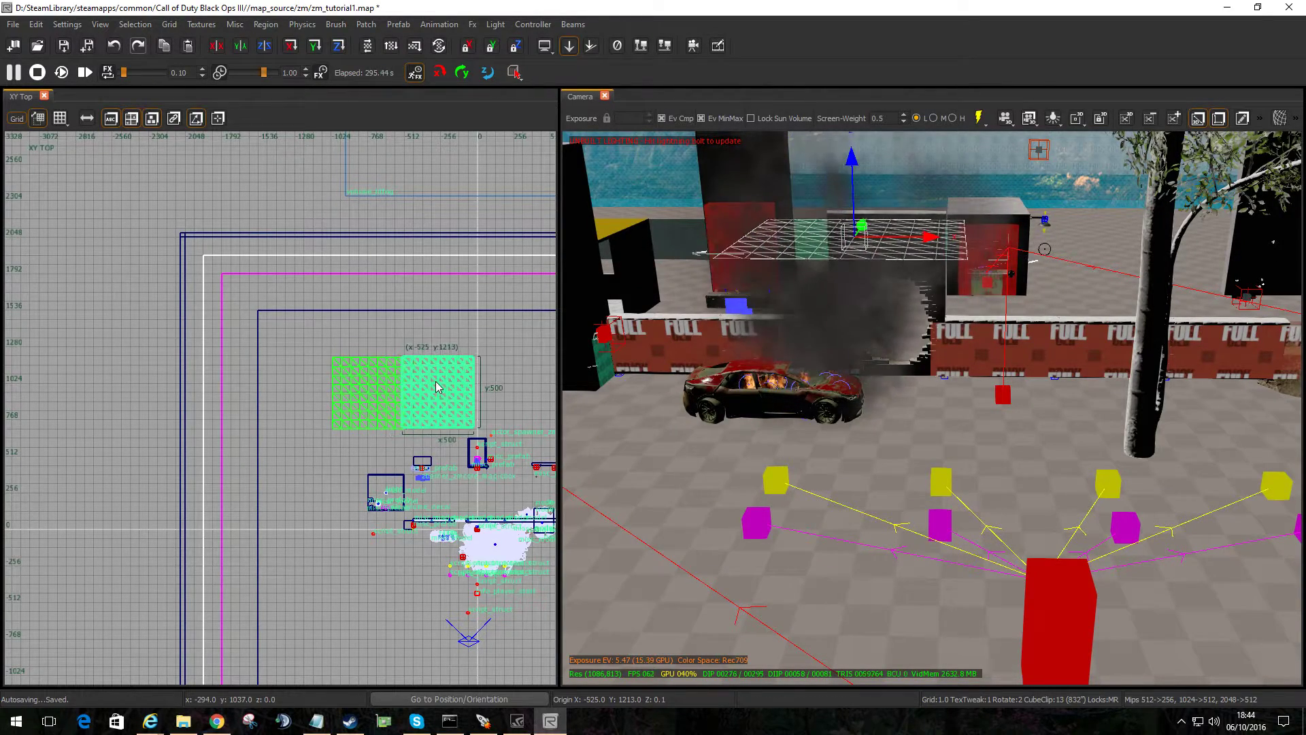
scroll(431, 382, up, 5)
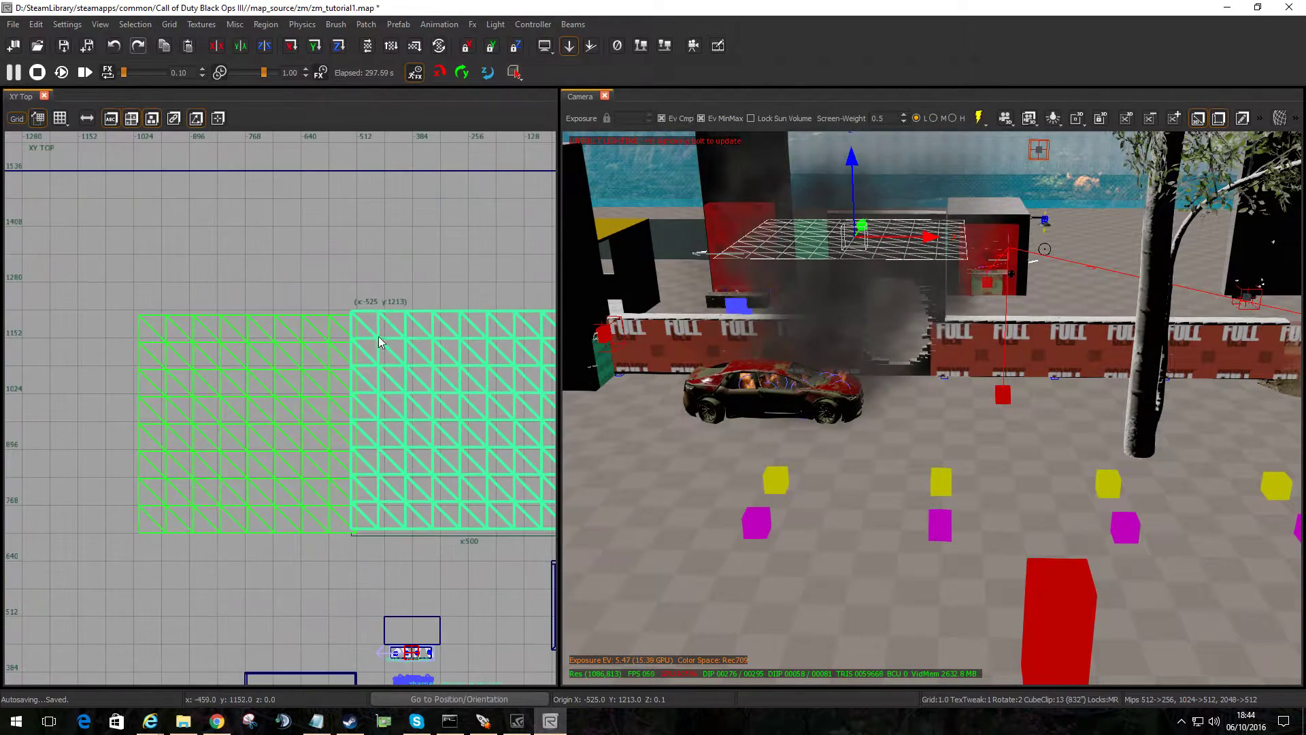
drag(358, 334, 337, 322)
scroll(366, 336, up, 5)
scroll(349, 324, up, 3)
scroll(339, 325, down, 12)
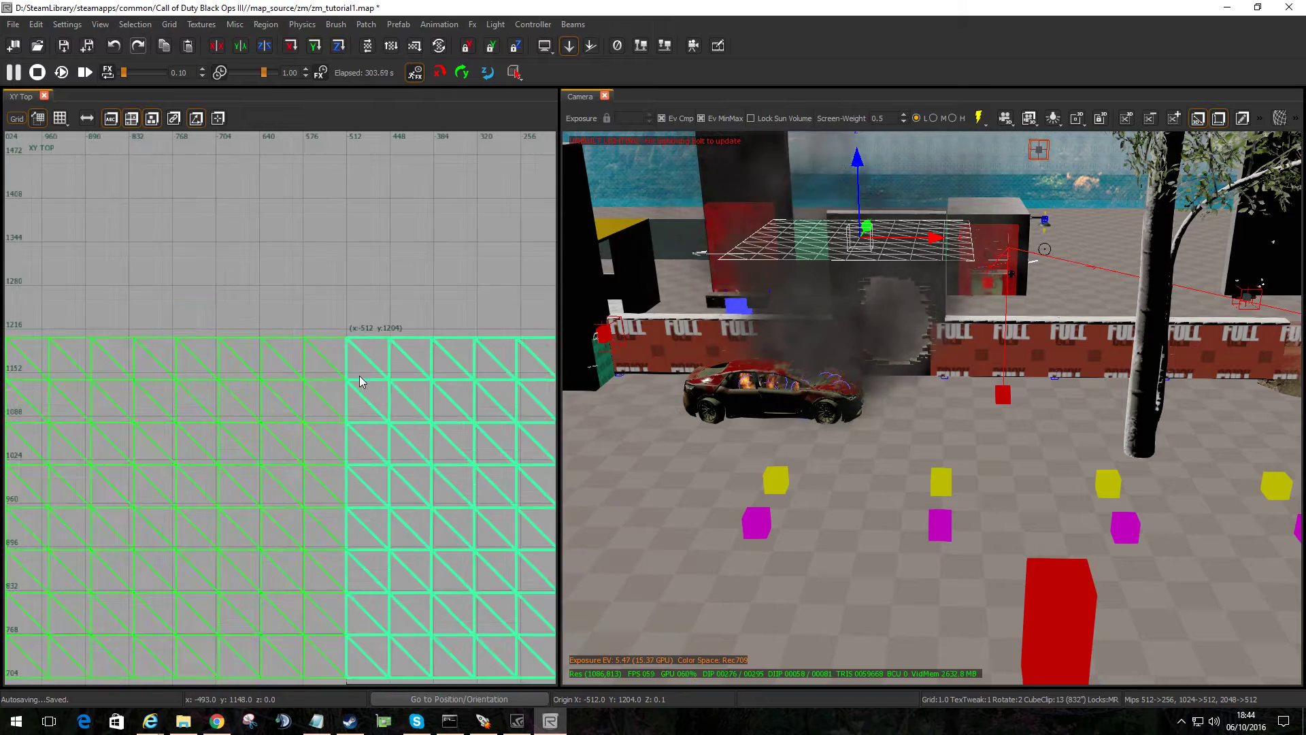
Duplicate the pair of terrain patches and align the copy flush with the pair's right edge at X -12, Y 1204.
shift+click(683, 247)
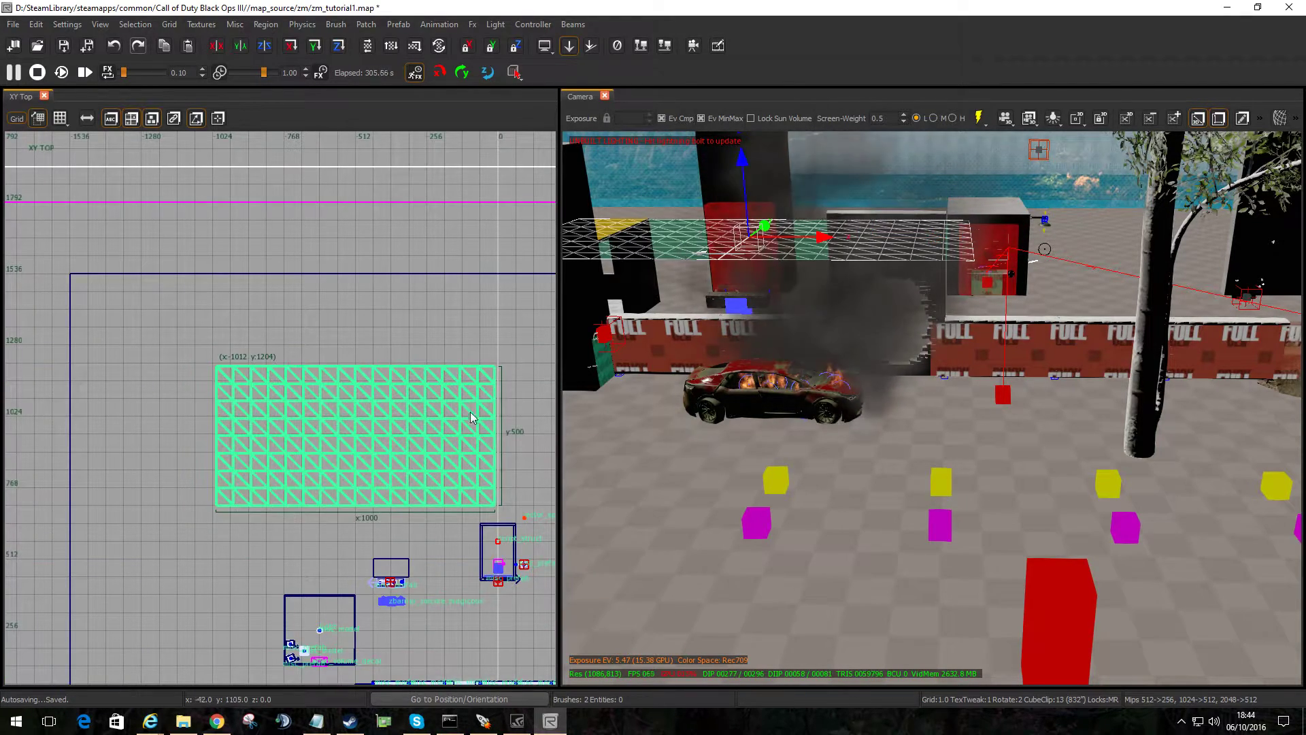
scroll(424, 441, down, 2)
right_drag(422, 444, 349, 354)
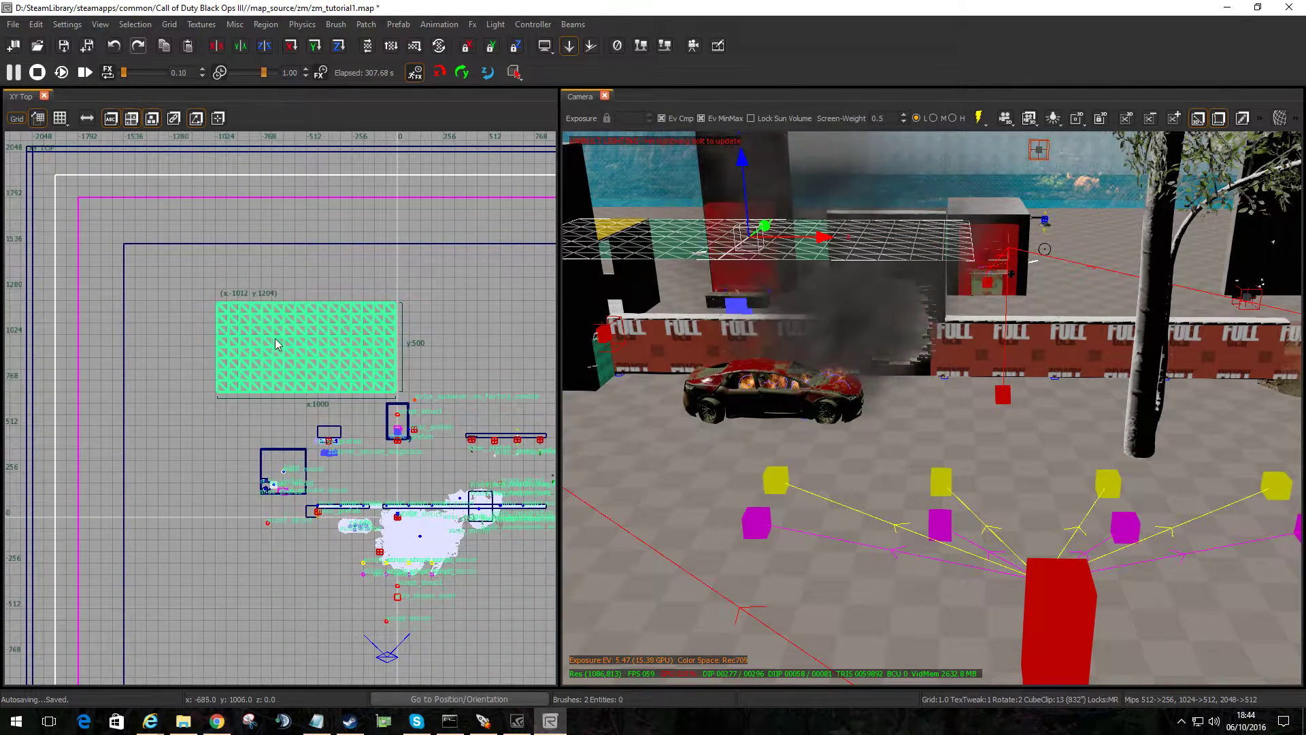
drag(241, 332, 426, 343)
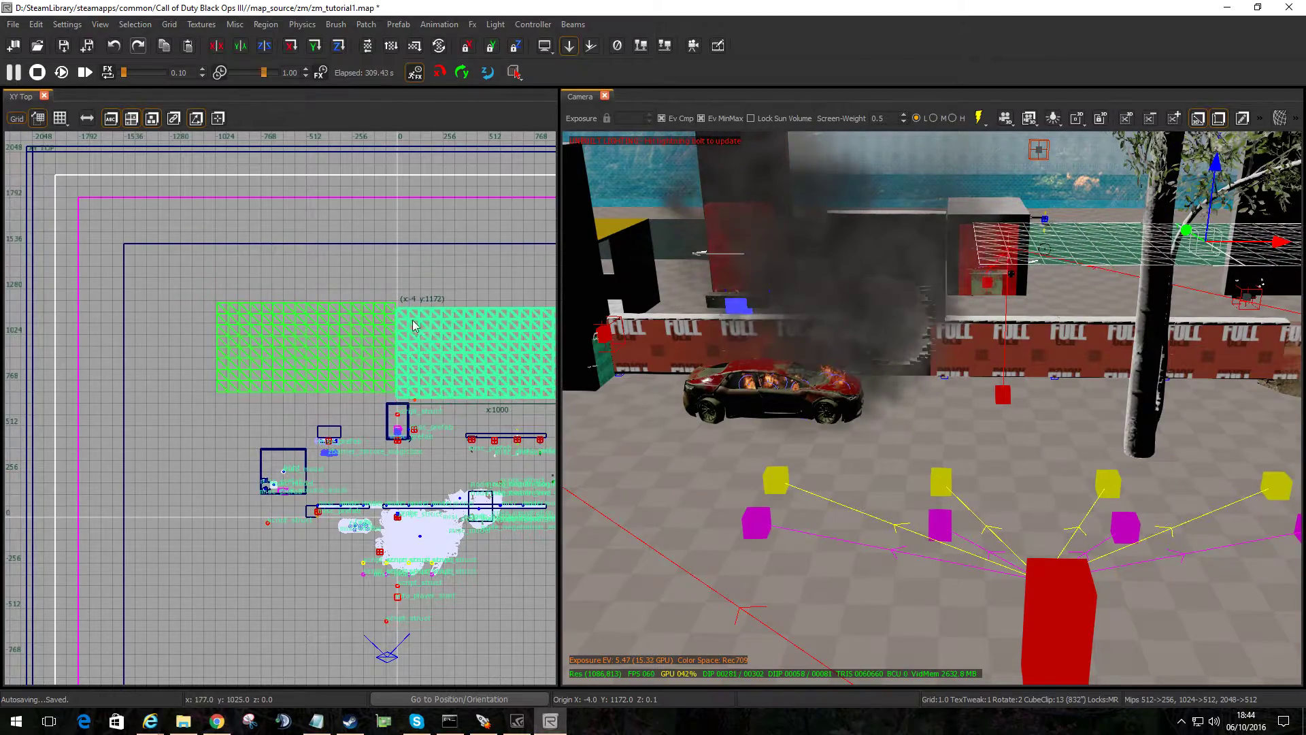
scroll(402, 318, up, 4)
scroll(401, 318, up, 6)
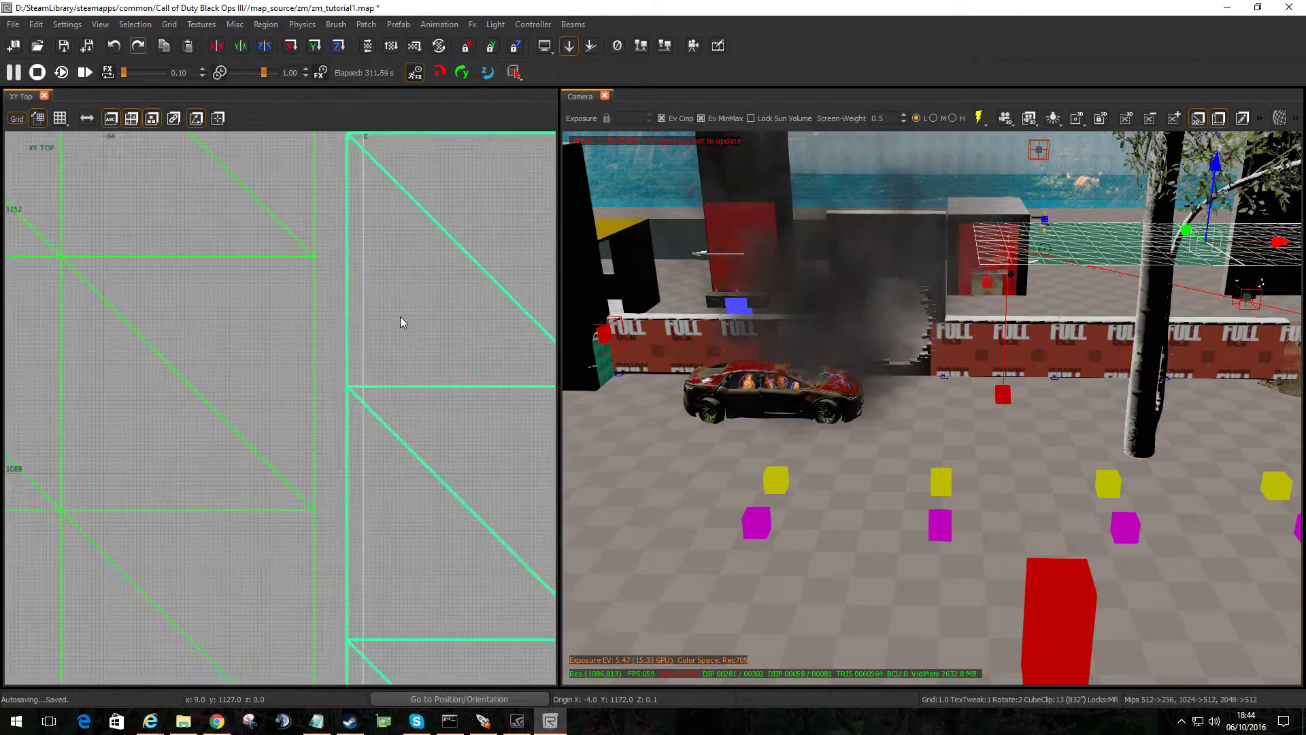
drag(393, 279, 374, 198)
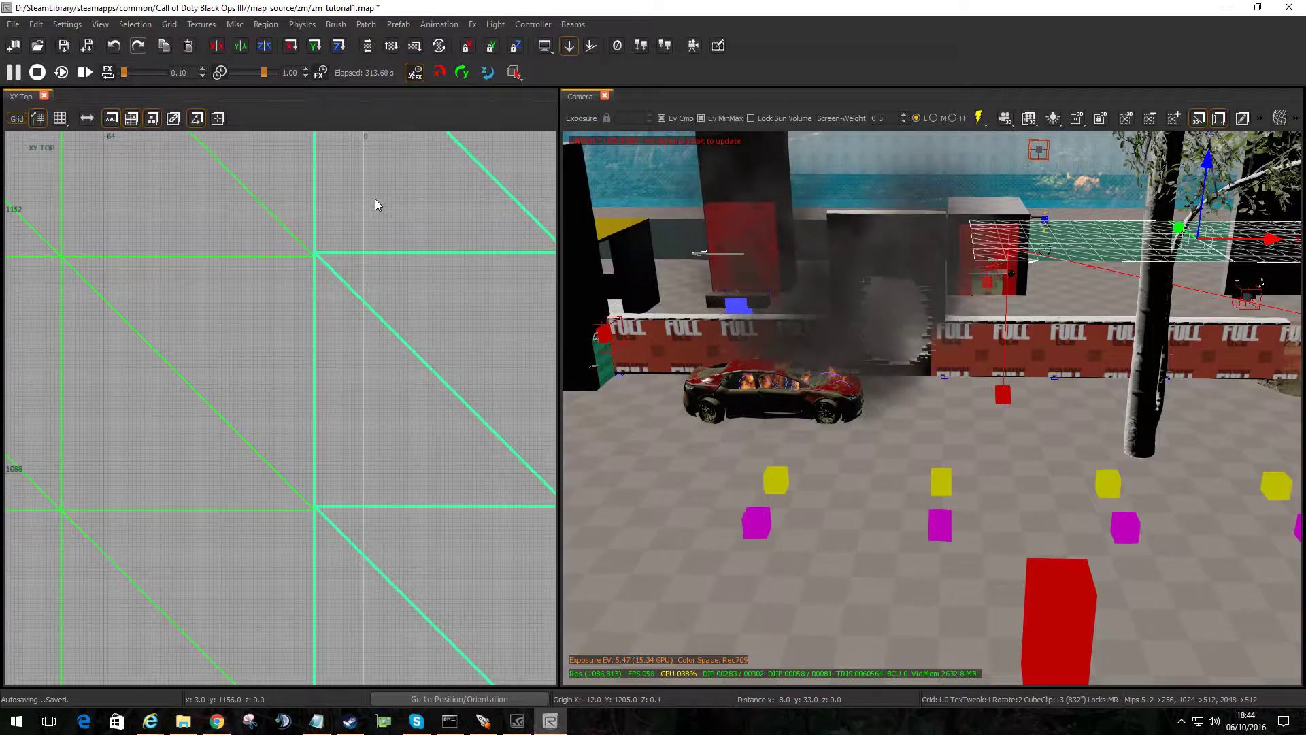
scroll(391, 365, down, 6)
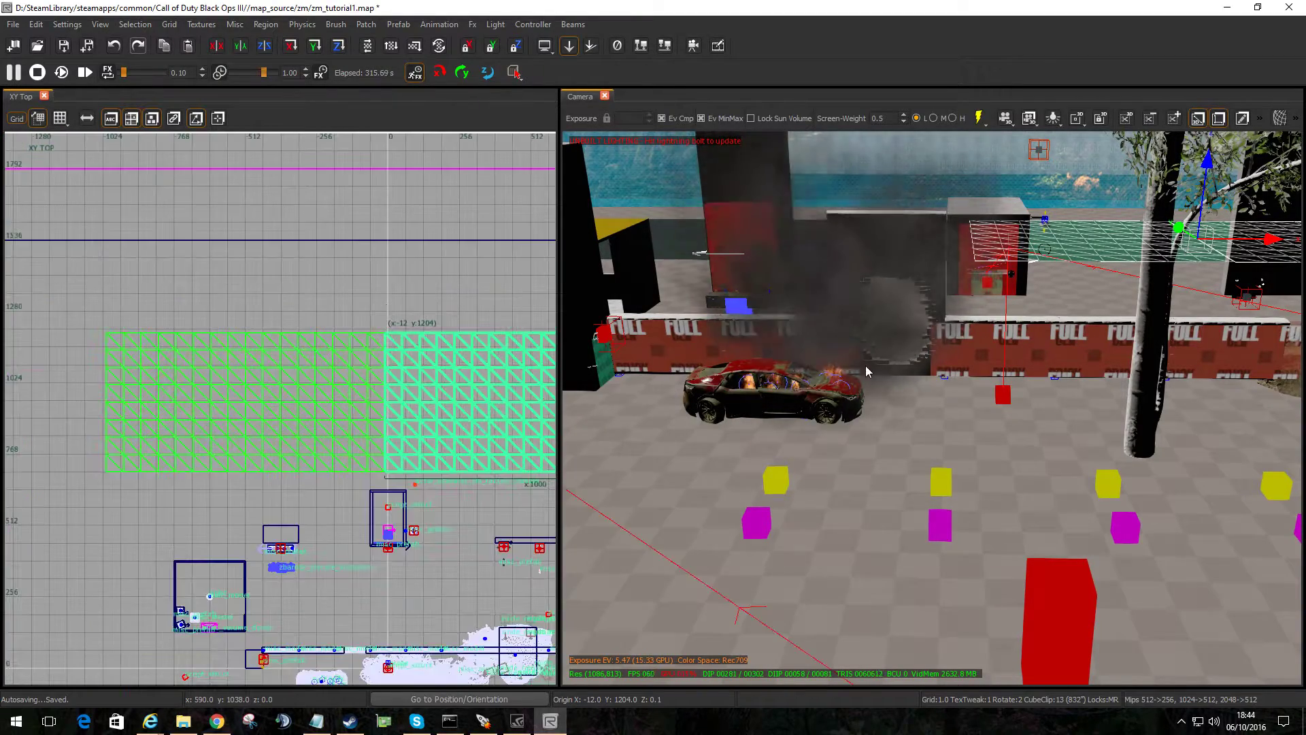
Select all four patches of the row together and move them so their origin sits at X -900, Y 1206.
right_drag(518, 495, 349, 270)
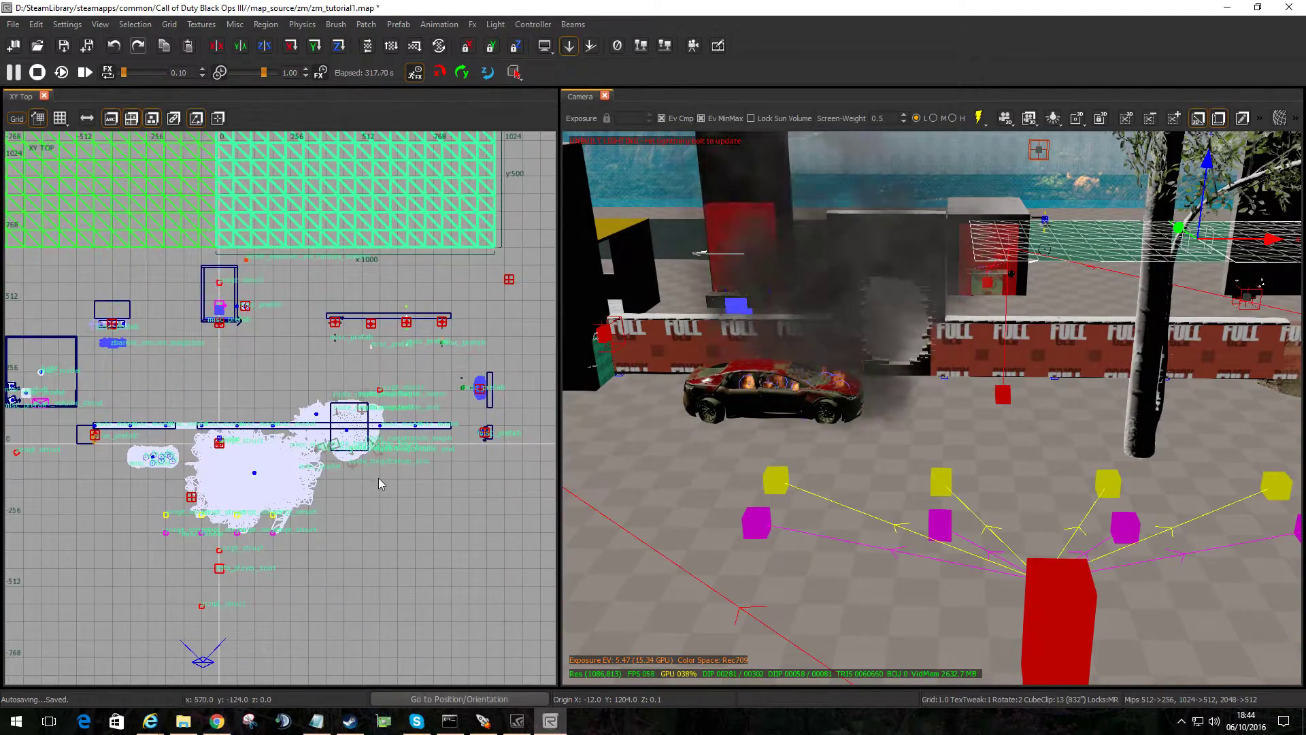
shift+click(802, 236)
drag(186, 242, 218, 246)
right_drag(217, 242, 329, 304)
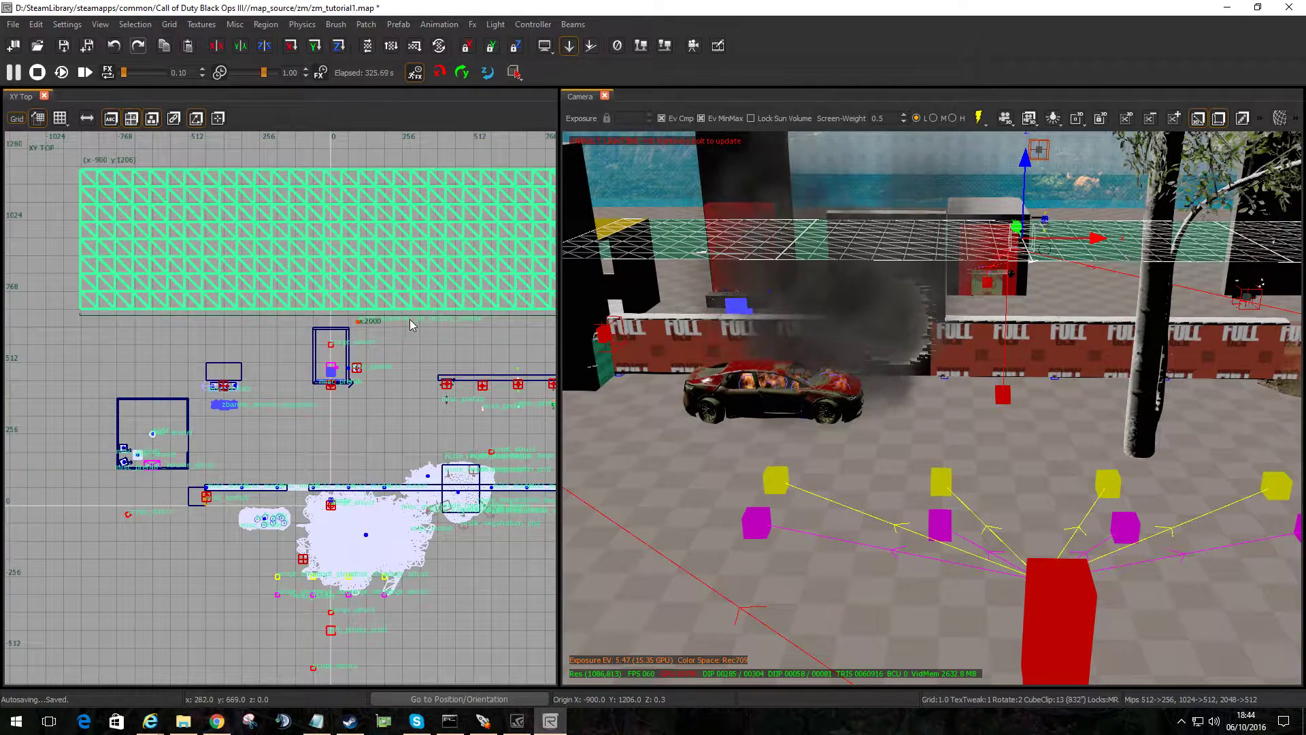
Filter all textures by "ground" and apply t7_mud_ground_dirt_wet_01 to the four selected terrain patches.
key(t)
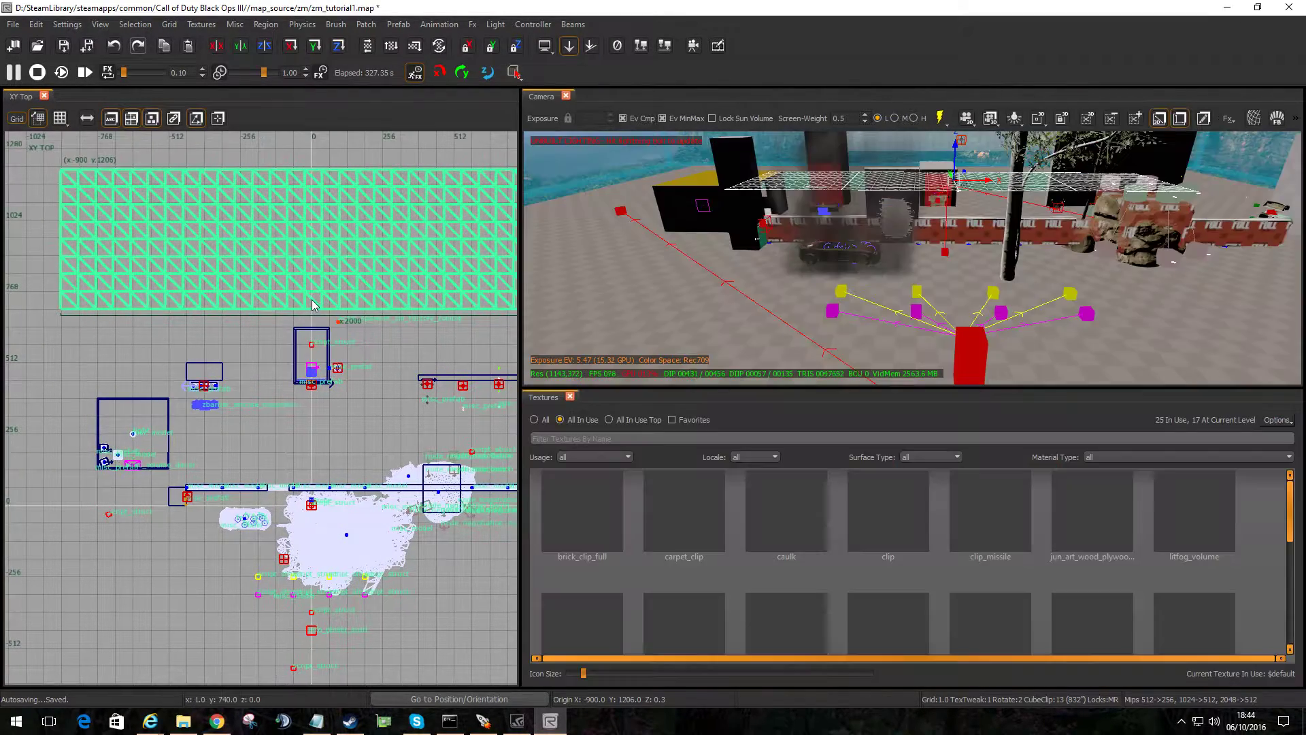
click(534, 419)
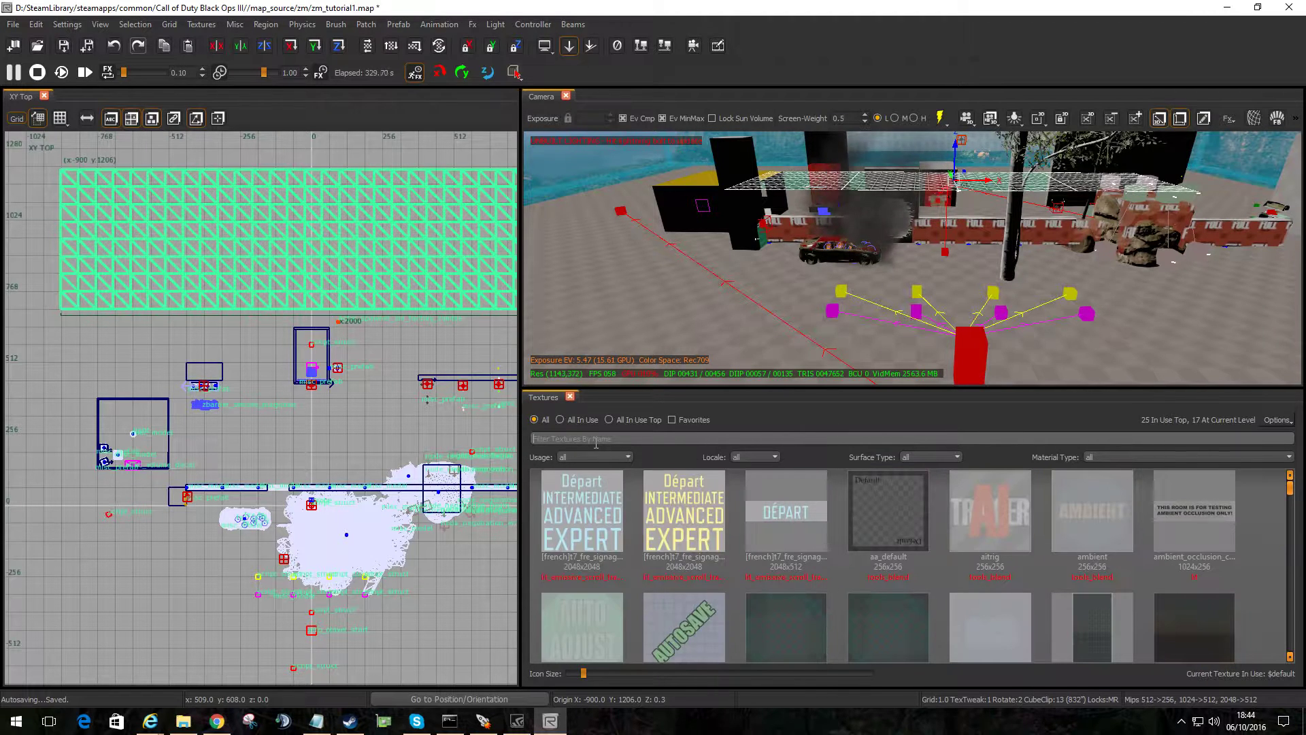
text(ground)
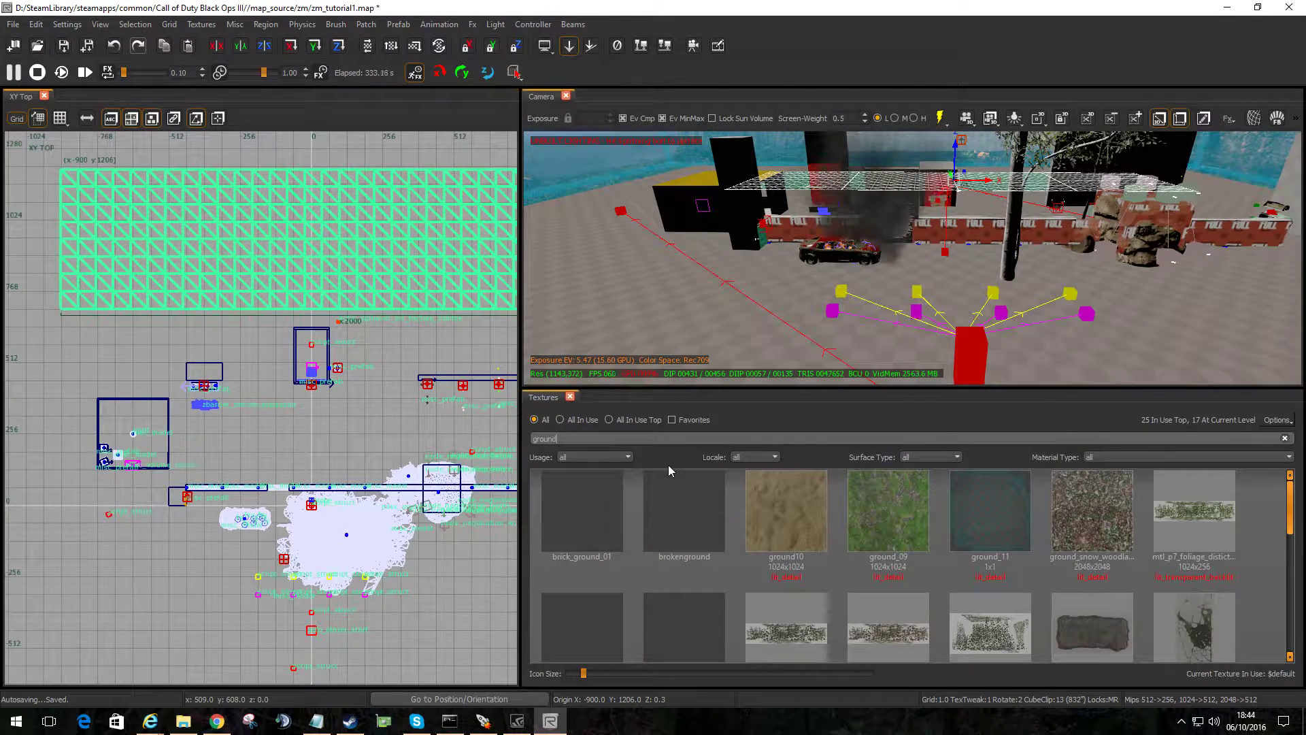
scroll(901, 544, down, 10)
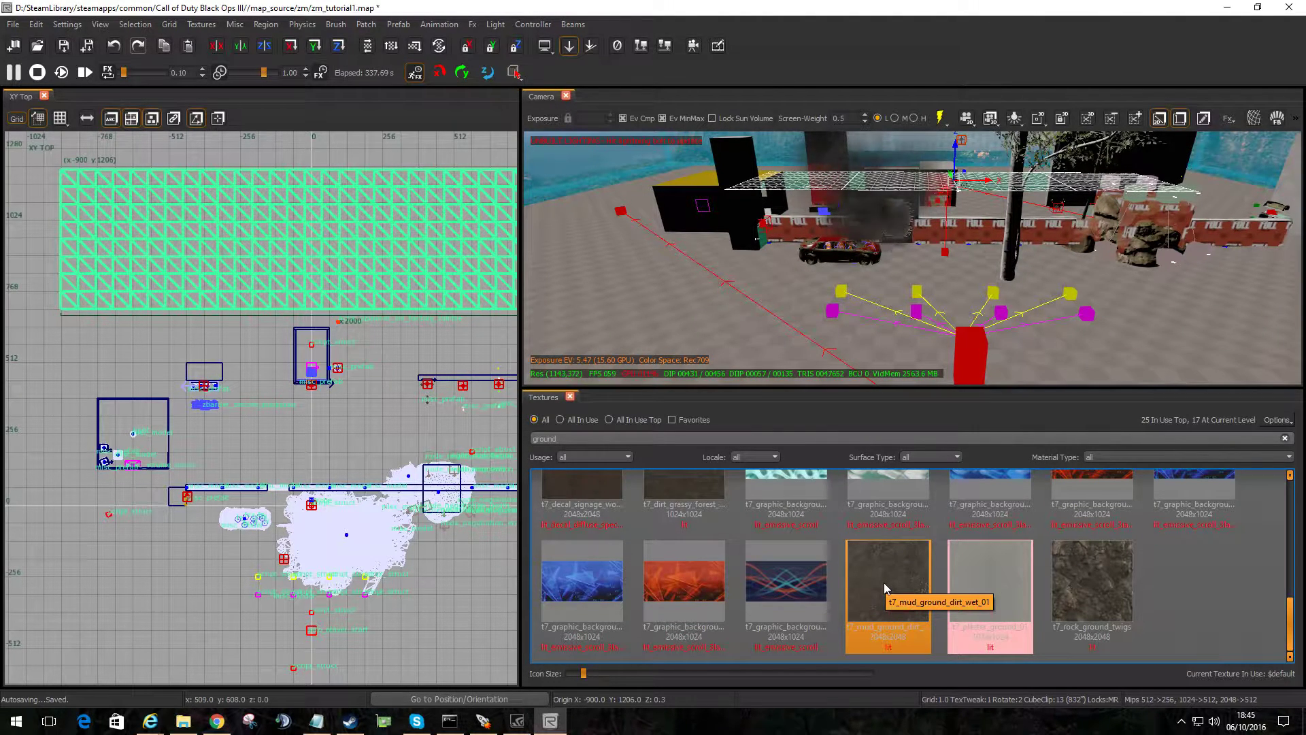
click(884, 583)
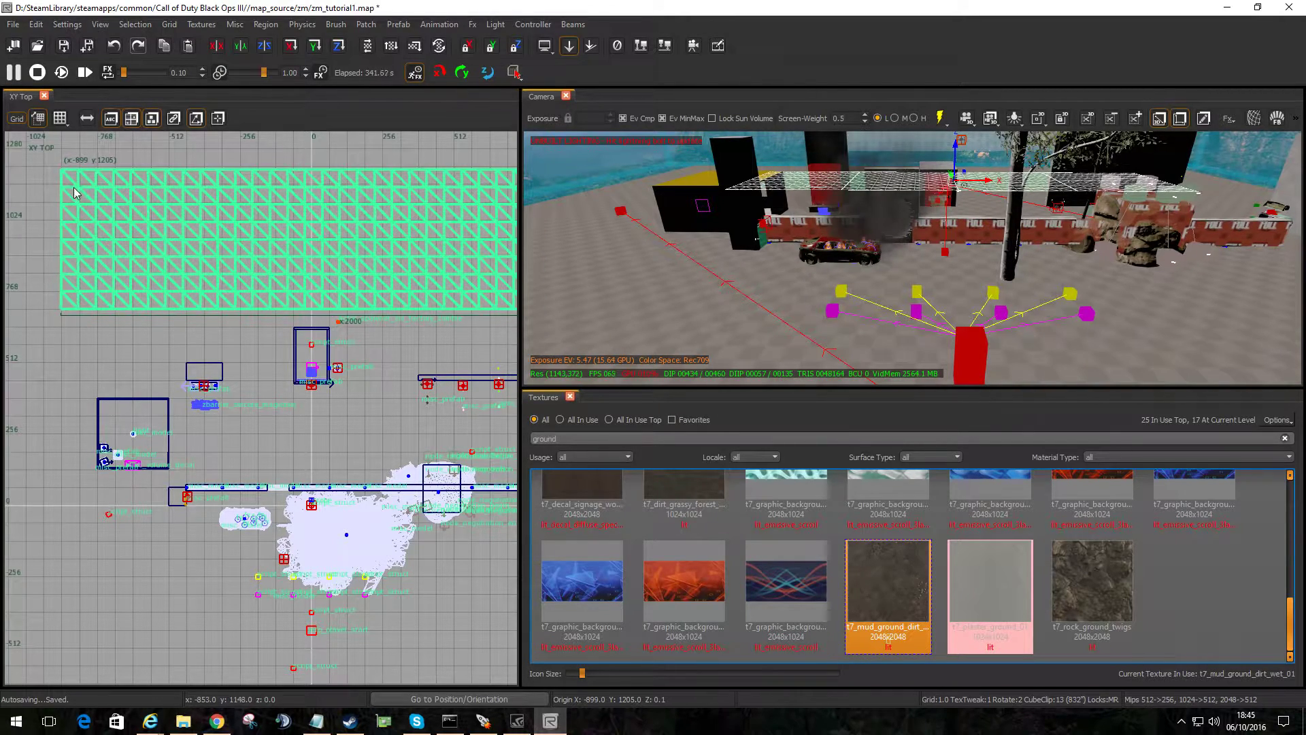
Duplicate the row of four patches and align the copy flush below the original at X -900, Y 706.
drag(74, 187, 55, 316)
scroll(54, 316, up, 3)
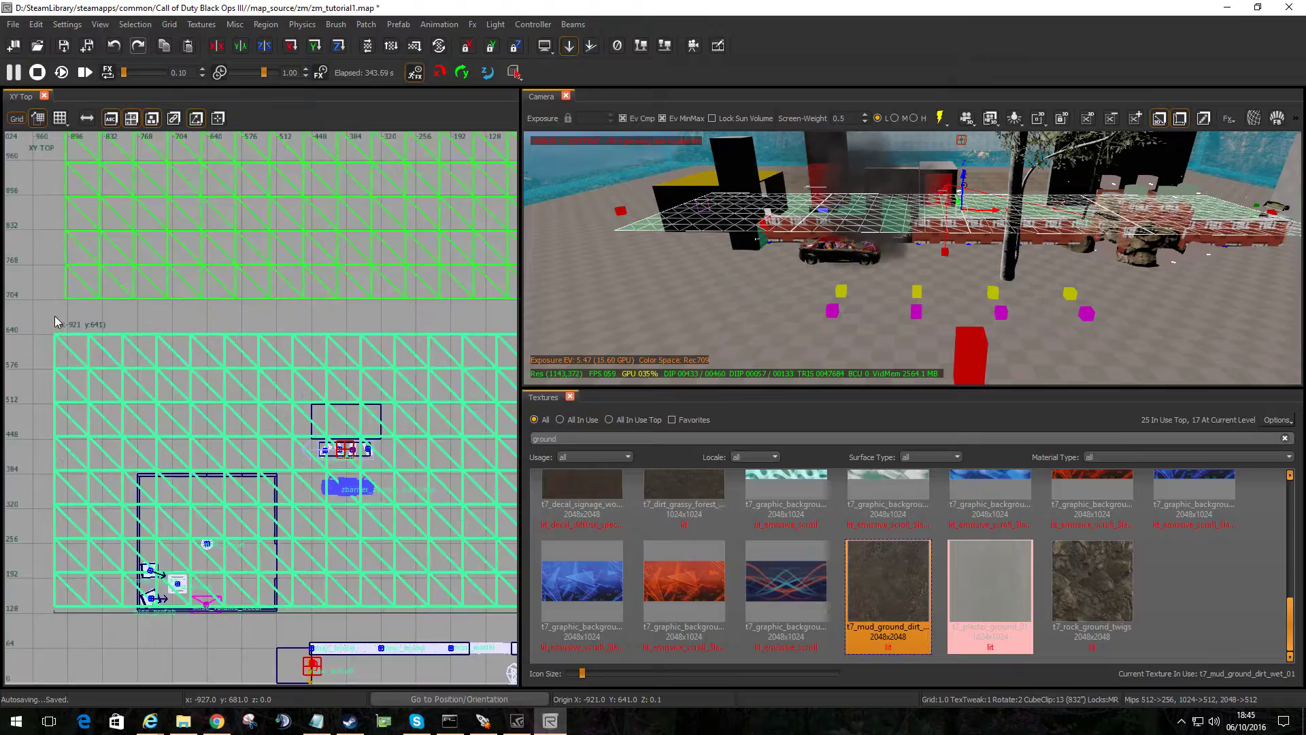
scroll(54, 315, up, 4)
scroll(100, 363, up, 1)
drag(113, 376, 146, 262)
scroll(144, 271, up, 1)
scroll(144, 271, up, 4)
scroll(185, 364, down, 10)
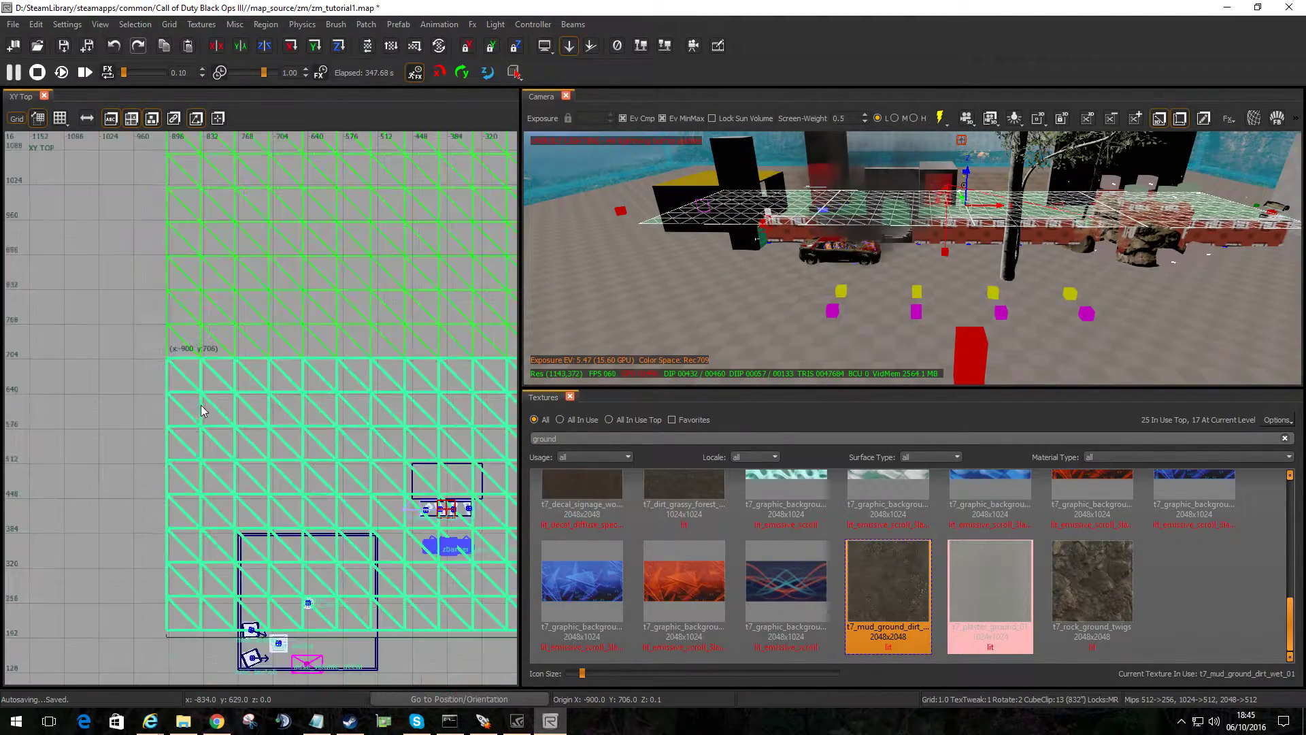
Duplicate the second row of patches and align the copy flush beneath it at X -900, Y 206.
right_drag(202, 406, 228, 178)
key(space)
mouse_move(249, 219)
mouse_down()
mouse_move(251, 456)
mouse_move(246, 444)
mouse_up()
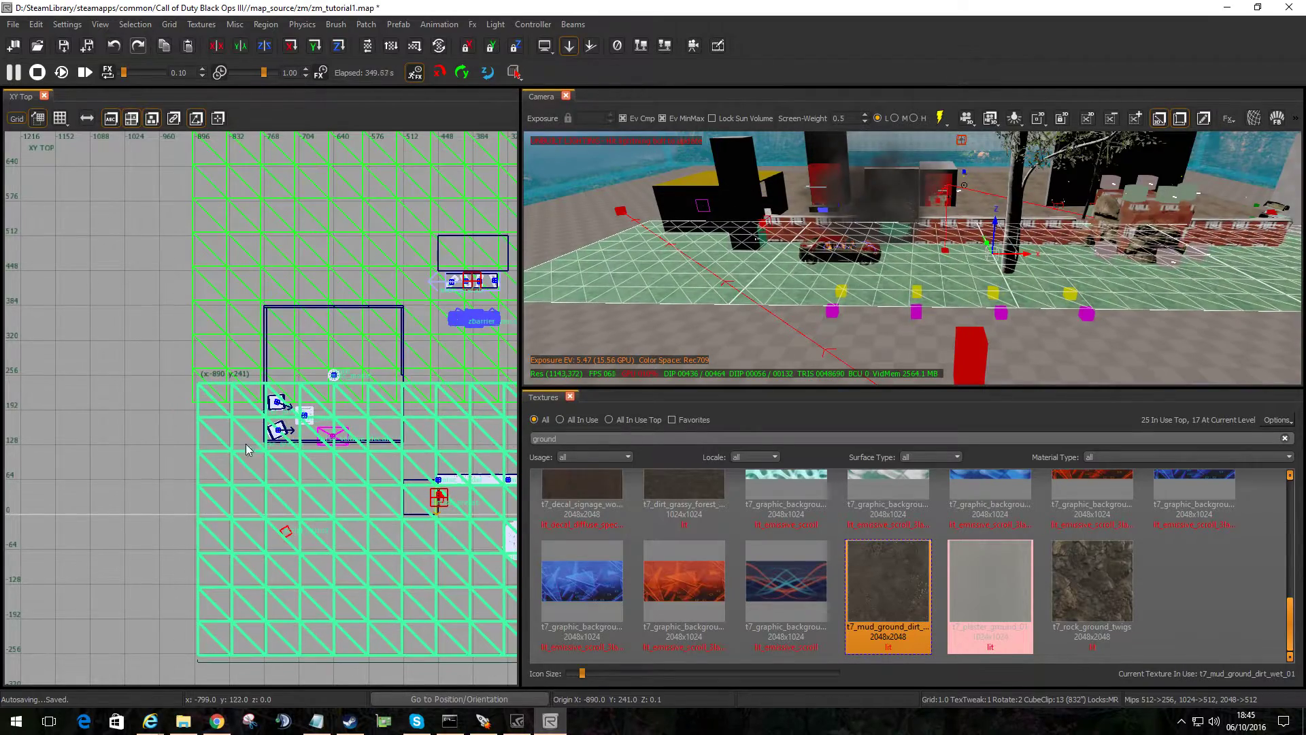
scroll(246, 443, up, 6)
drag(298, 406, 288, 479)
scroll(288, 476, down, 3)
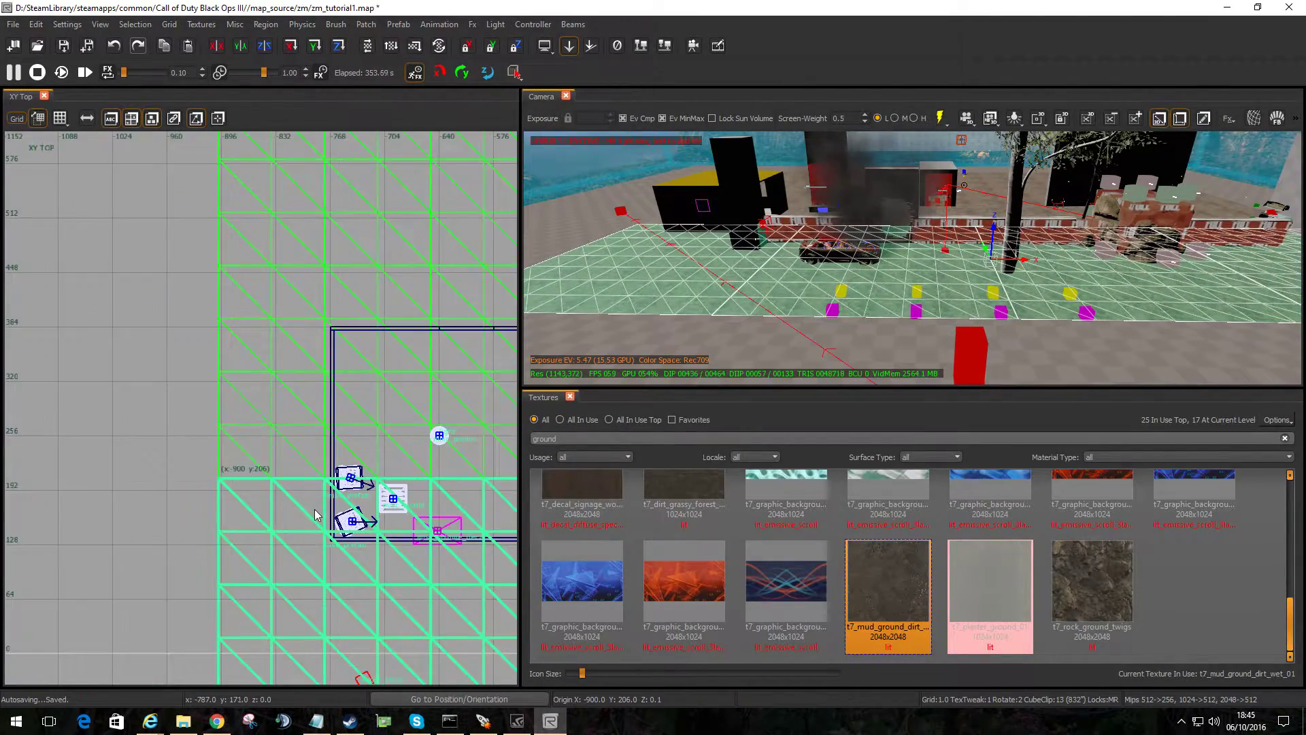
Duplicate the third row of patches, align the copy flush beneath it as a fourth row, and clear the selection.
right_drag(316, 515, 304, 279)
drag(296, 217, 297, 483)
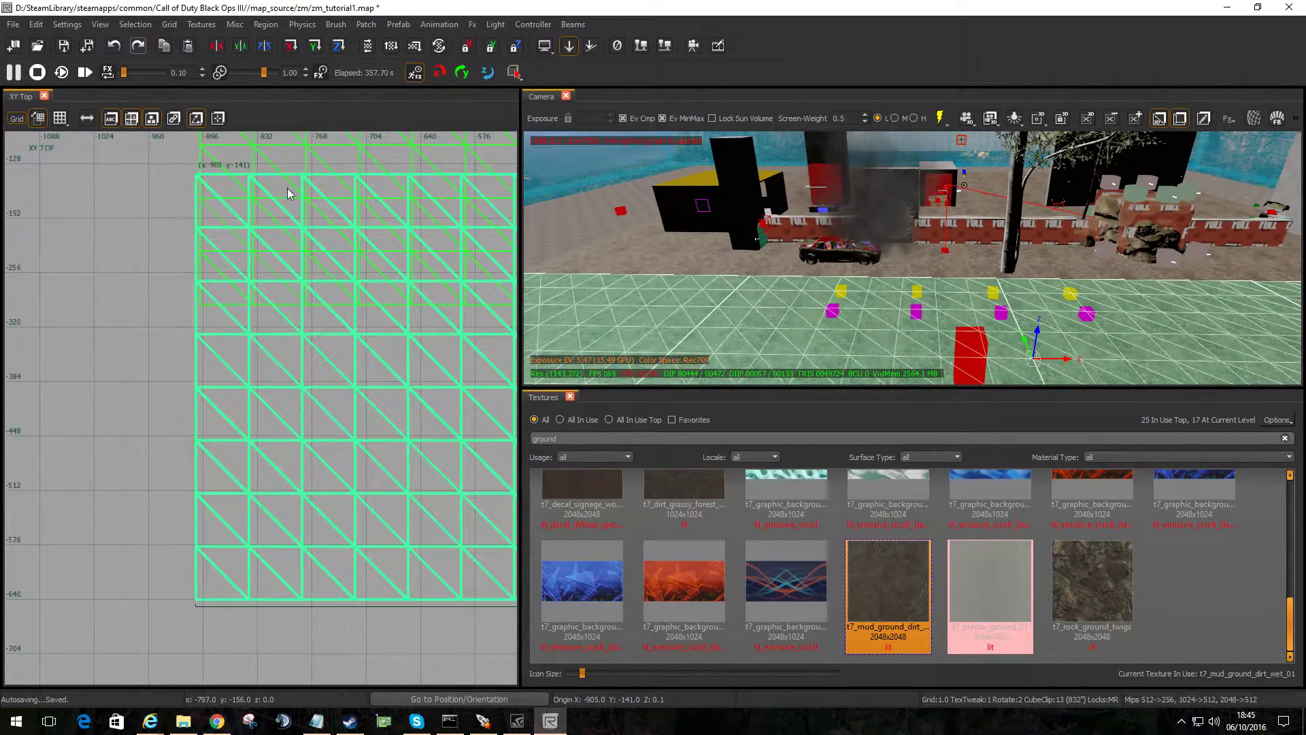
drag(287, 193, 311, 298)
scroll(285, 320, up, 1)
scroll(302, 298, up, 3)
key(Escape)
Select six border patches of the terrain: the four in the front row and the outermost one on each side behind it.
mouse_move(634, 294)
right_down()
mouse_move(553, 294)
mouse_move(742, 304)
mouse_move(579, 272)
right_up()
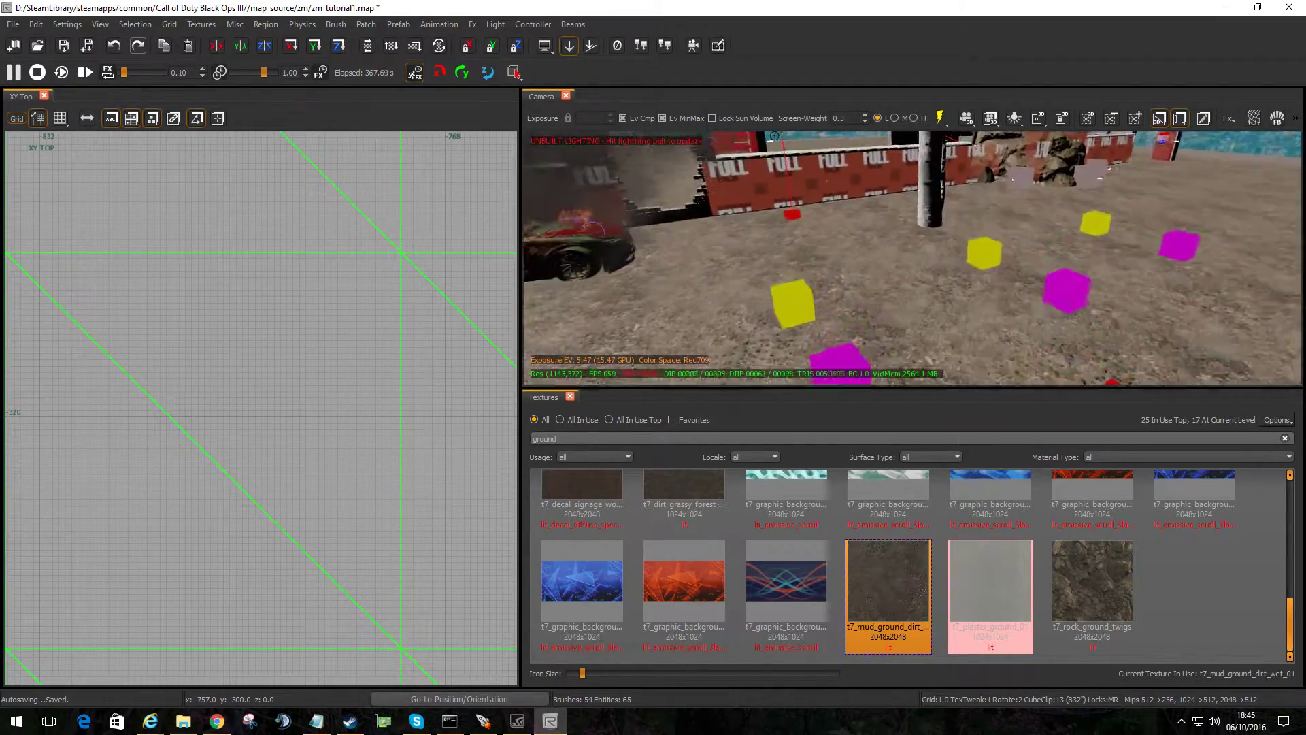
mouse_move(680, 297)
right_down()
mouse_move(544, 302)
mouse_move(706, 288)
right_up()
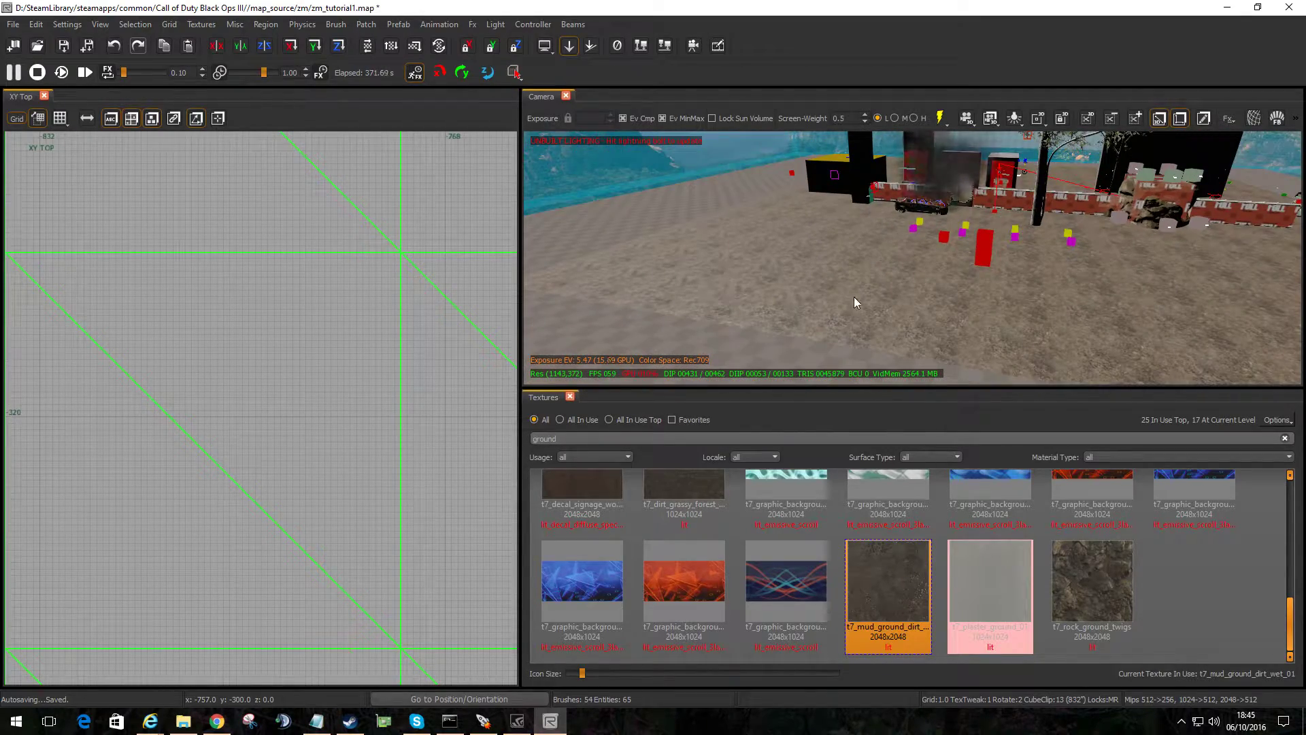
right_drag(855, 299, 787, 272)
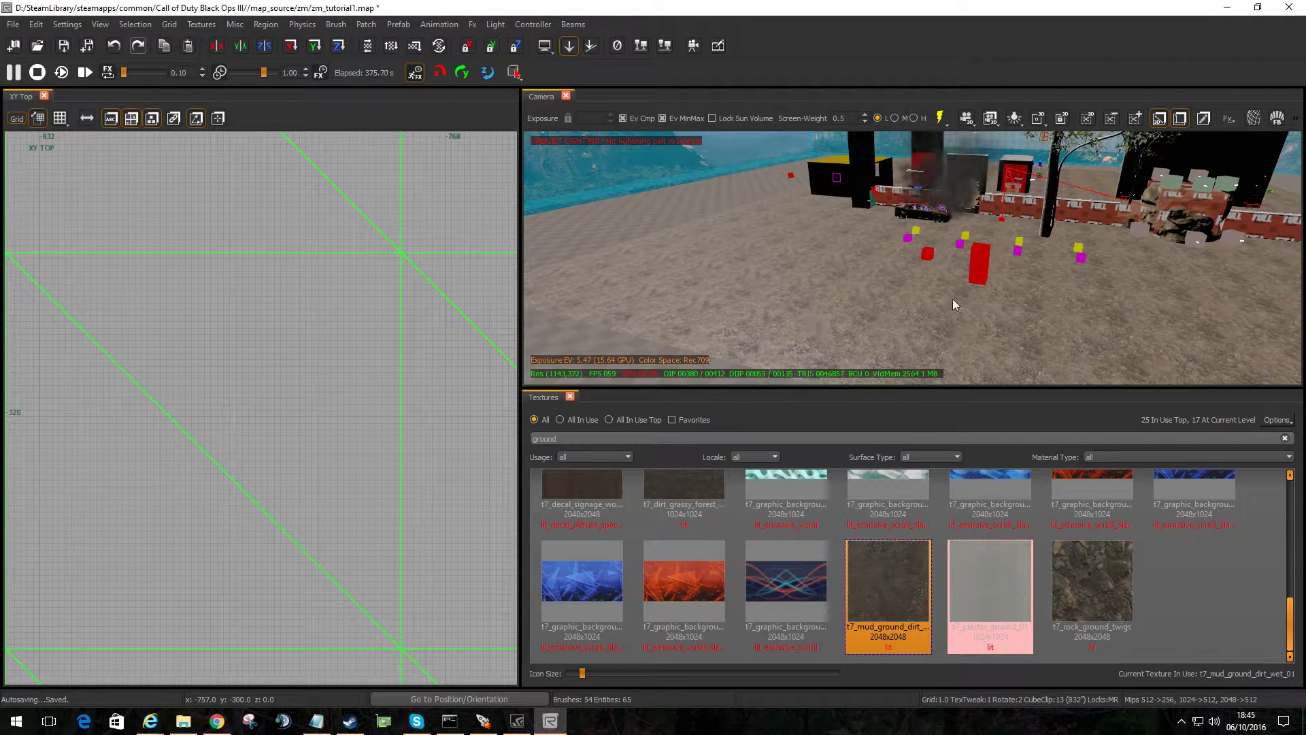
shift+click(837, 322)
shift+click(1102, 358)
shift+click(714, 272)
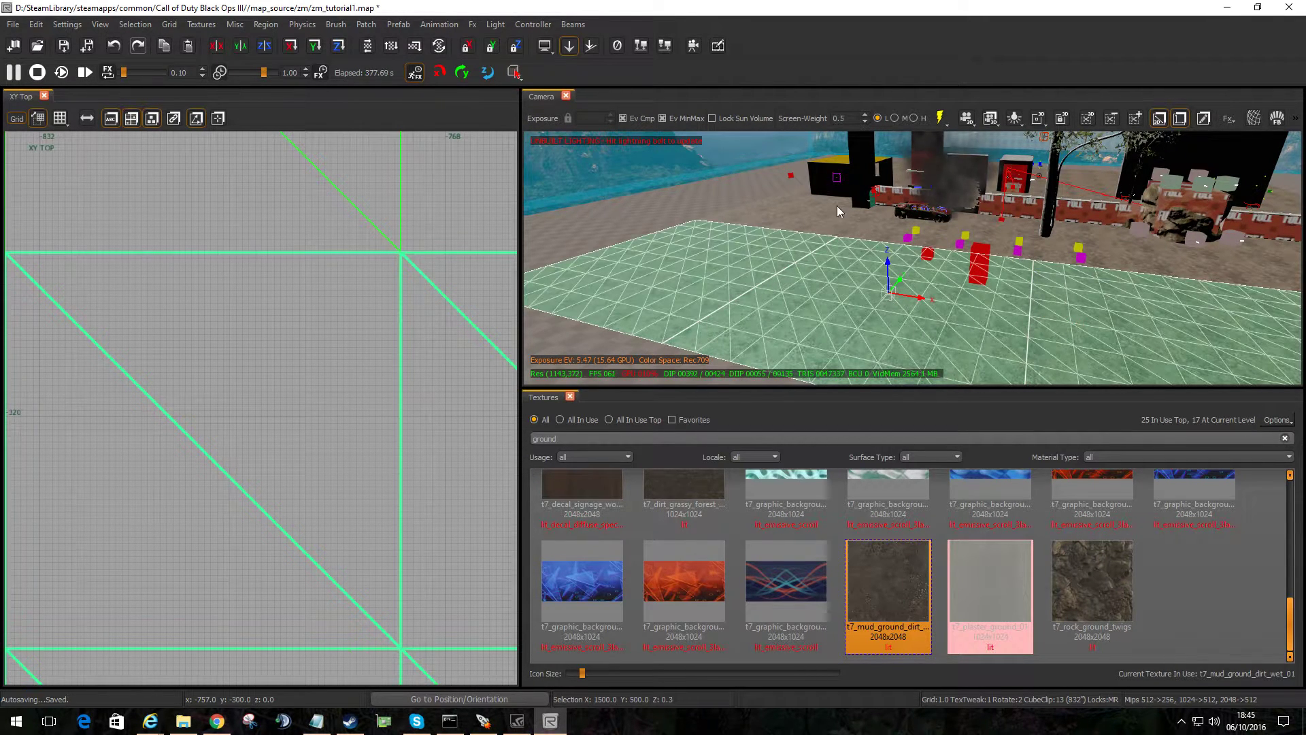
shift+click(811, 218)
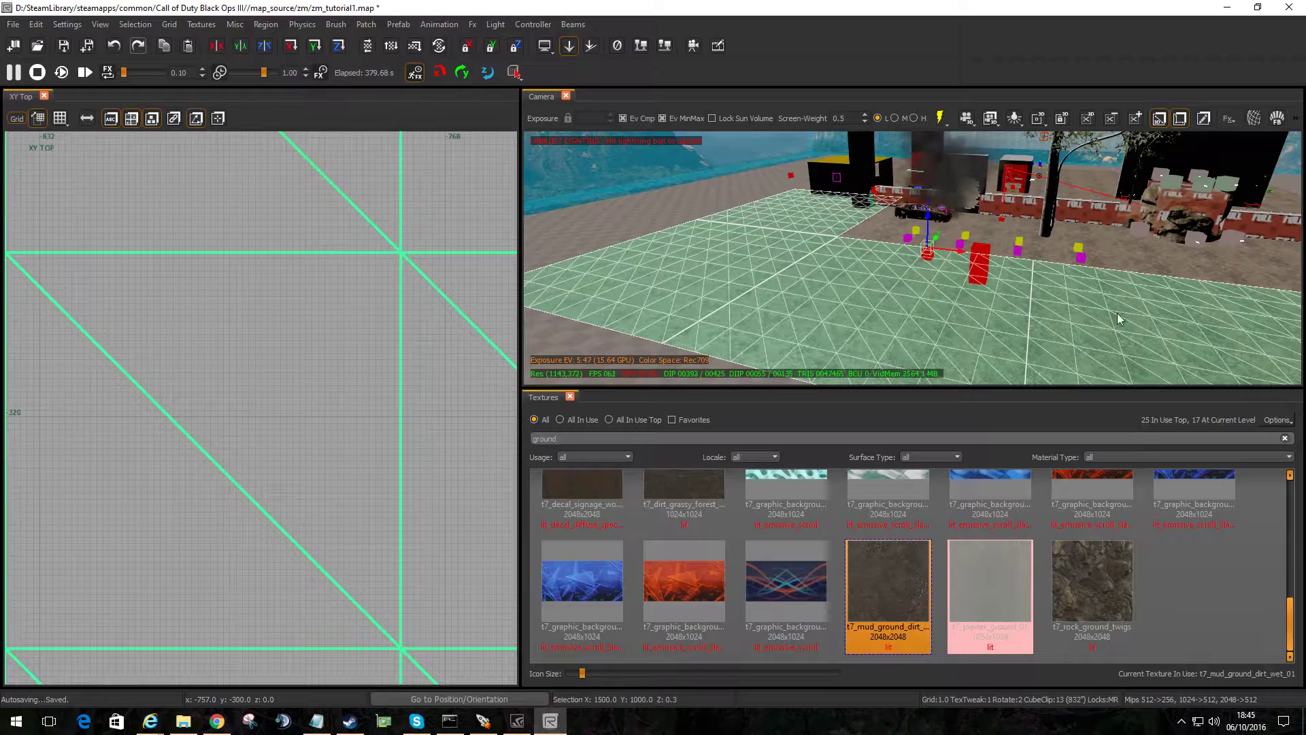
right_drag(1120, 317, 1246, 292)
shift+click(1198, 261)
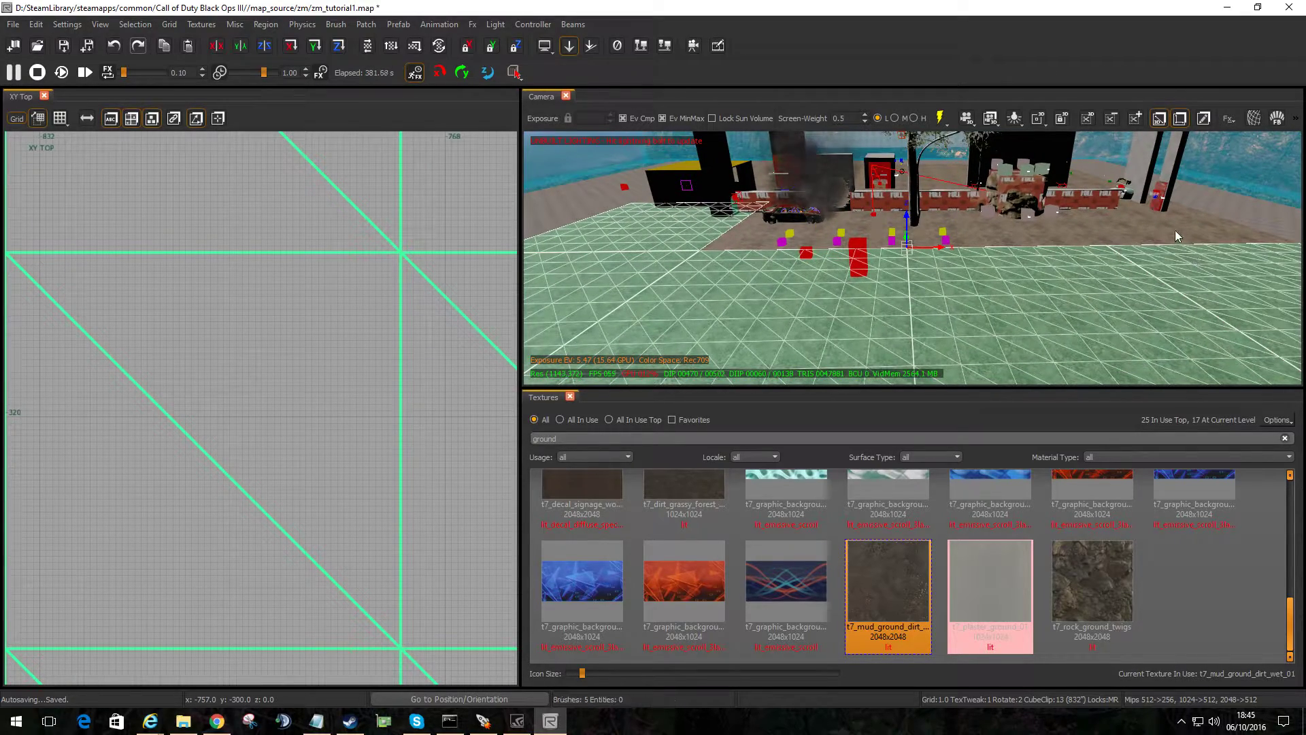
shift+click(1176, 232)
mouse_move(1101, 264)
right_down()
mouse_move(1021, 297)
mouse_move(1041, 294)
right_up()
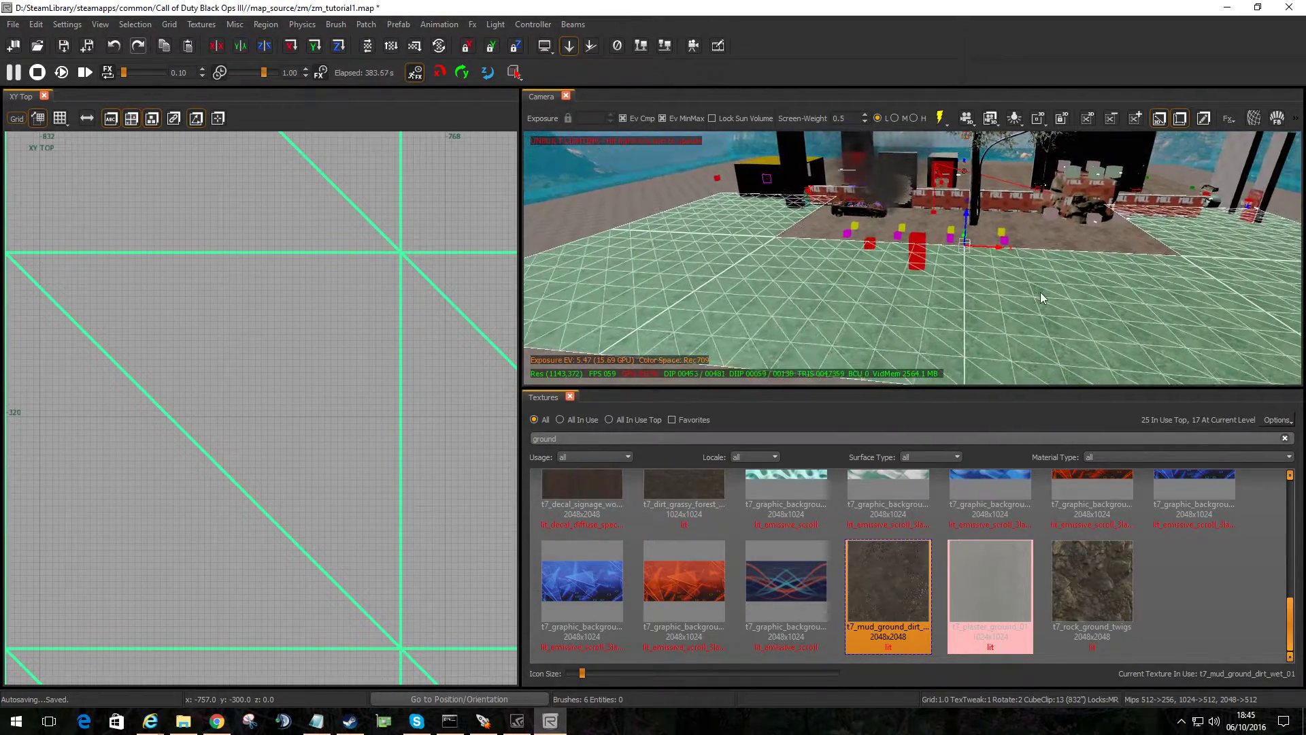
Open the advanced patch editing options and set the height-painting brush to inner radius 62 and outer radius 130.
key(y)
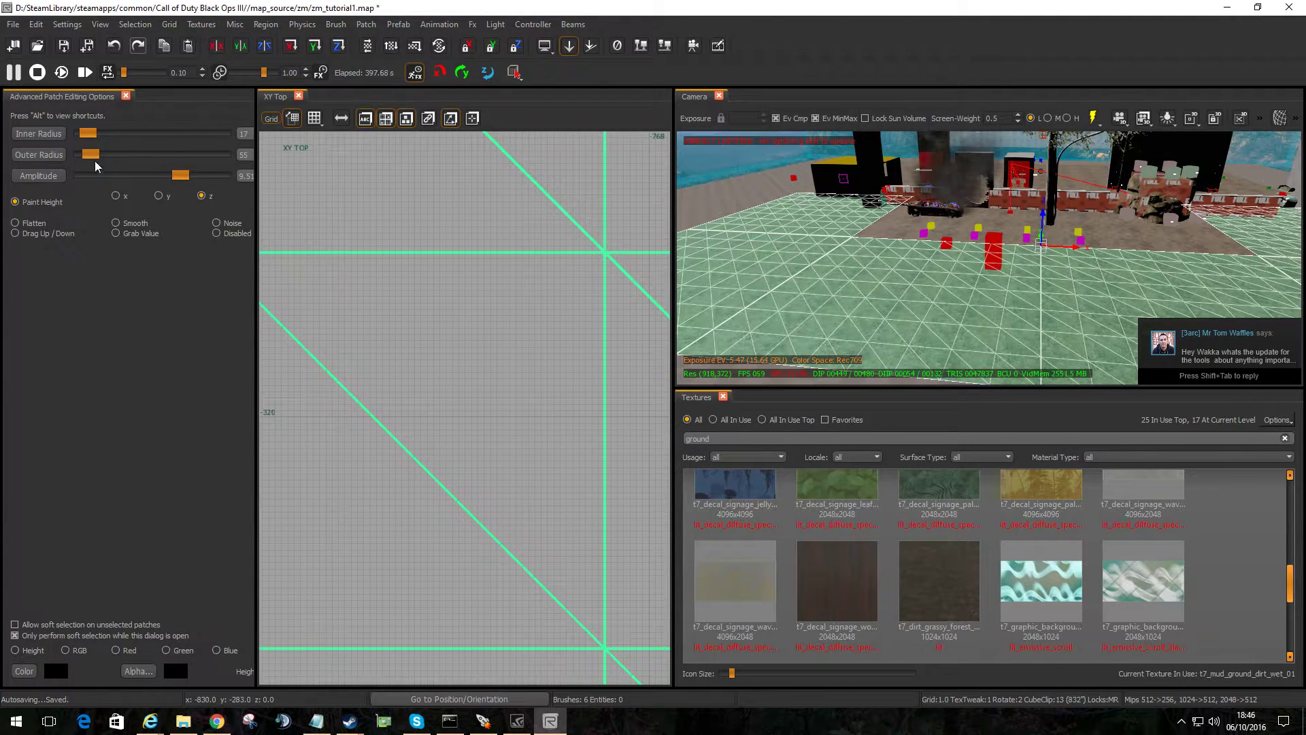
mouse_move(96, 166)
mouse_down()
mouse_move(89, 135)
mouse_move(100, 141)
mouse_up()
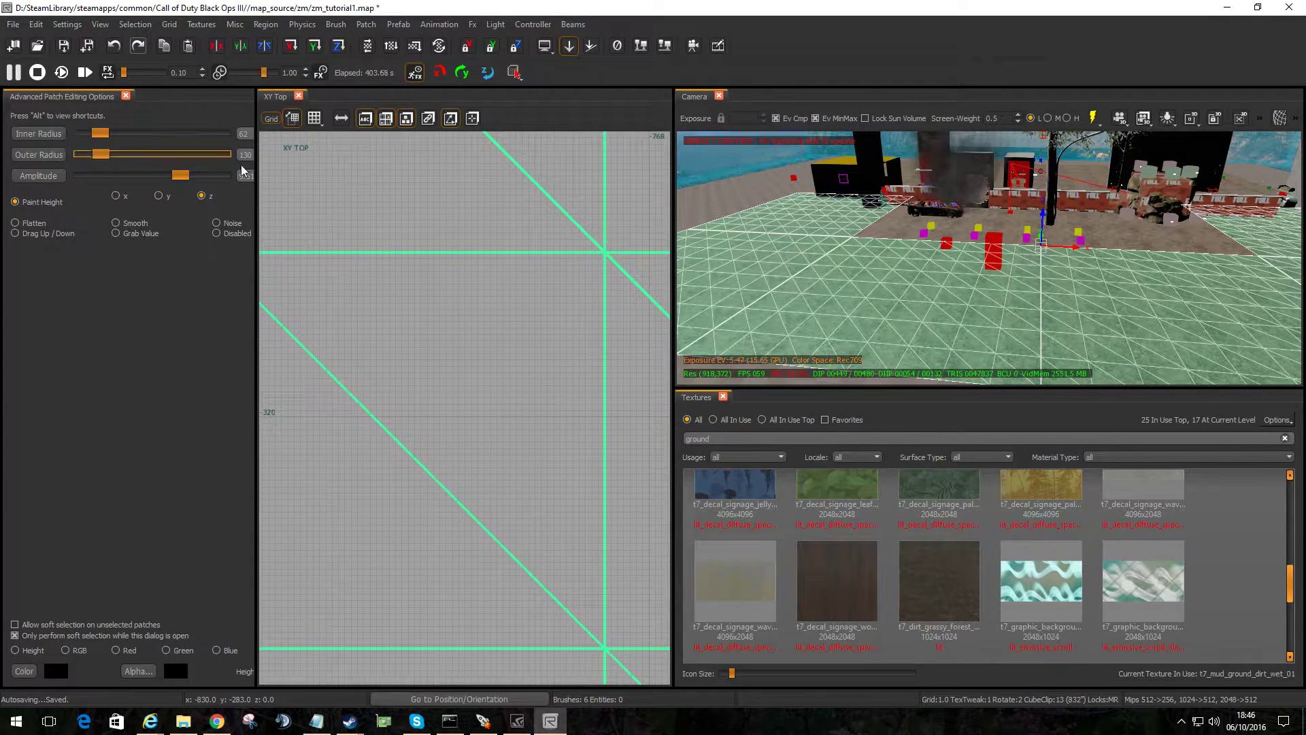
right_drag(872, 300, 872, 297)
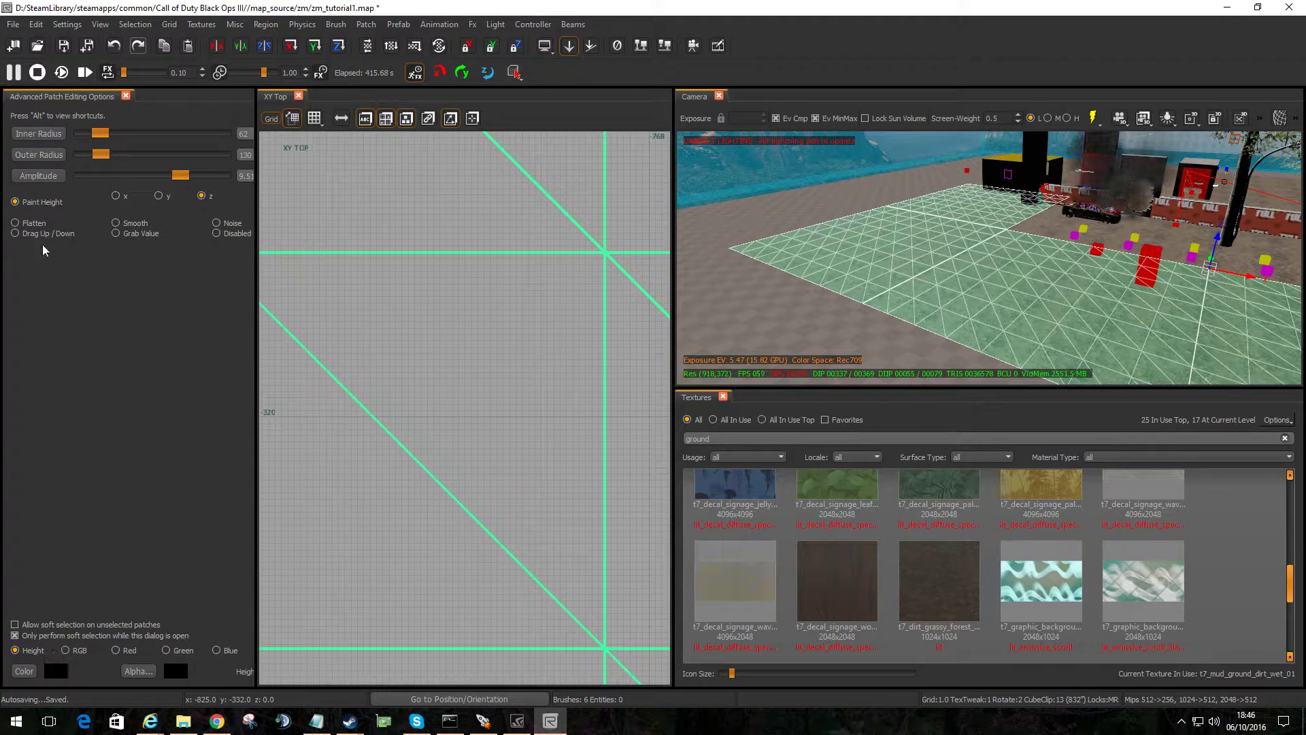
Paint raised bumps with Paint Height on the Z axis along the front edge and left corner of the selected patches.
drag(820, 276, 849, 279)
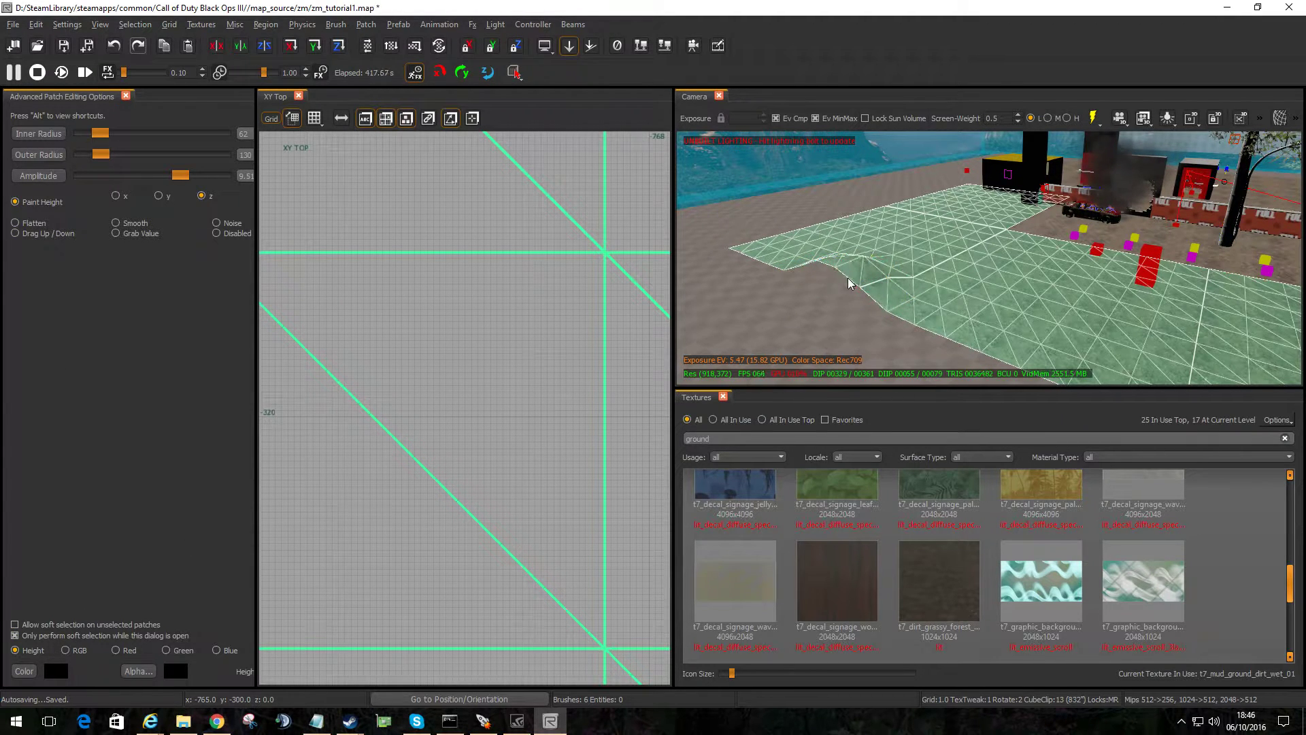
shift+click(891, 296)
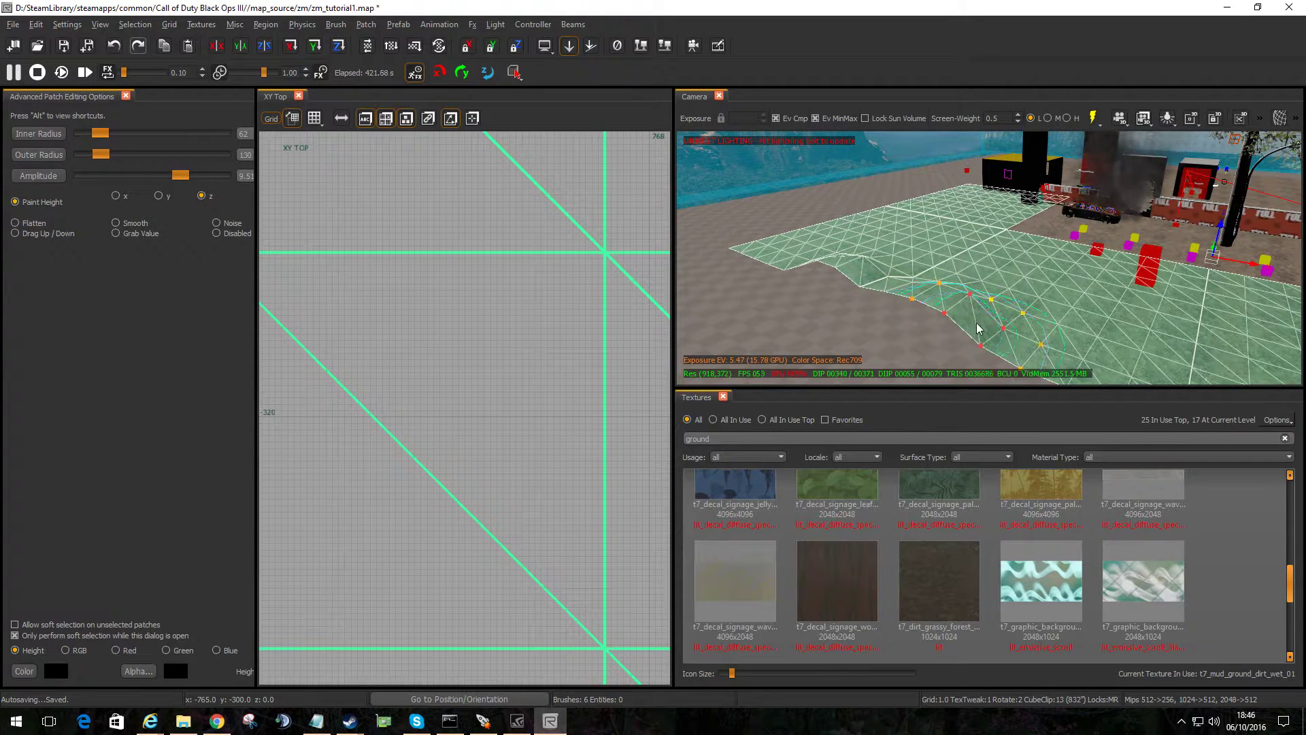
click(801, 262)
click(777, 247)
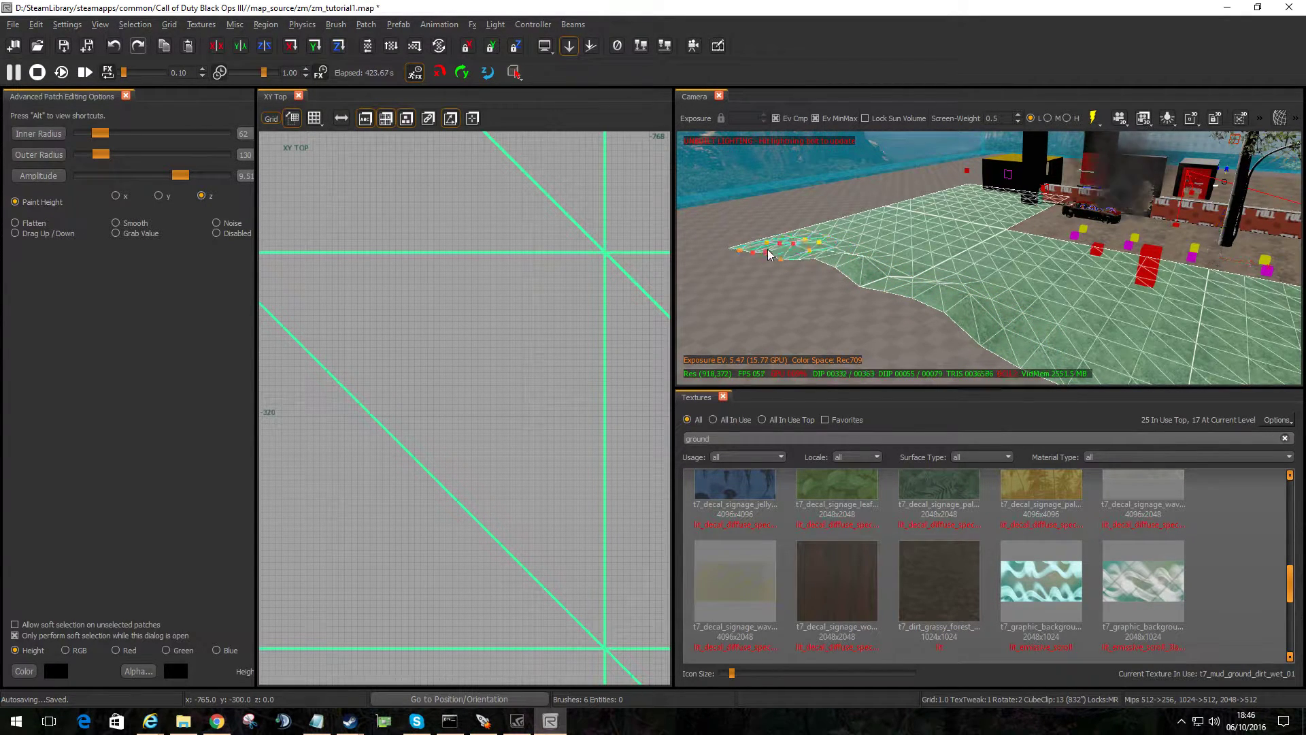
click(843, 267)
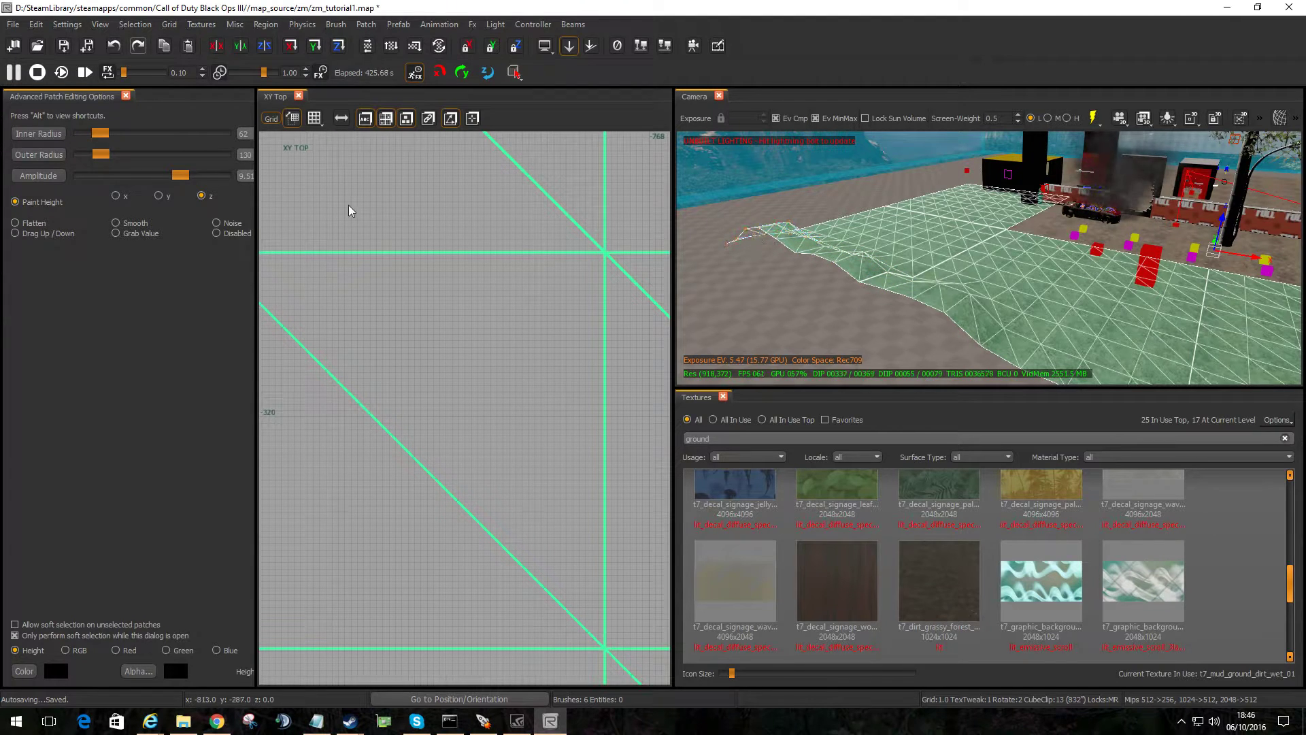
Lower the Paint Height amplitude to below 1 and continue sculpting the terrain's front edge with gentler strokes.
drag(181, 176, 140, 180)
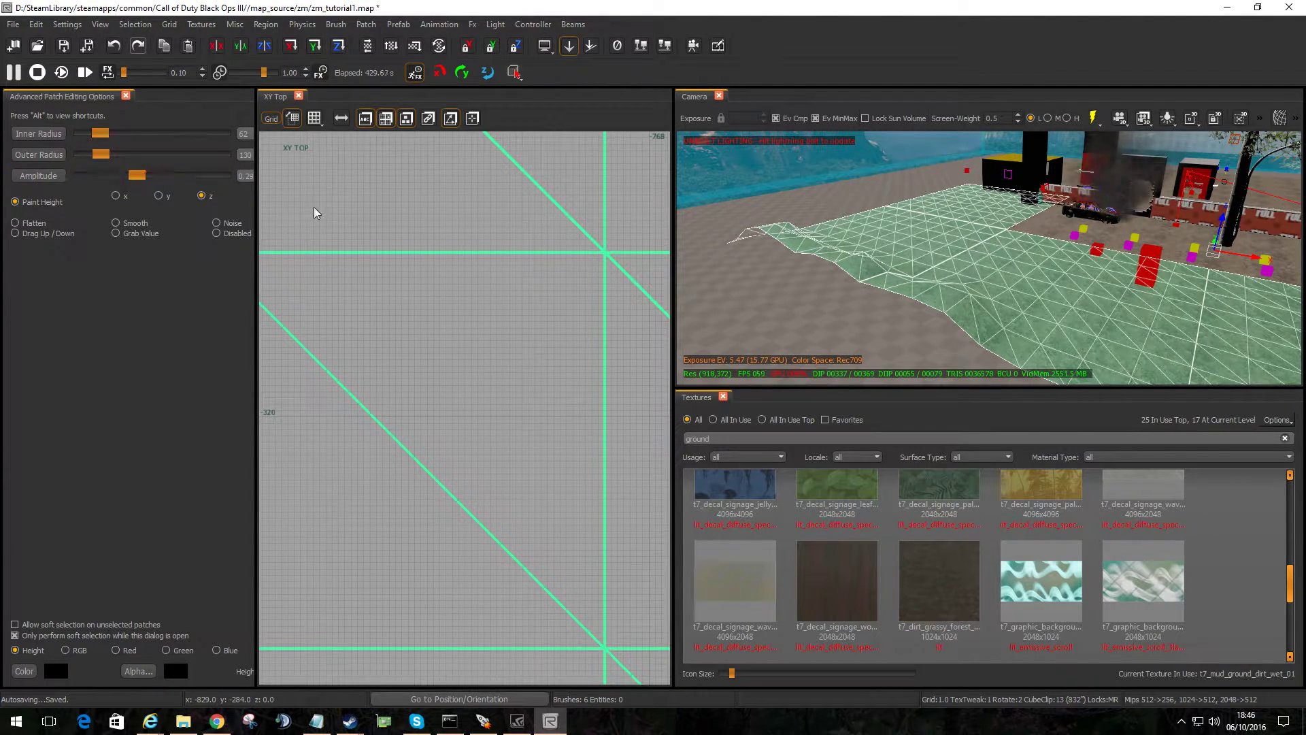
right_drag(861, 278, 861, 281)
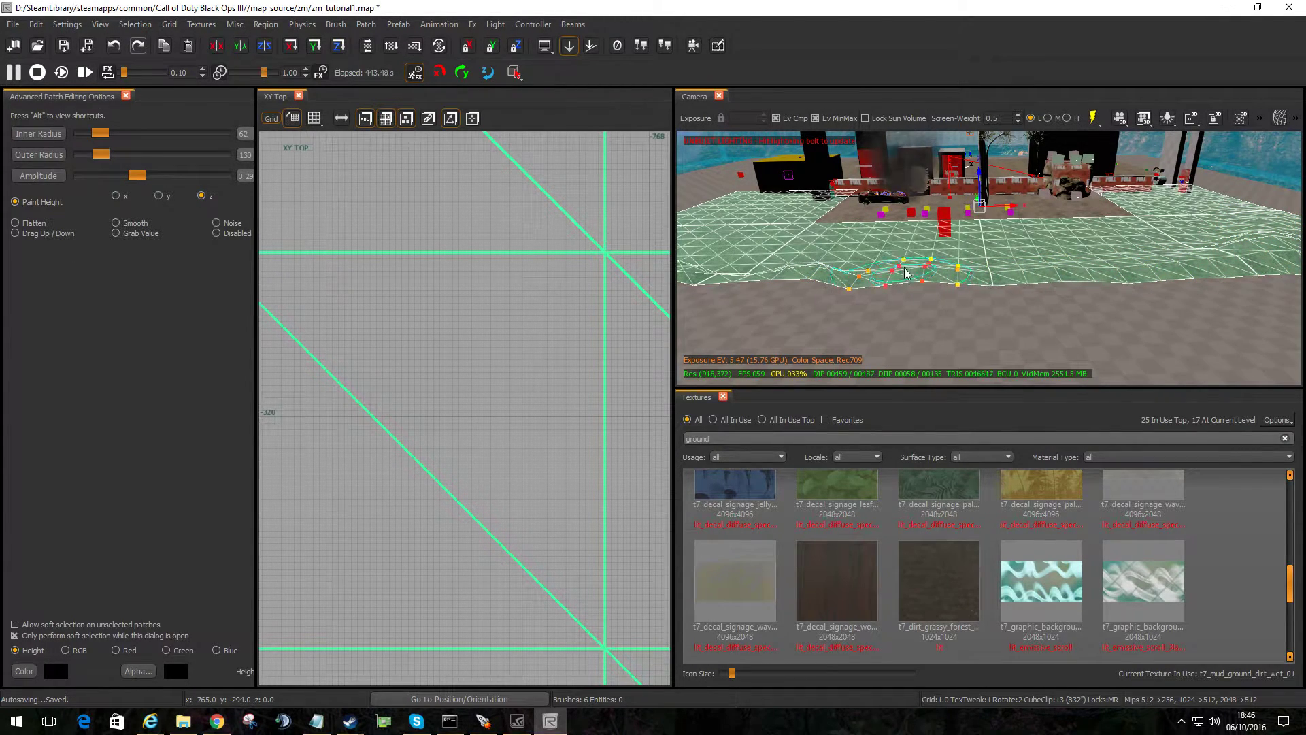
right_drag(905, 272, 904, 268)
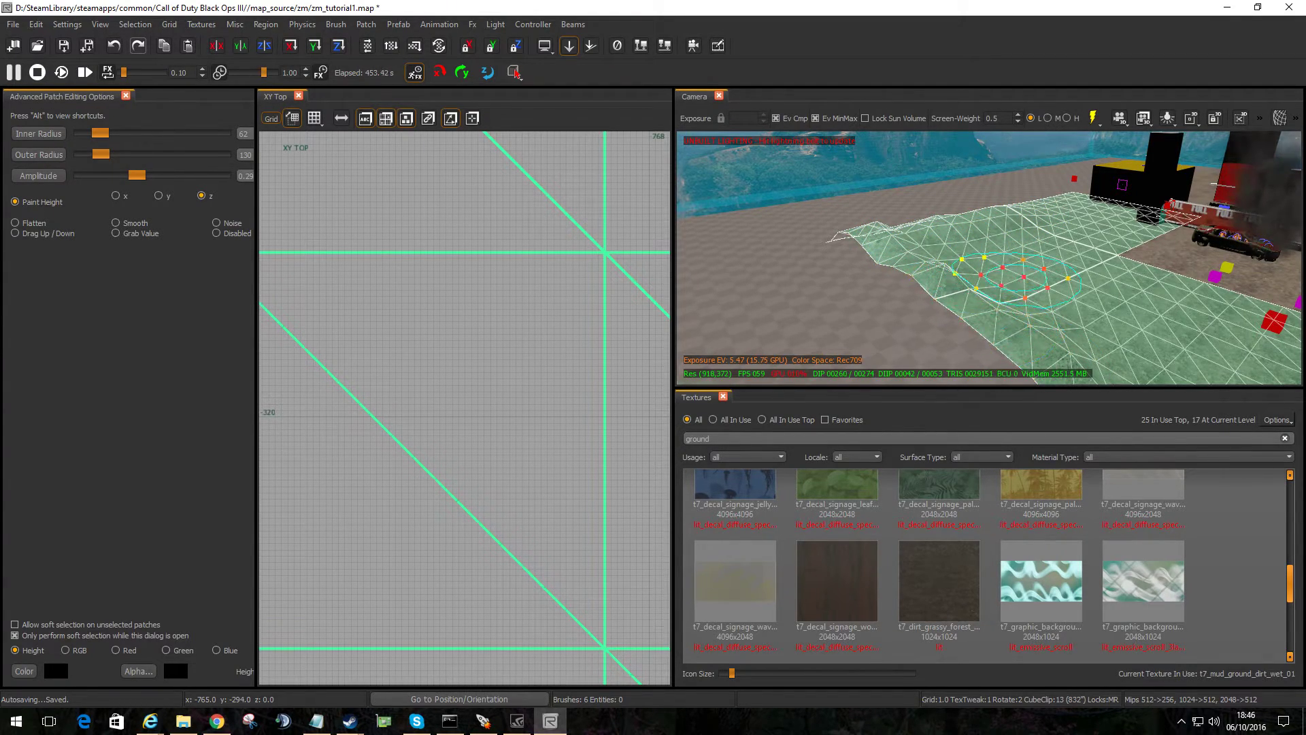
Raise more gentle bumps with Paint Height along the outer edge of the six selected border patches, then clear the selection.
mouse_move(1015, 278)
right_down()
mouse_move(1156, 272)
mouse_move(1130, 279)
mouse_move(1122, 327)
mouse_move(1007, 320)
right_up()
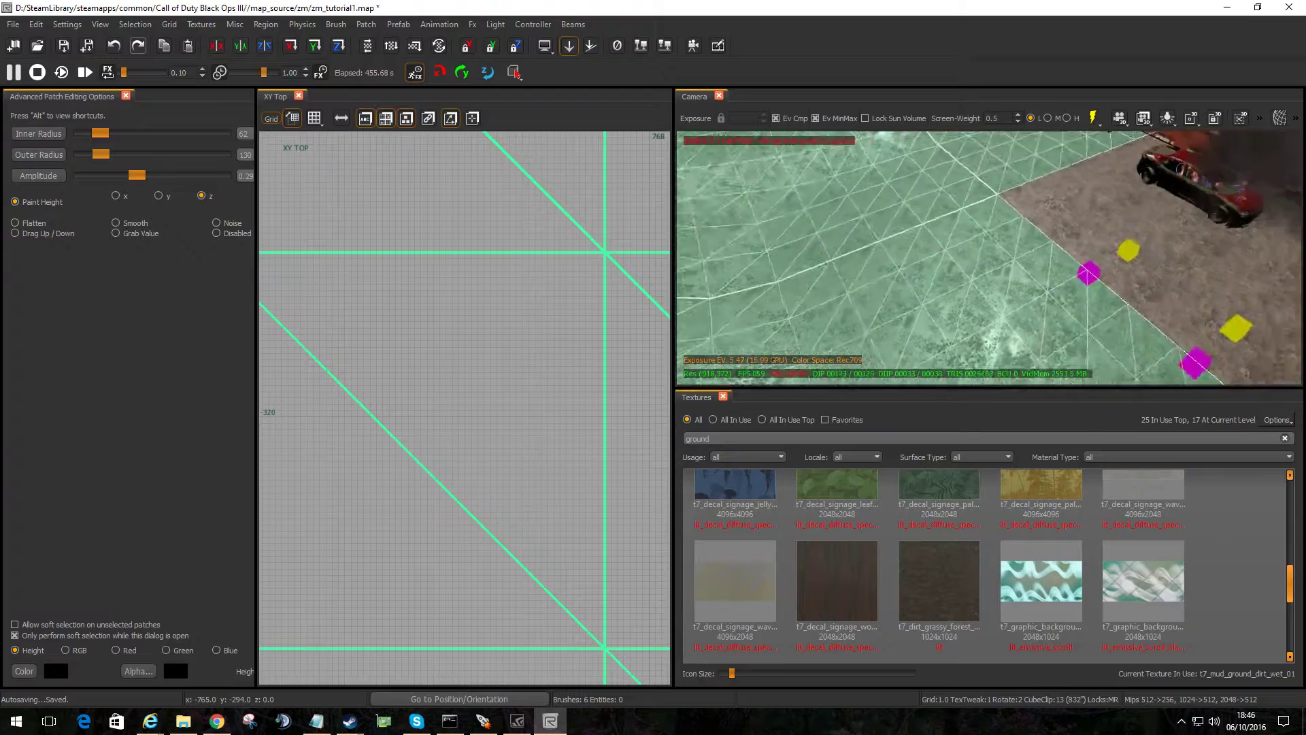
right_drag(925, 341, 980, 327)
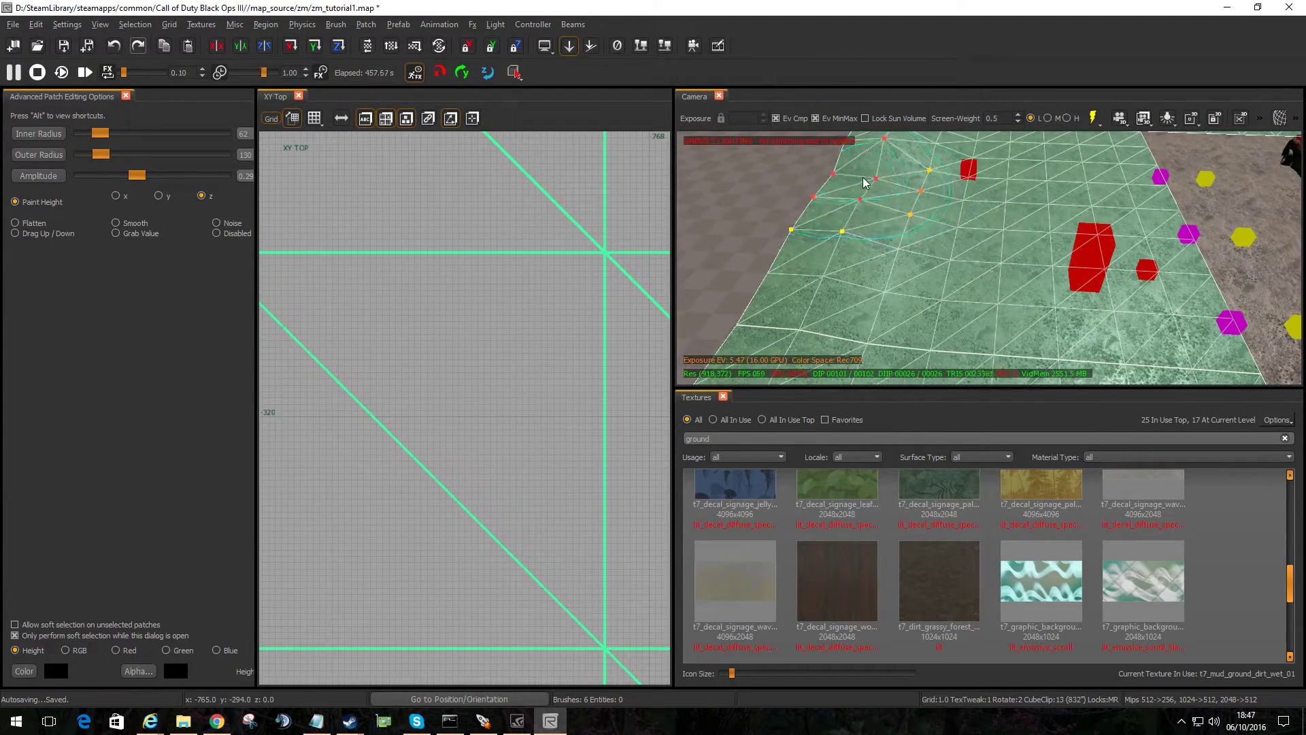
right_drag(803, 276, 942, 186)
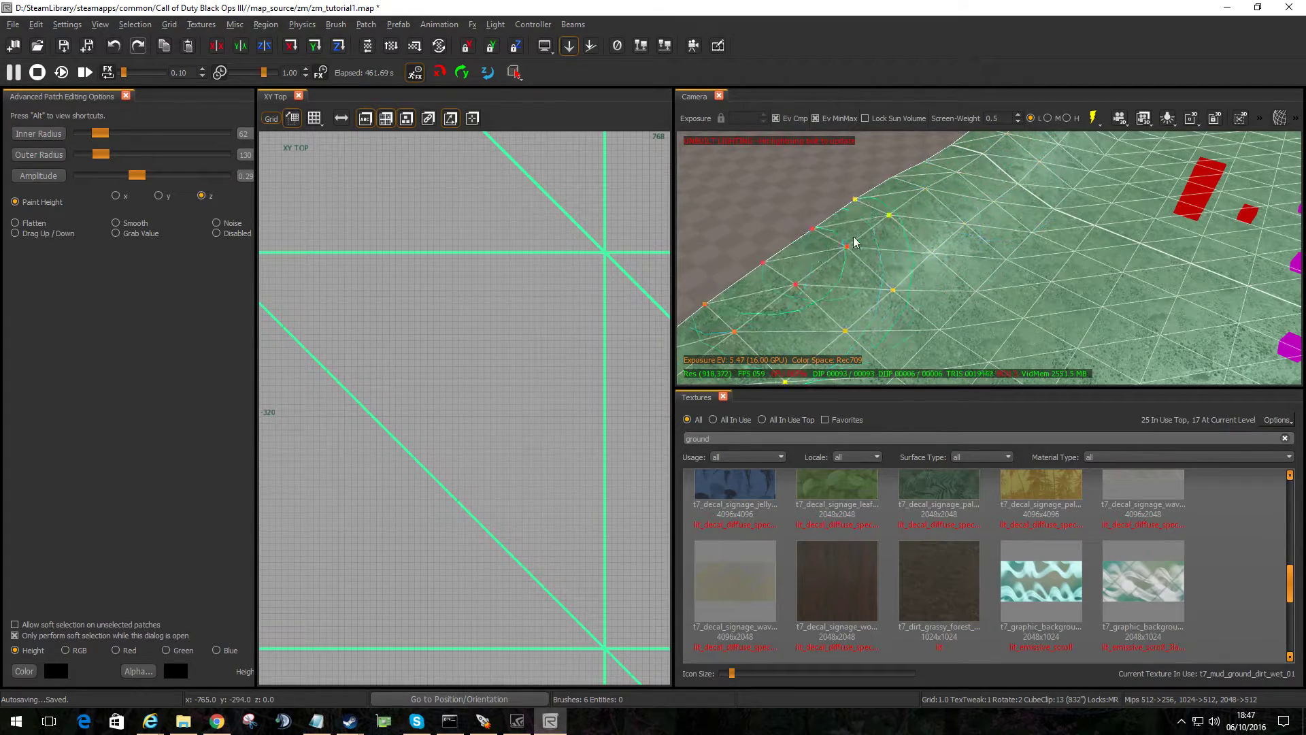
right_drag(930, 207, 803, 156)
key(Escape)
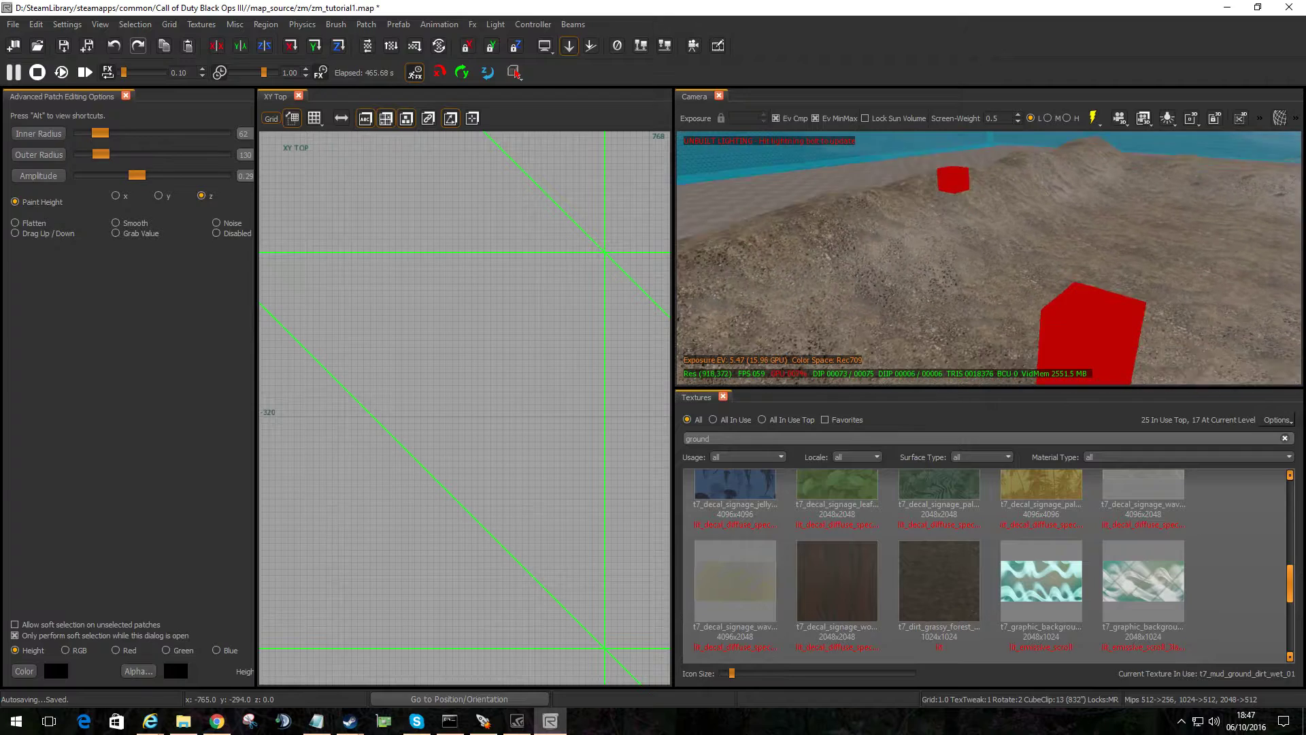
Examine the sculpted border terrain from several angles and close the advanced patch editing options.
right_drag(953, 238, 969, 177)
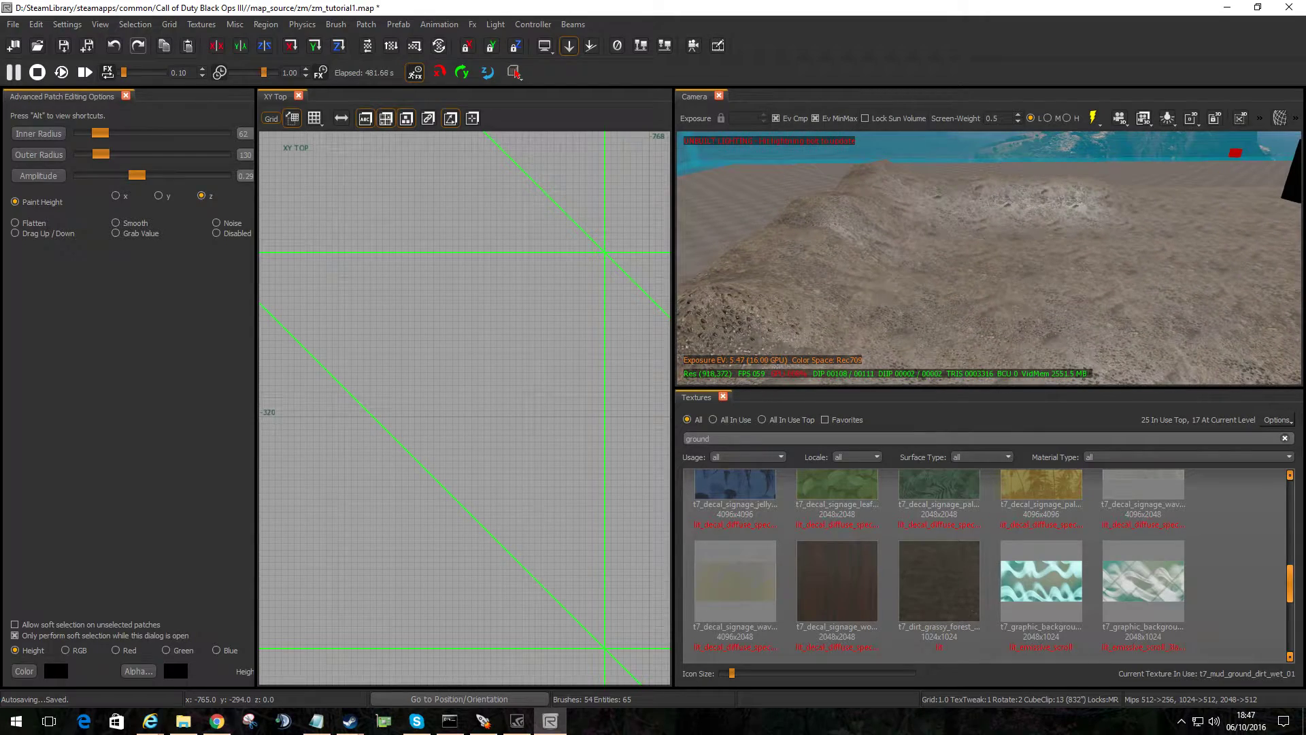
right_drag(989, 258, 823, 265)
right_drag(911, 292, 881, 294)
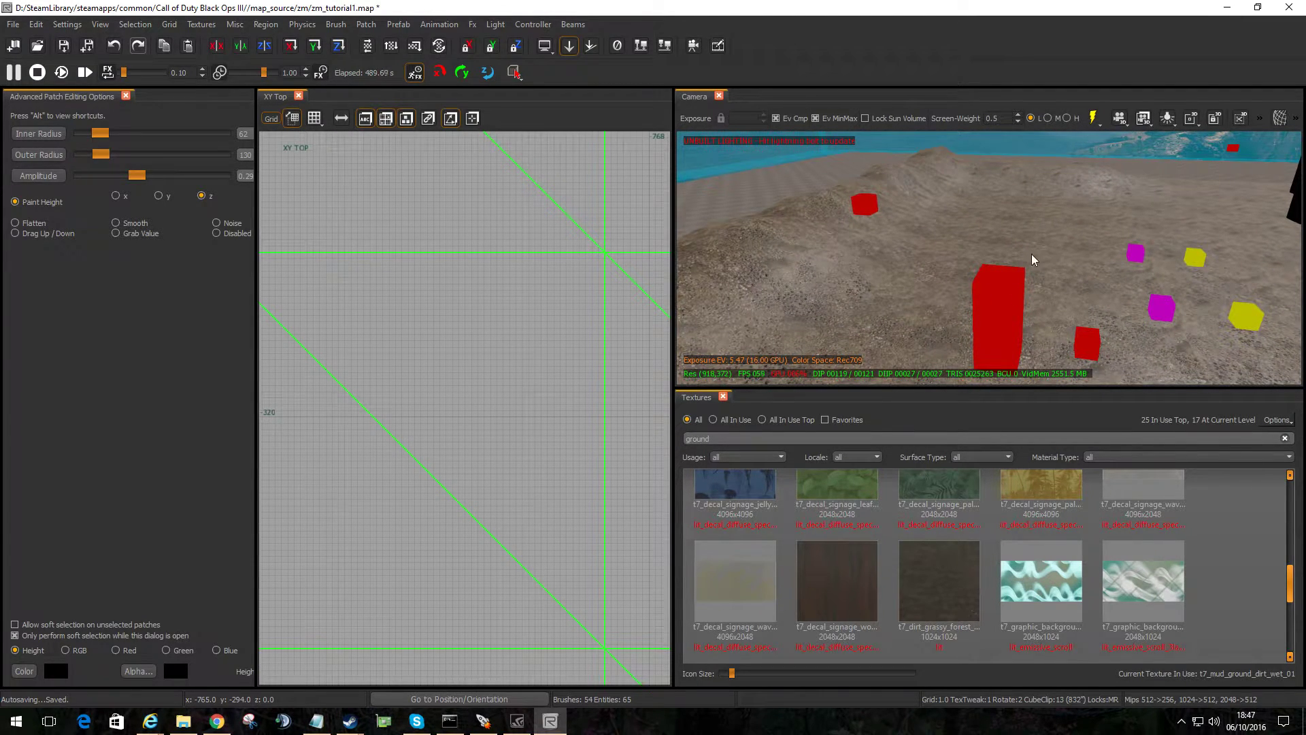
right_drag(887, 287, 1048, 299)
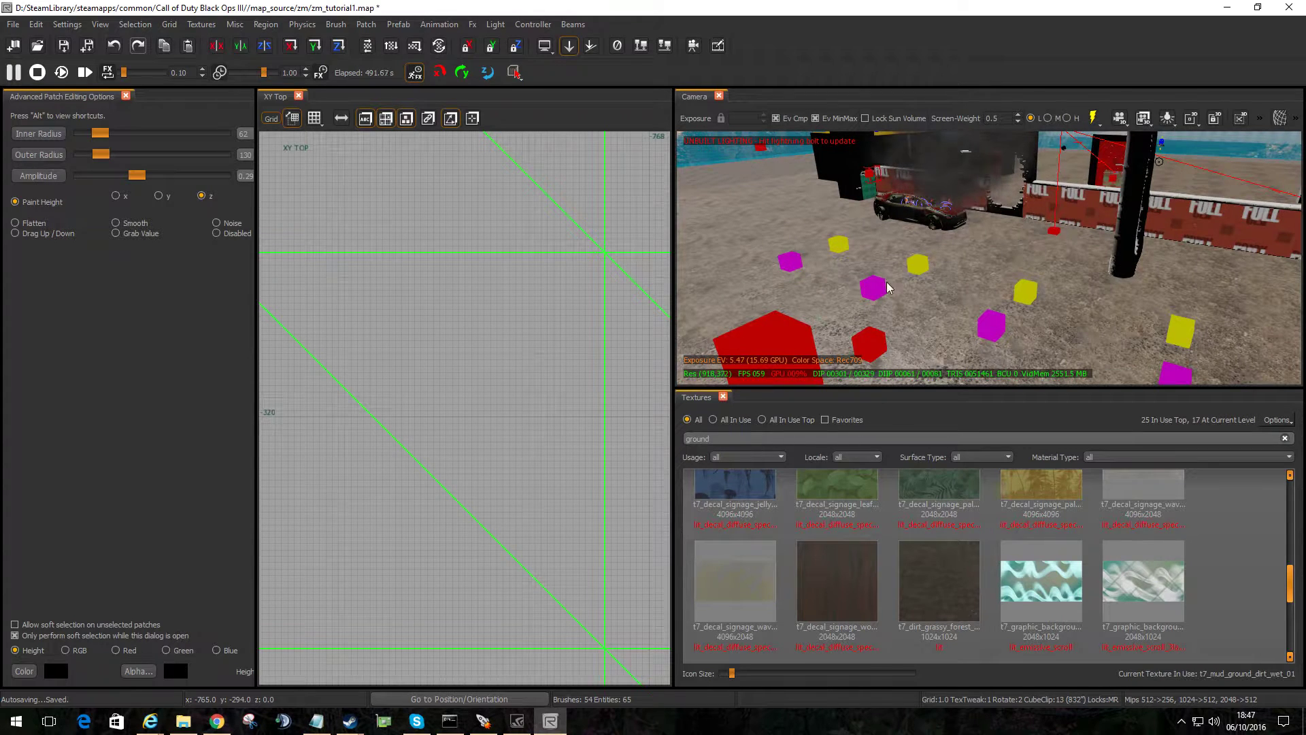
right_drag(865, 286, 758, 283)
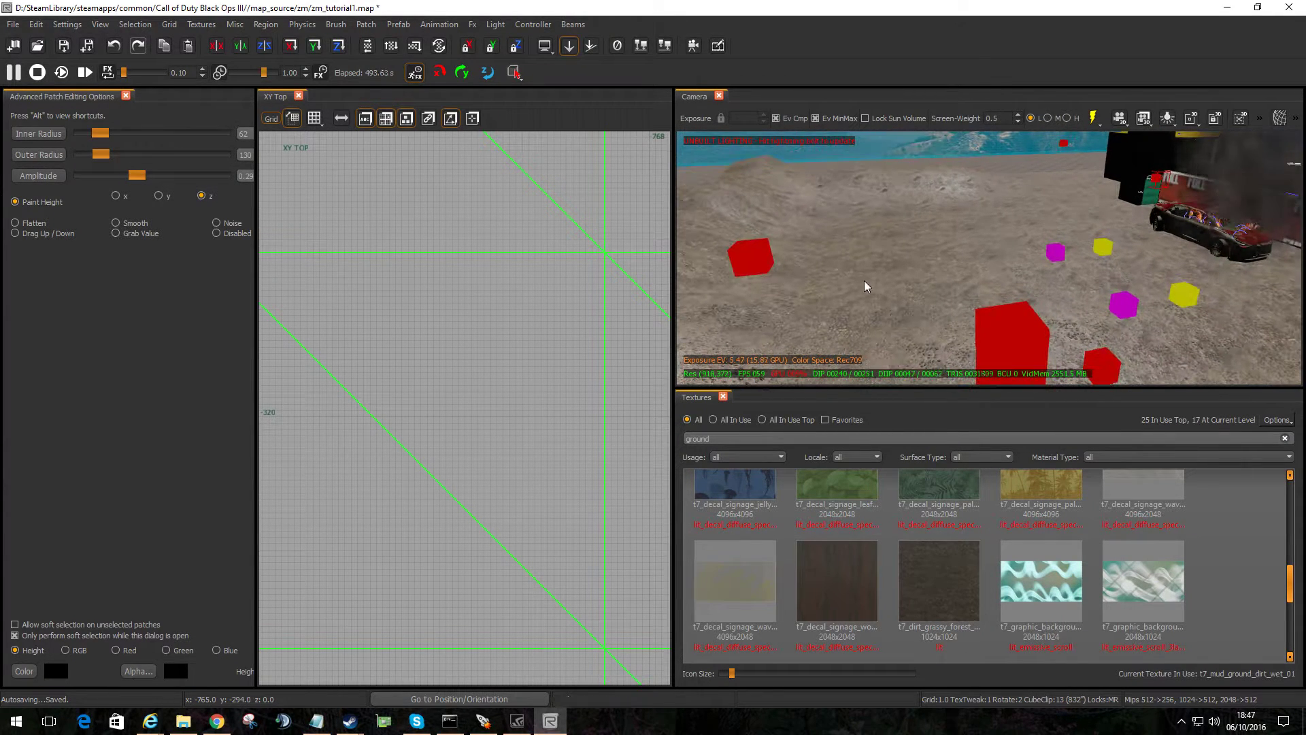
shift+click(891, 231)
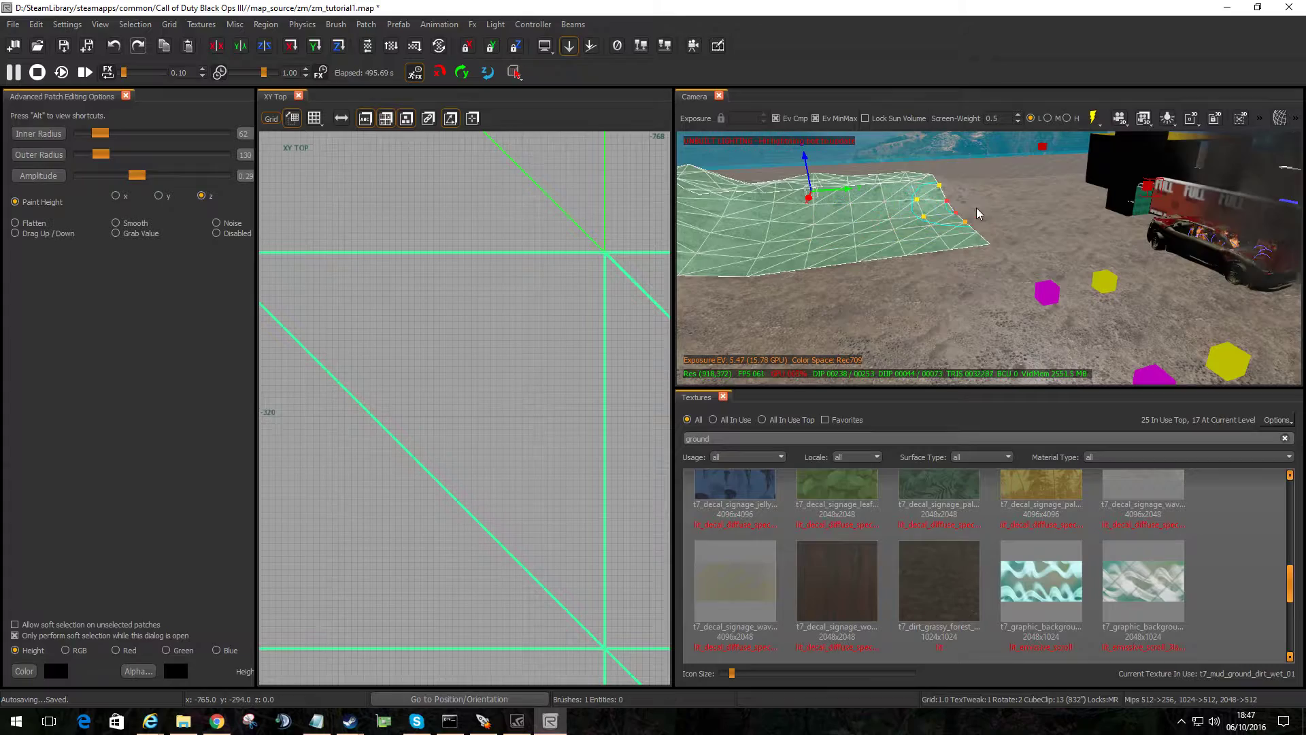
right_drag(979, 231, 986, 206)
key(Escape)
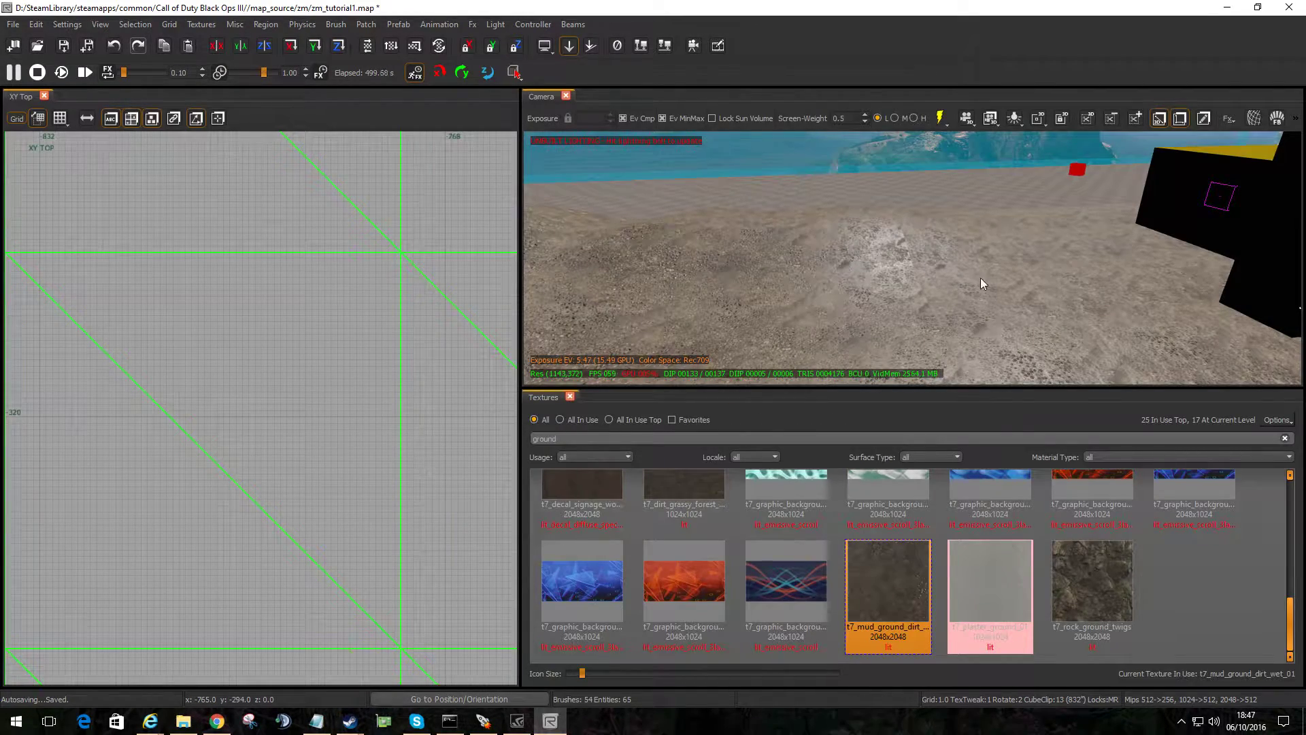
Select one border patch and raise vertices on its shared edge to open a gap with the neighbouring patch.
shift+click(980, 280)
shift+click(853, 296)
mouse_move(853, 296)
right_down()
mouse_move(855, 275)
mouse_move(867, 289)
mouse_move(858, 314)
mouse_move(863, 296)
mouse_move(877, 306)
mouse_move(968, 270)
right_up()
shift+click(932, 227)
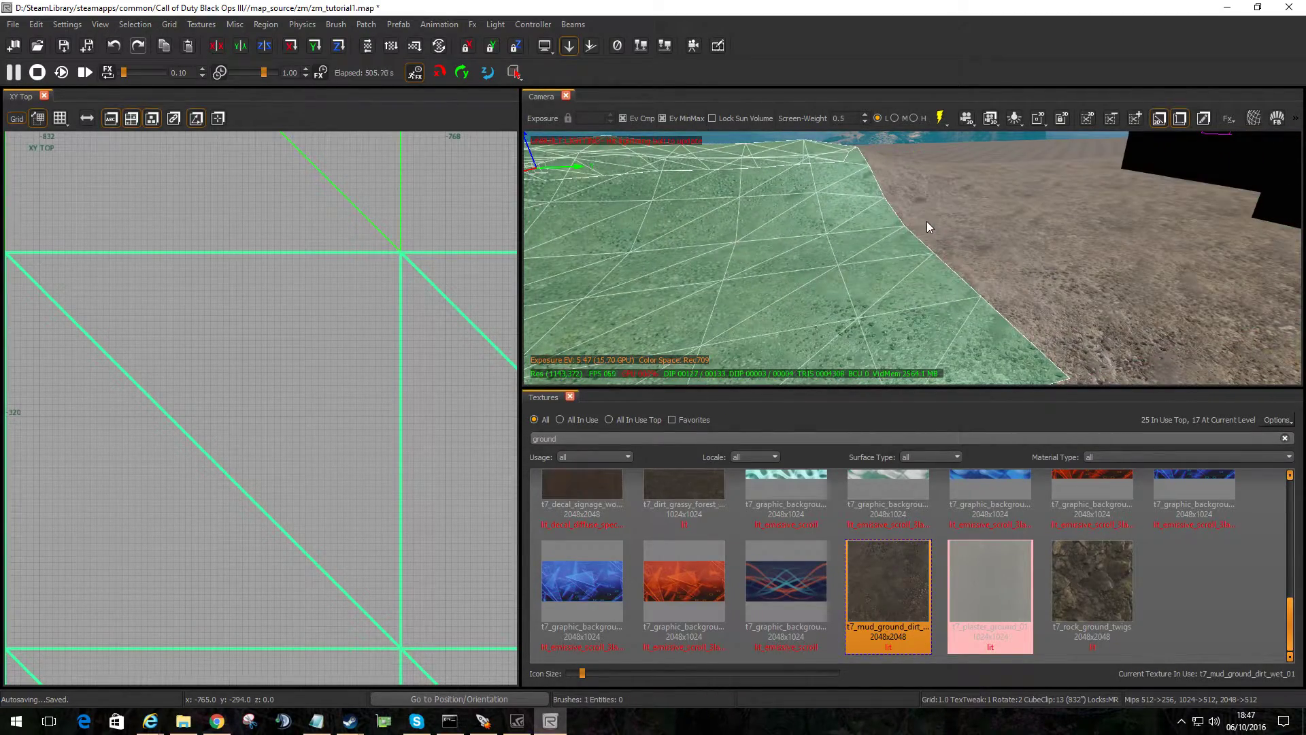
mouse_move(926, 222)
right_down()
mouse_move(912, 229)
mouse_move(923, 217)
right_up()
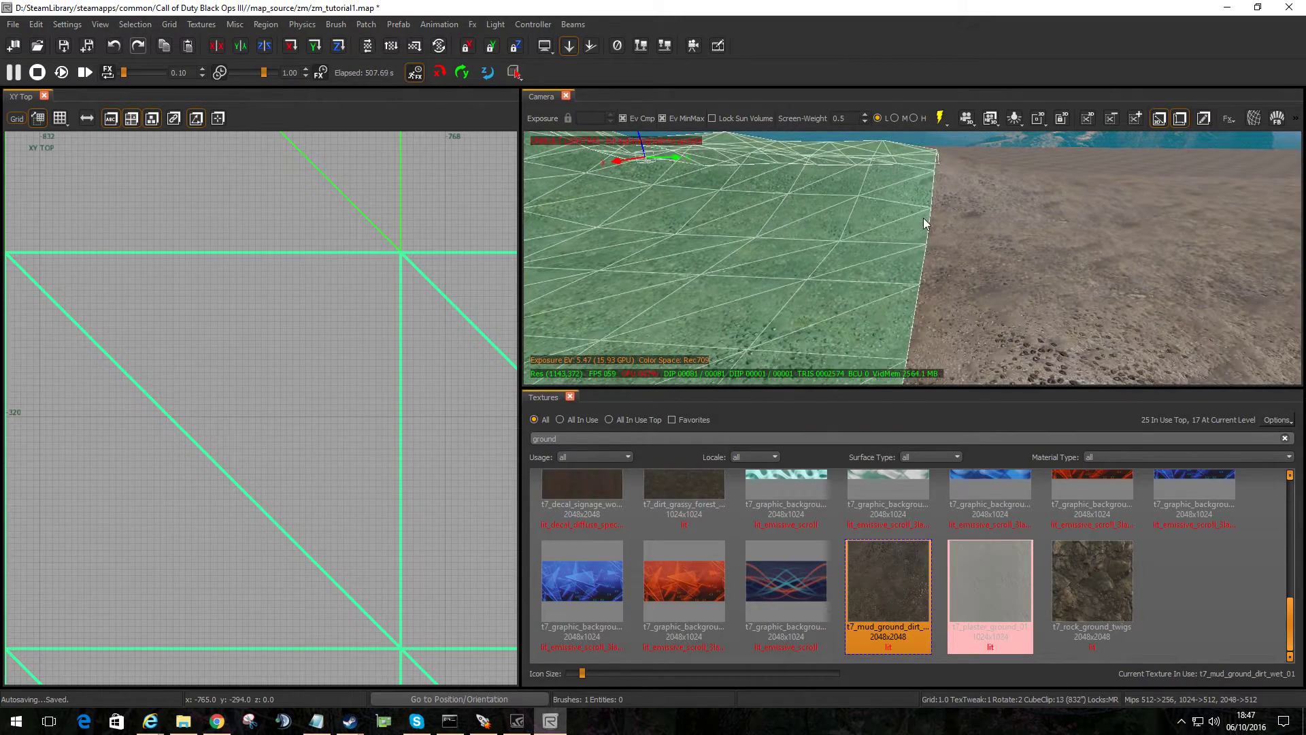
key(v)
drag(904, 189, 949, 259)
drag(931, 194, 932, 161)
key(Escape)
right_drag(993, 238, 952, 269)
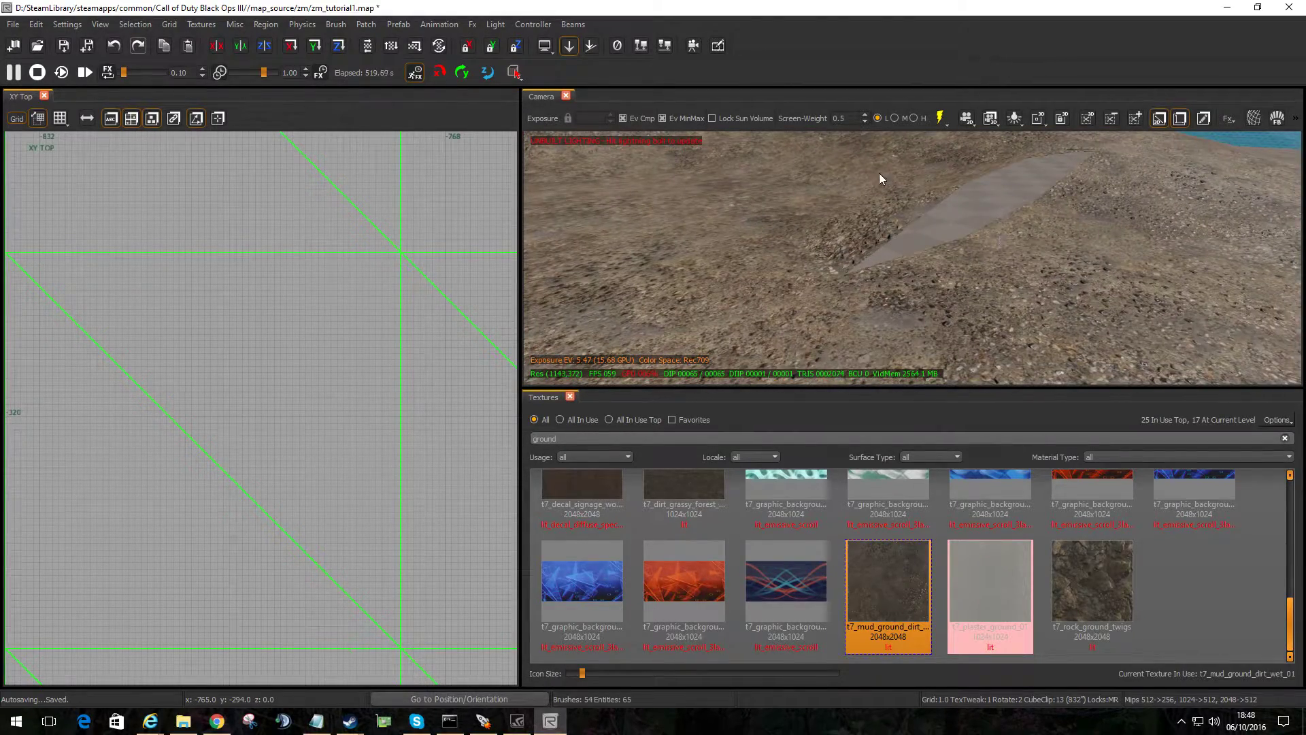
Select the two patches beside the gap and weld the lower pair of separated edge vertices together.
right_drag(878, 173, 986, 180)
mouse_move(1015, 238)
right_down()
mouse_move(946, 251)
mouse_move(1019, 231)
right_up()
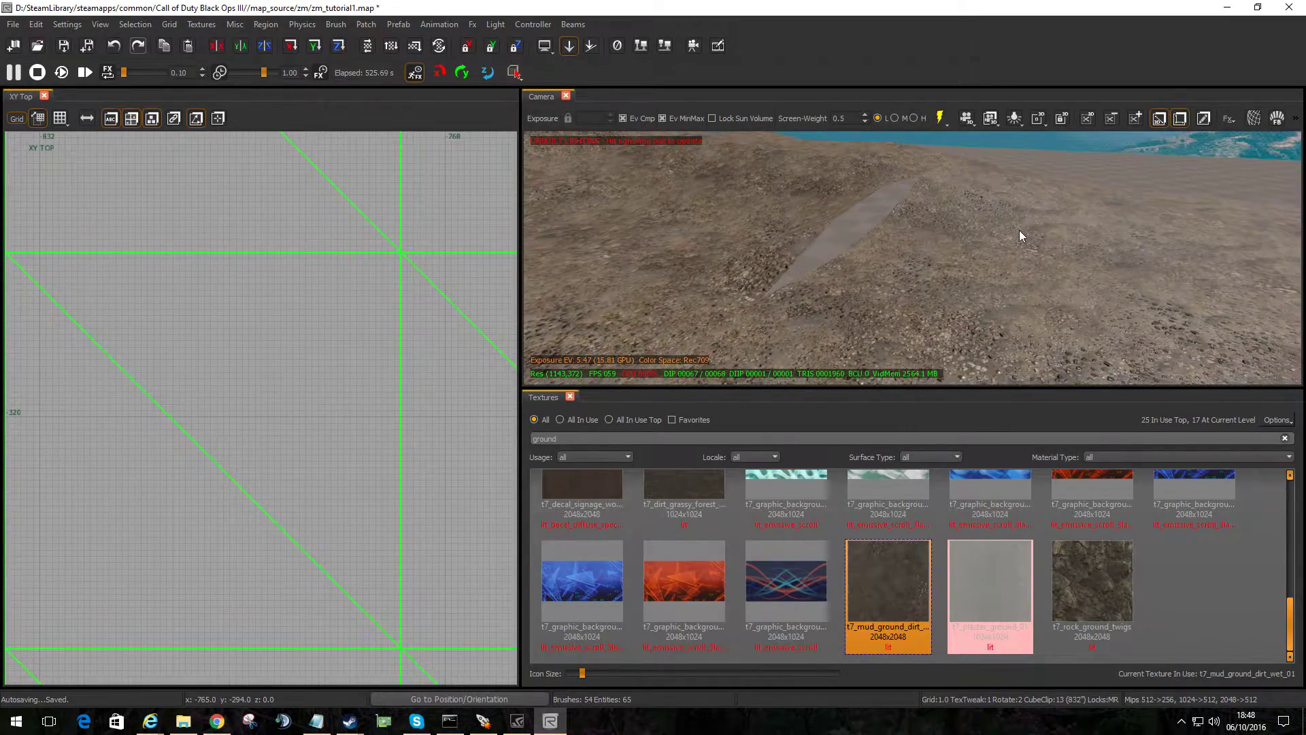
shift+click(877, 261)
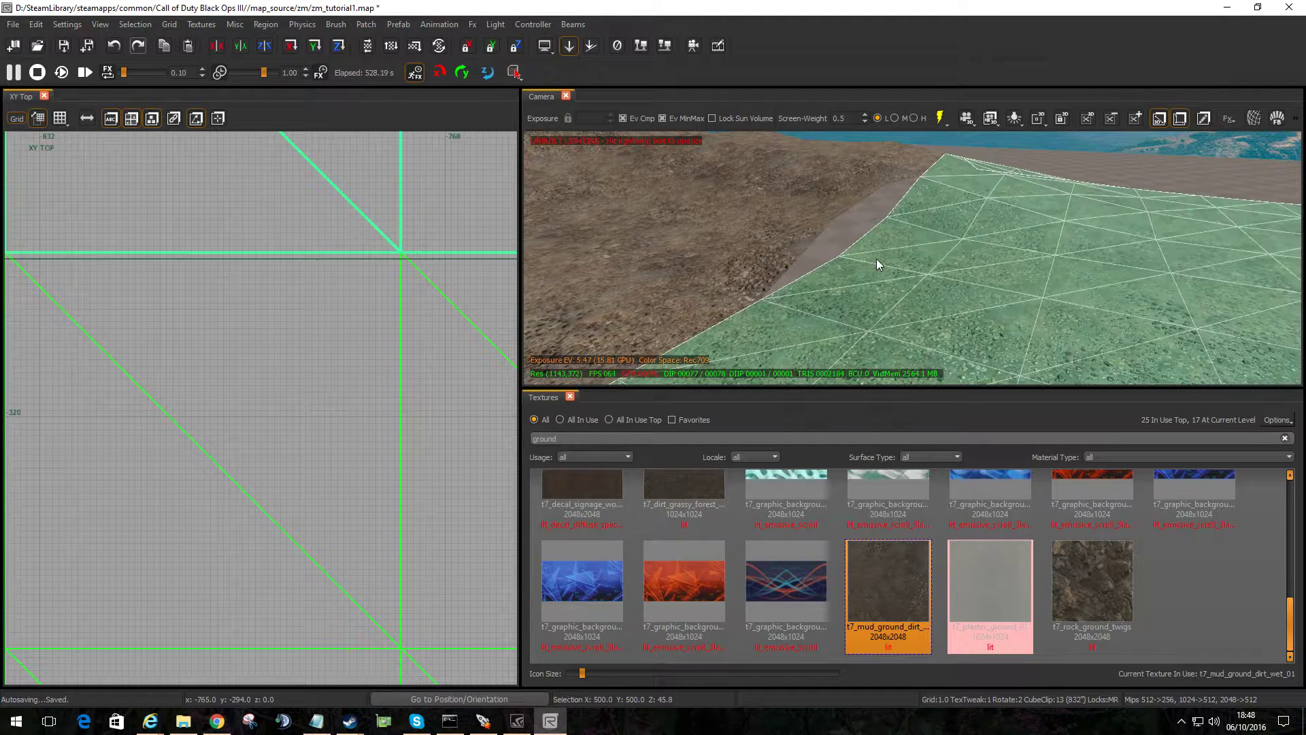
shift+click(812, 203)
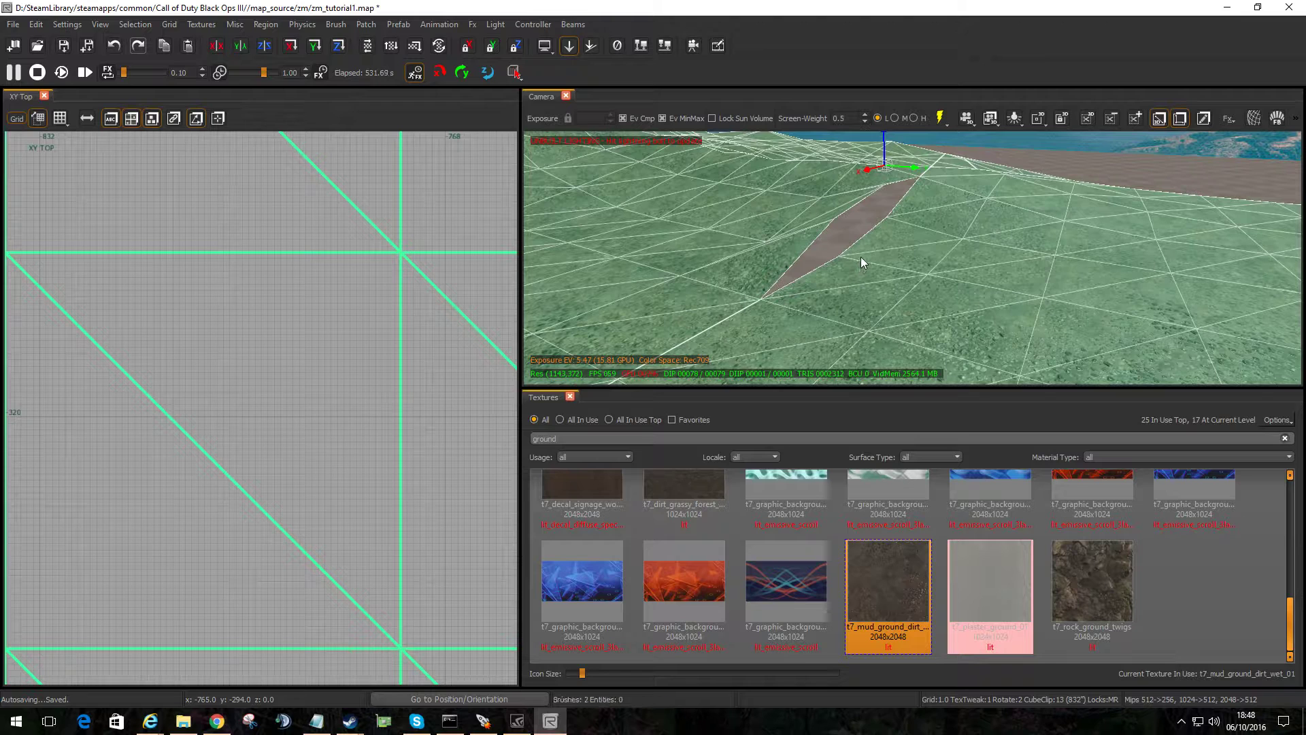
key(v)
drag(825, 209, 852, 271)
key(Escape)
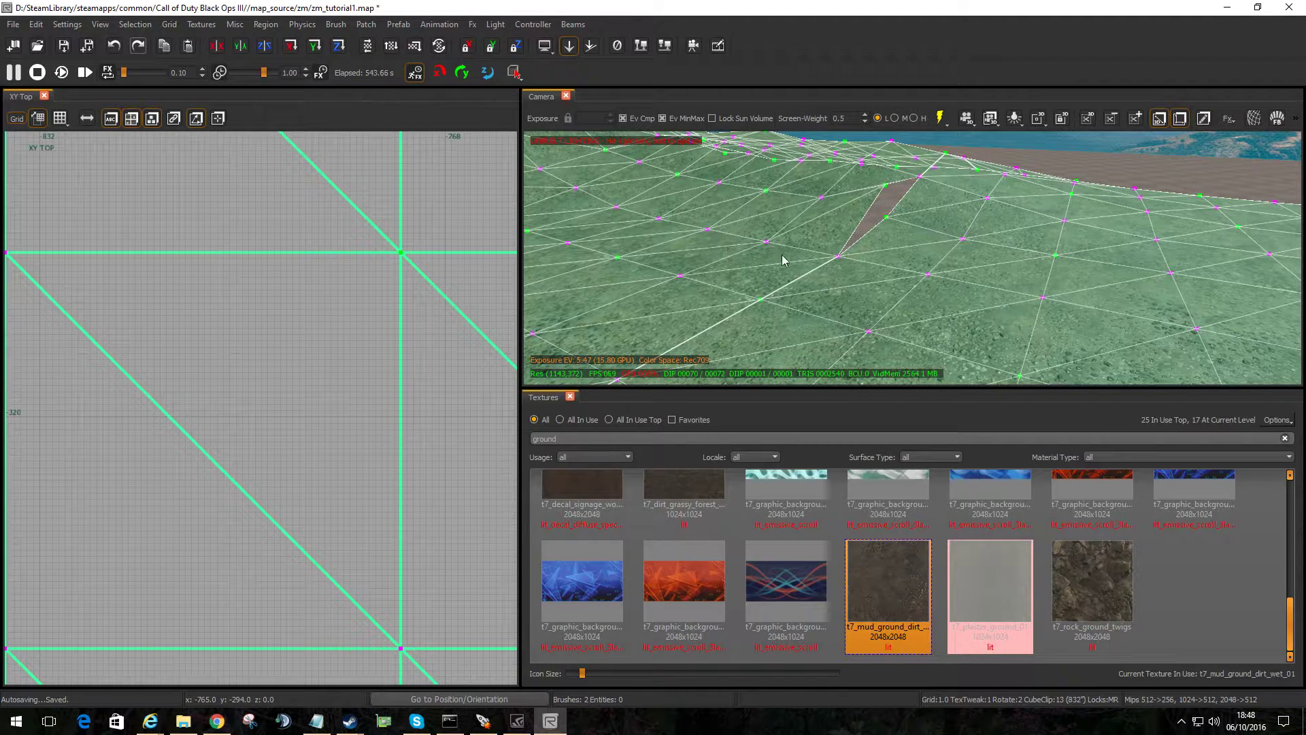
Reselect both patches and weld the remaining pair of separated edge vertices to close the gap, then deselect the patches.
key(Escape)
shift+click(846, 194)
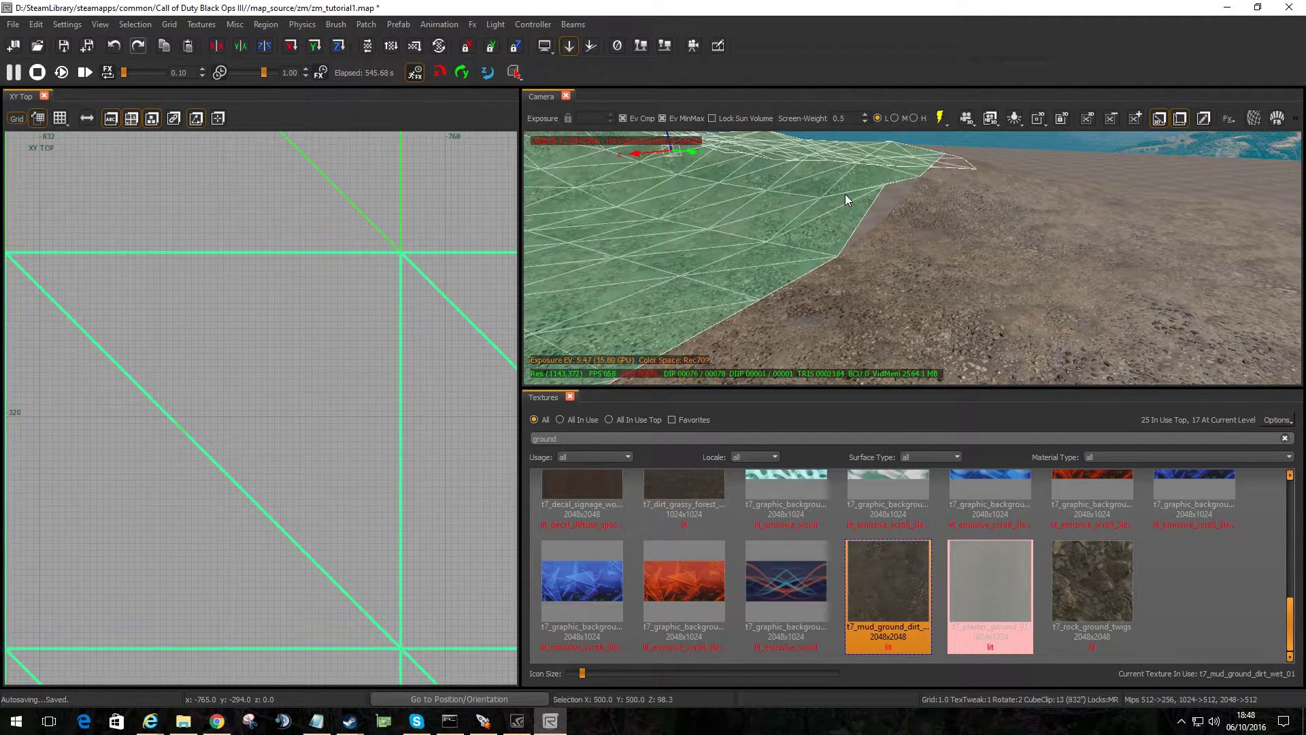
shift+click(926, 250)
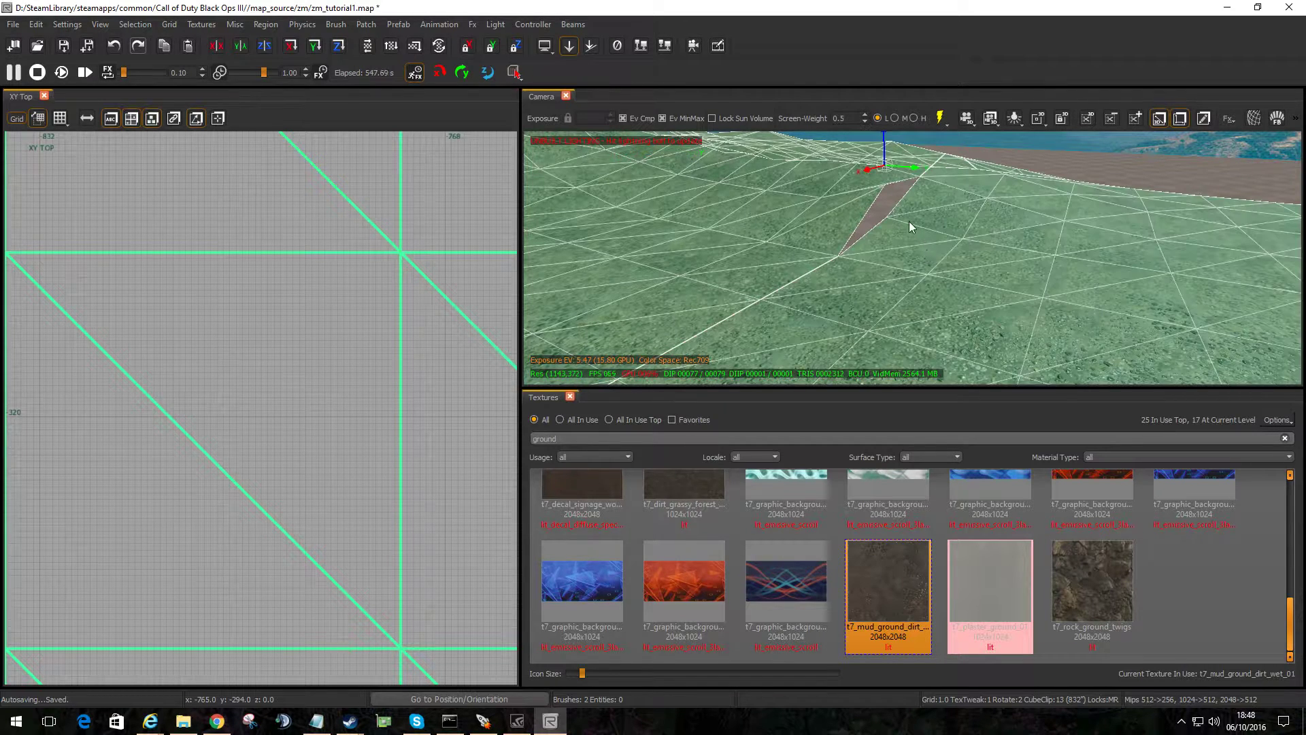
key(v)
key(w)
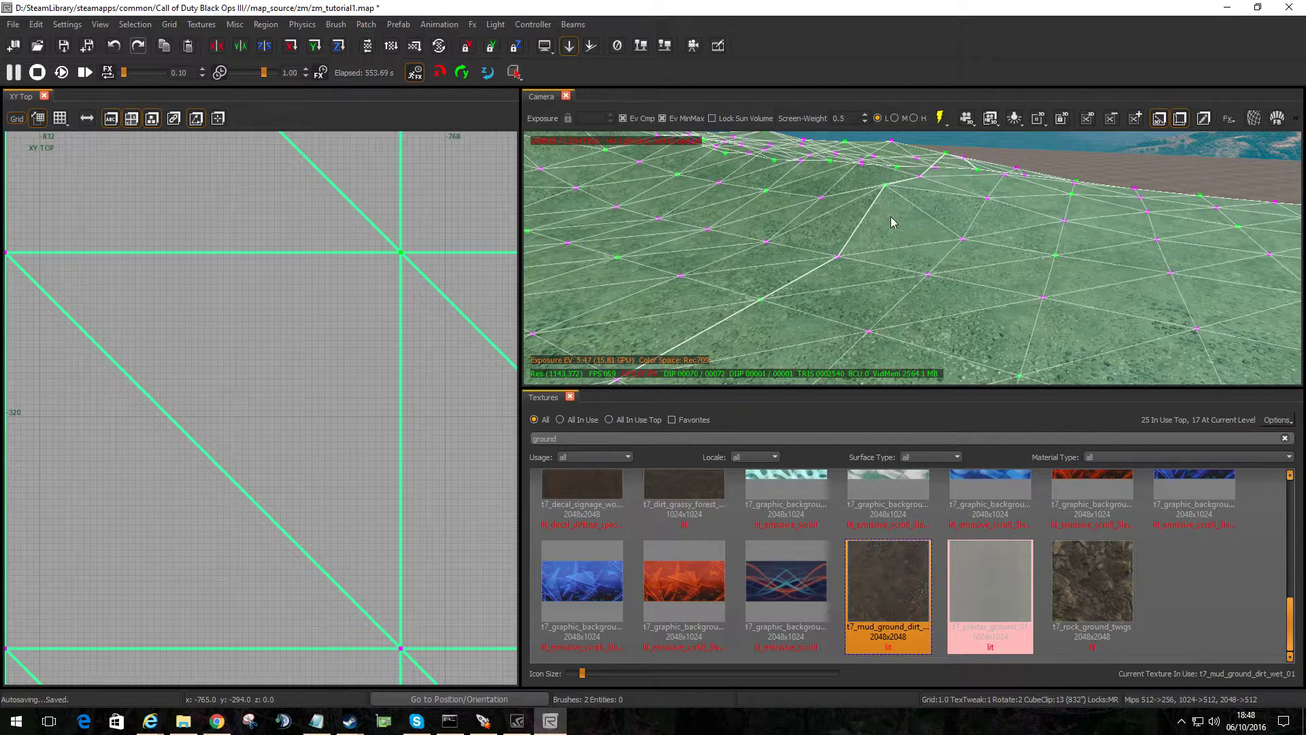
key(Escape)
Inspect the repaired terrain and the dirt ground around the coloured entity boxes and the car.
right_drag(924, 264, 964, 239)
mouse_move(1040, 227)
right_down()
mouse_move(1014, 227)
mouse_move(1129, 221)
mouse_move(1047, 231)
mouse_move(1063, 231)
right_up()
mouse_move(981, 300)
right_down()
mouse_move(973, 259)
mouse_move(1041, 255)
mouse_move(1064, 230)
mouse_move(1143, 333)
mouse_move(1012, 305)
right_up()
right_drag(908, 330, 868, 316)
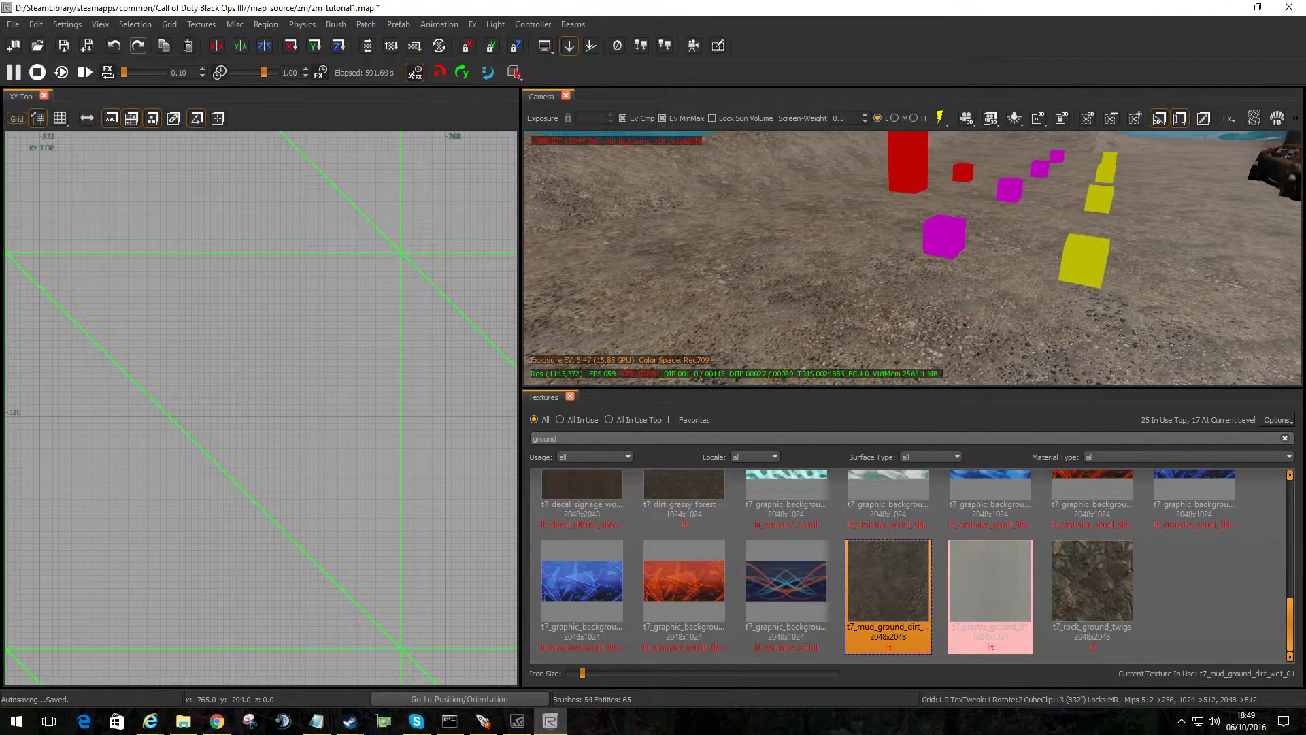
right_drag(911, 258, 987, 262)
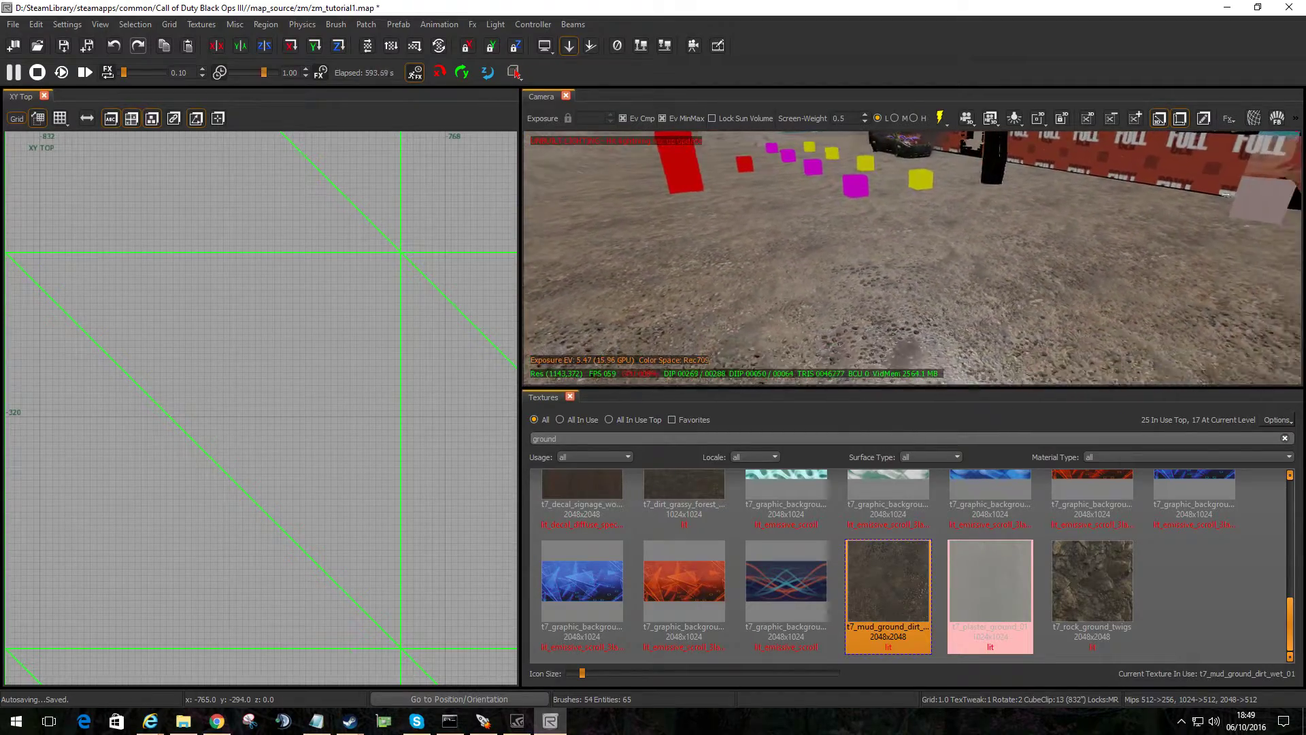
right_drag(988, 317, 693, 319)
key(d)
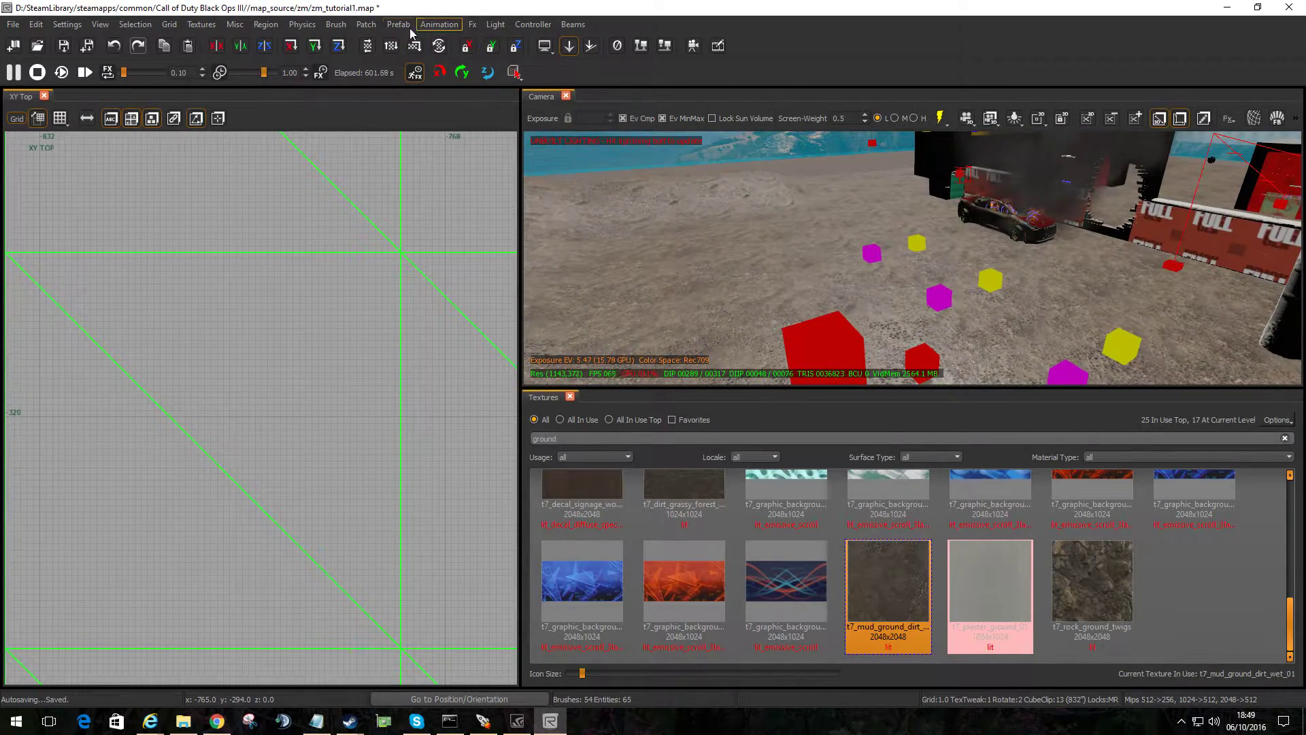
Look up the Simple Terrain Patch command among the terrain tools and view the sculpted ridge again.
click(361, 26)
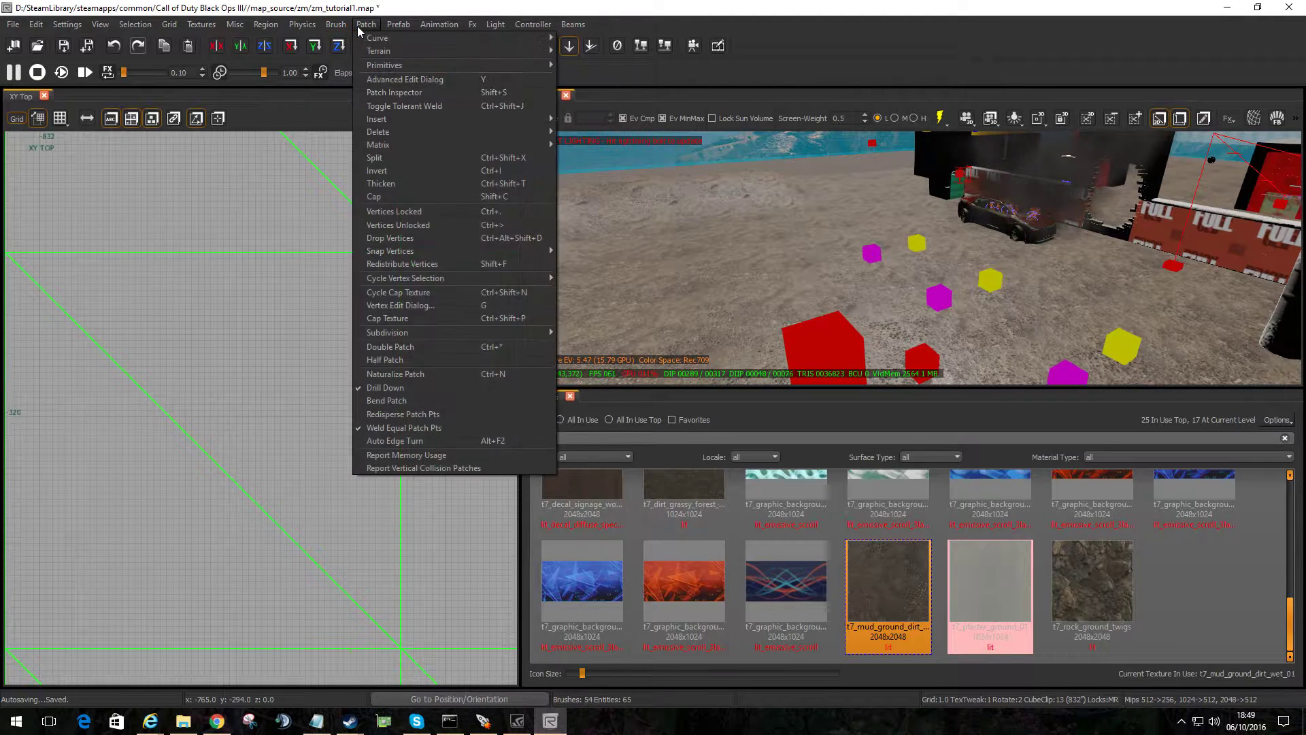
mouse_move(447, 51)
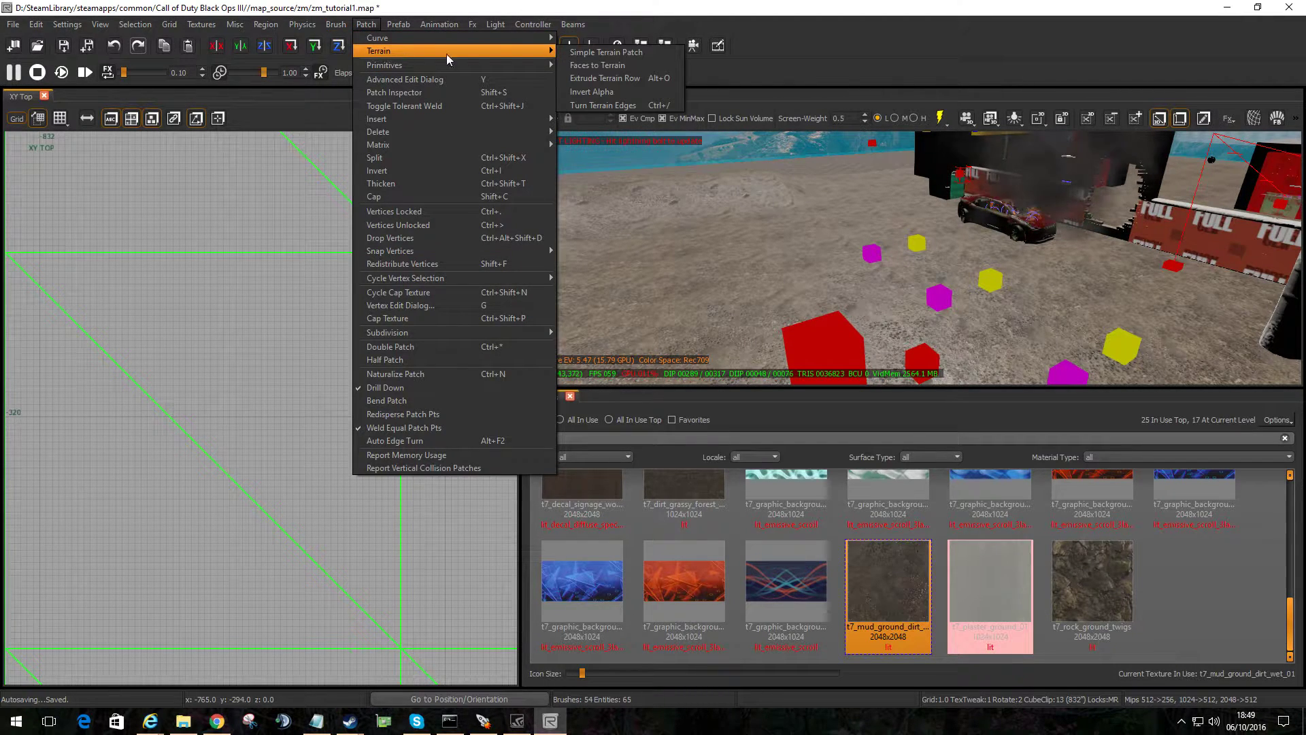
click(623, 52)
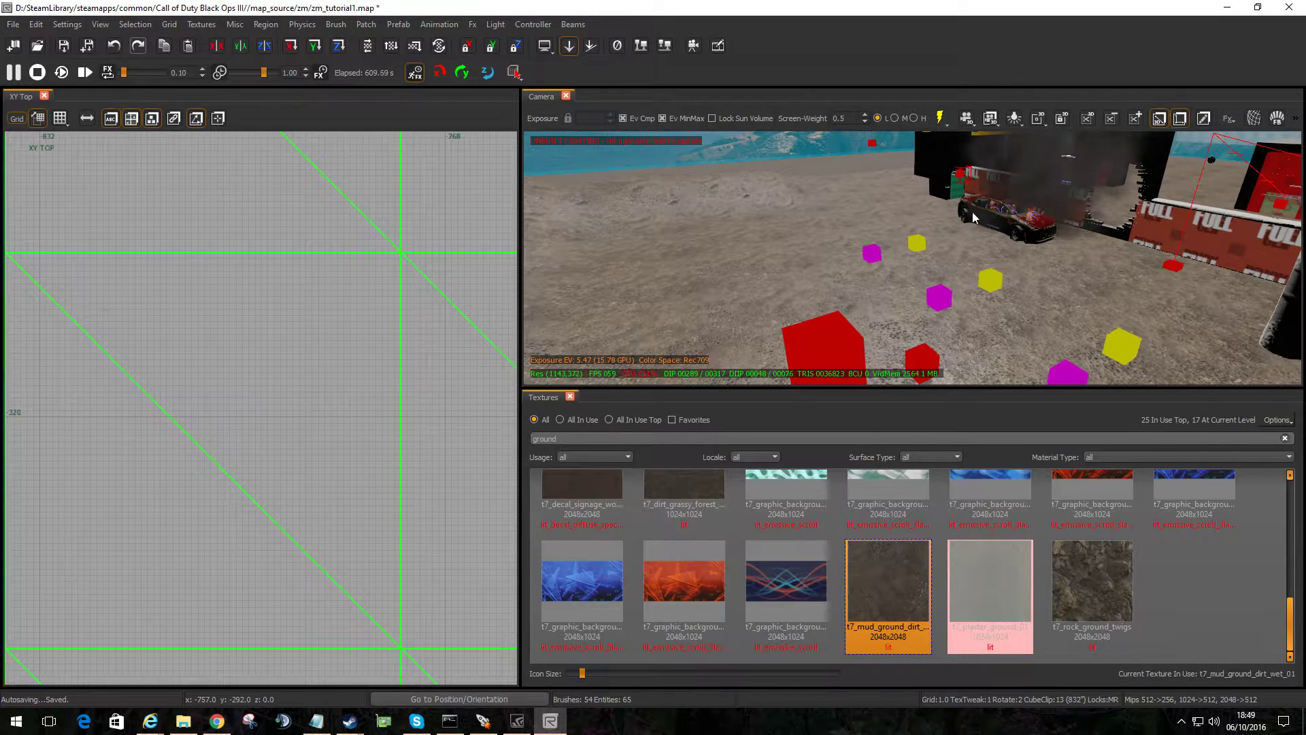
right_drag(916, 255, 930, 256)
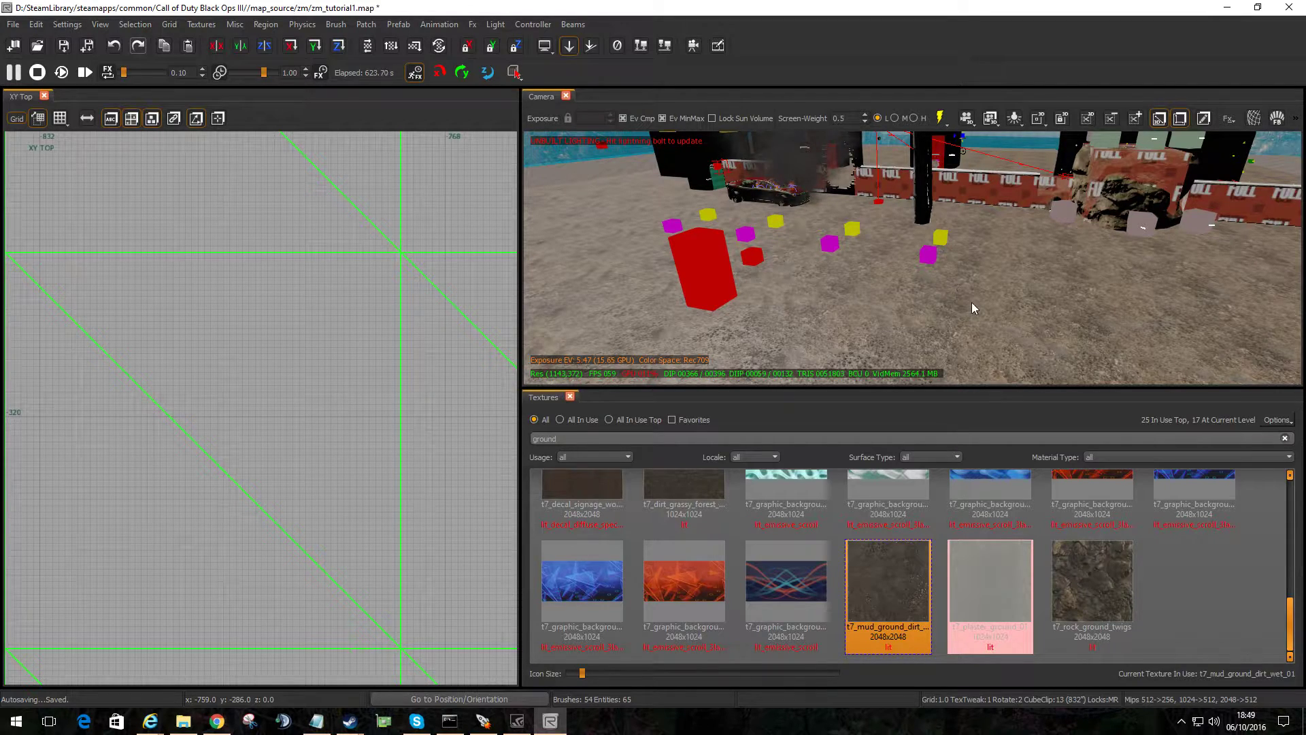
right_drag(933, 303, 837, 285)
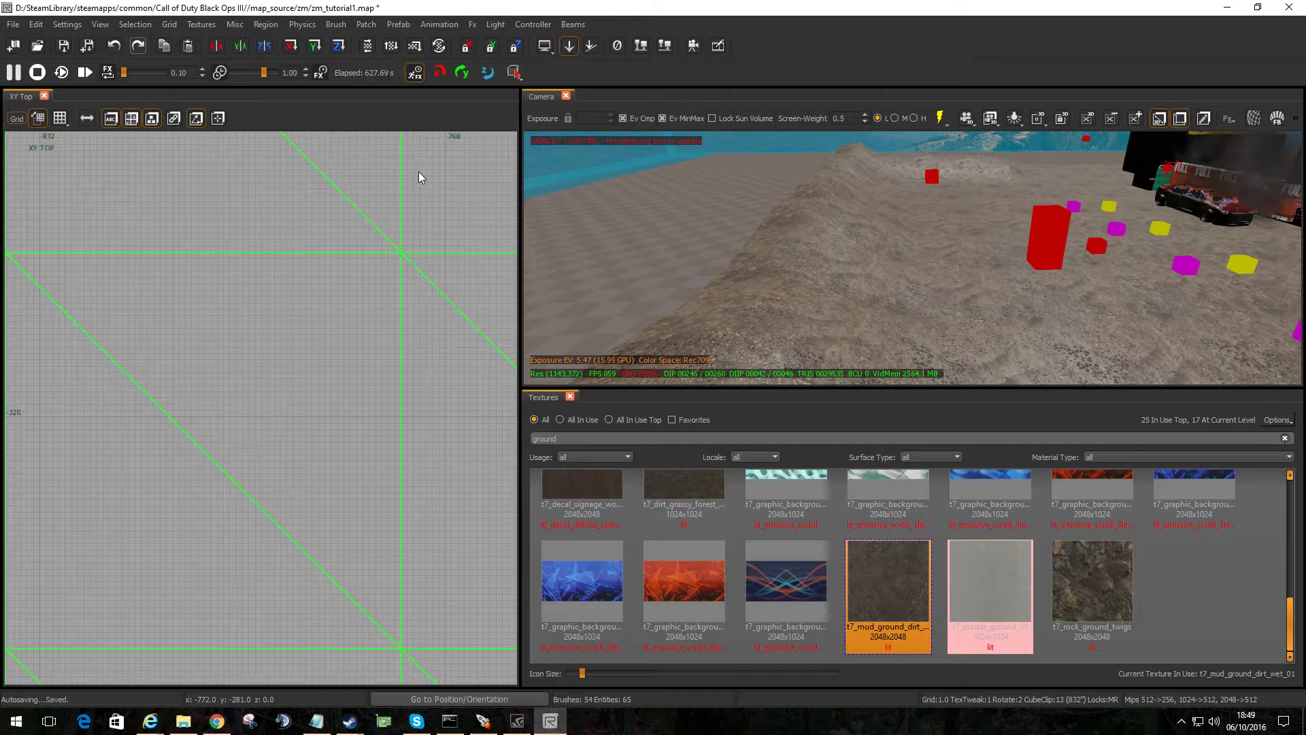
Reopen the advanced patch editing options, select a front border patch and paint steep height on it with amplitude 32.
key(g)
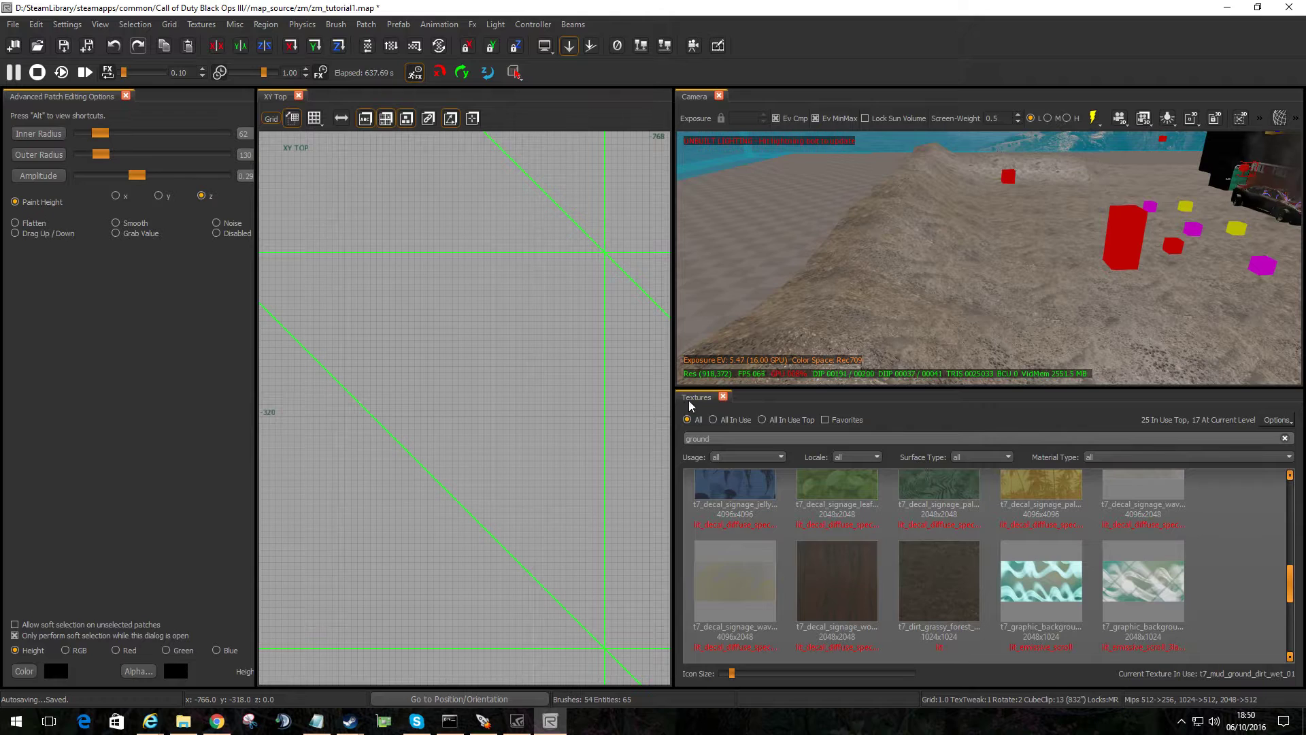
shift+click(980, 286)
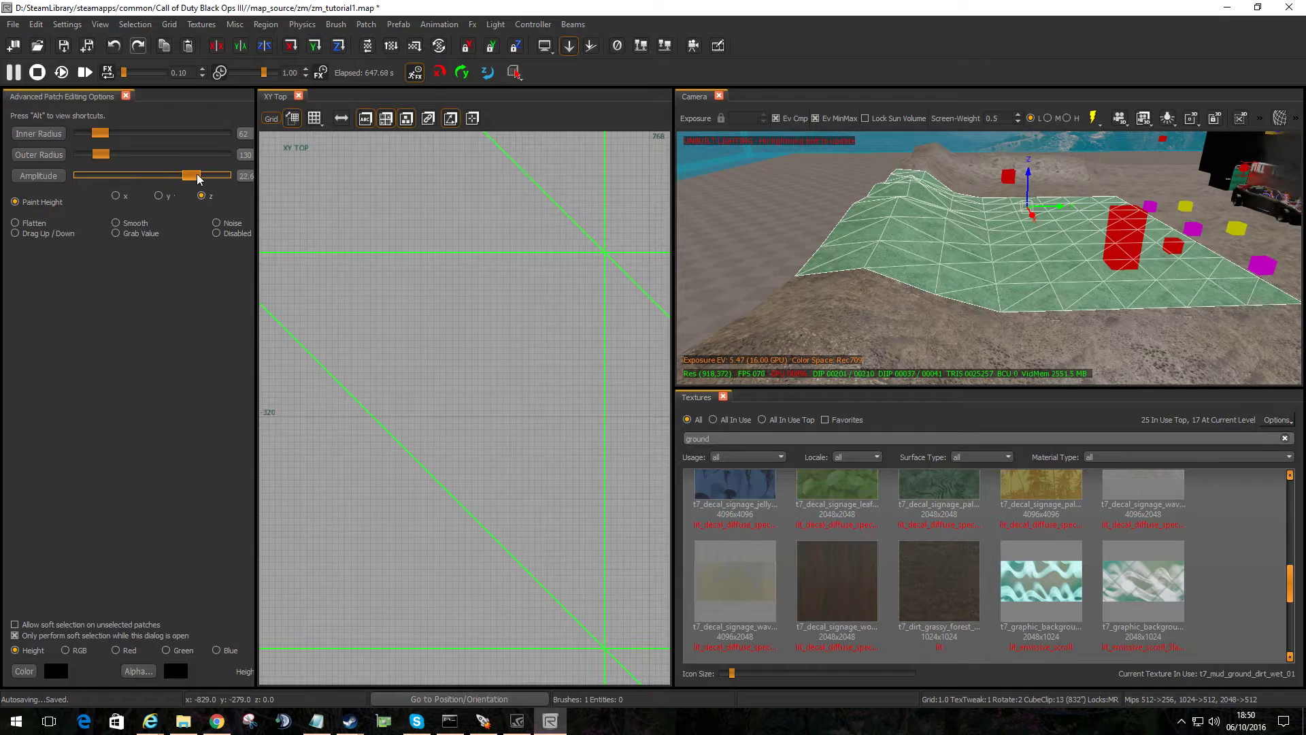
drag(198, 178, 203, 178)
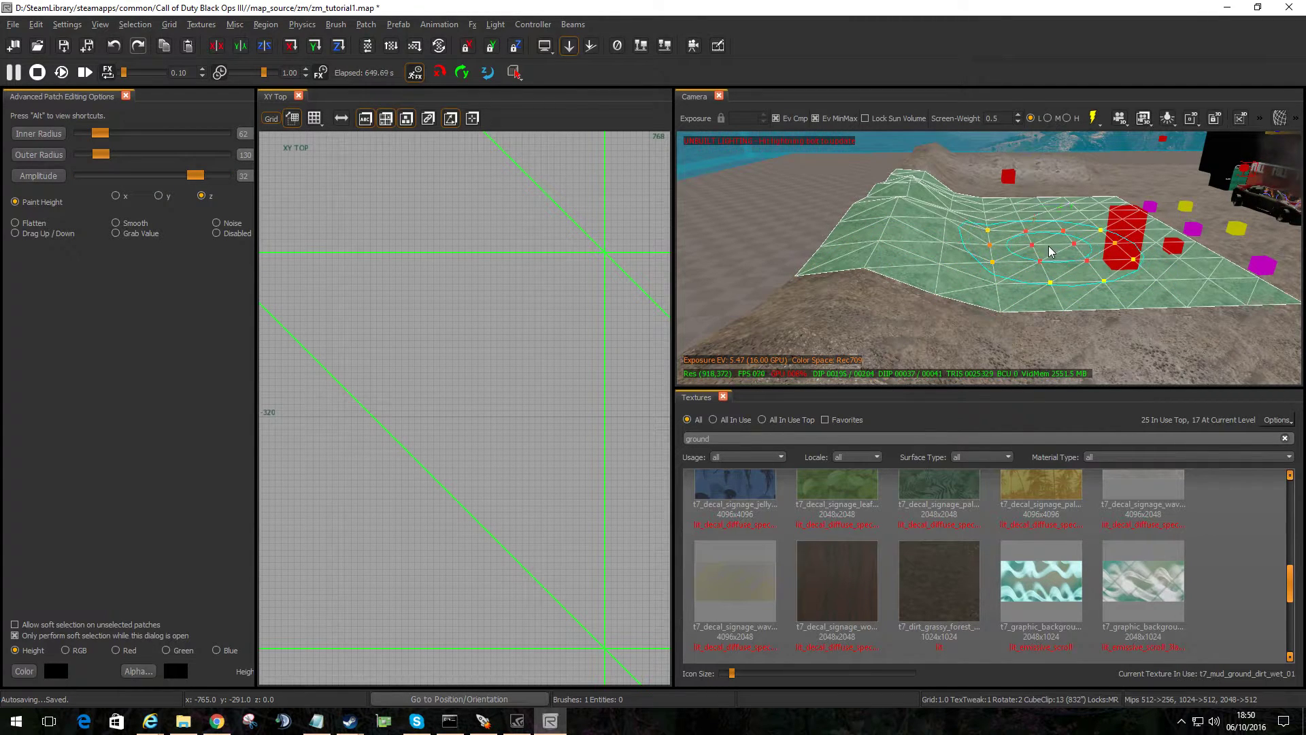
drag(1050, 252, 1030, 272)
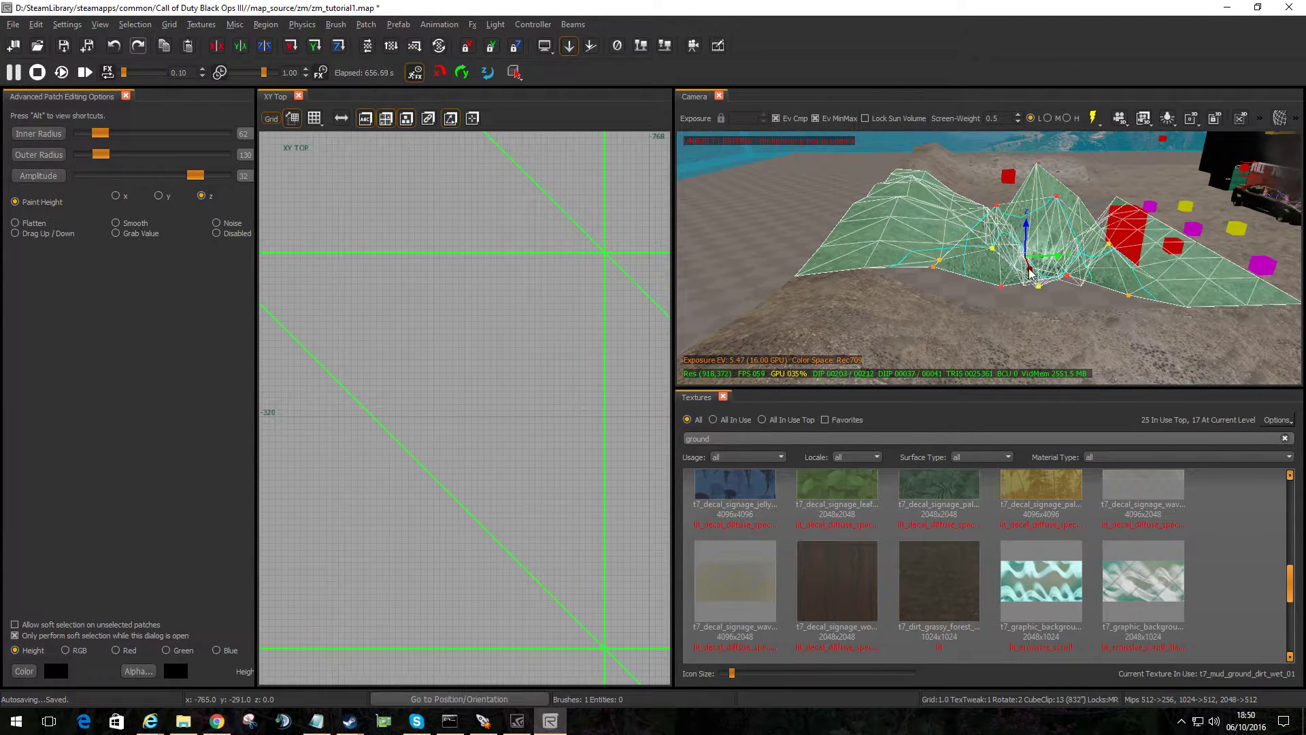
Soften the spikes on the selected patch with the Smooth brush and lower the amplitude to about 0.42.
click(129, 225)
mouse_move(864, 255)
mouse_down()
mouse_move(1143, 245)
mouse_move(953, 234)
mouse_move(1099, 269)
mouse_up()
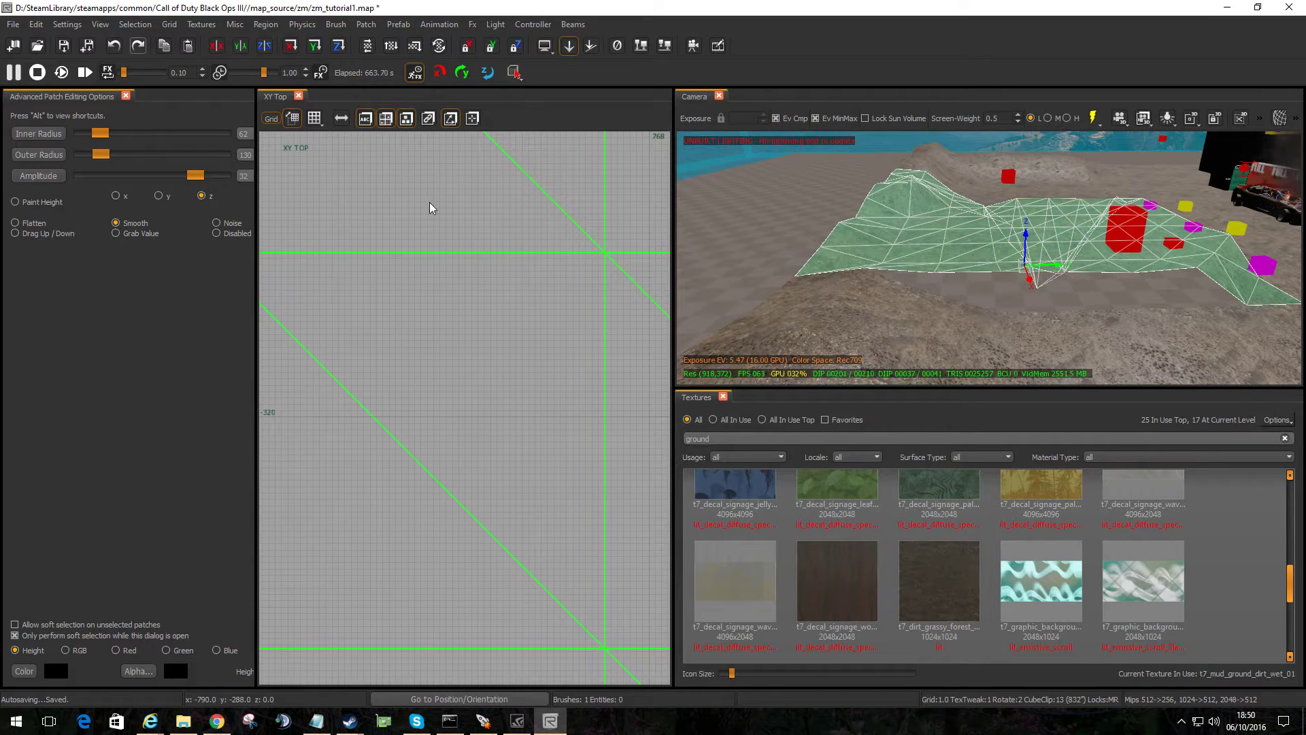
drag(167, 182, 134, 183)
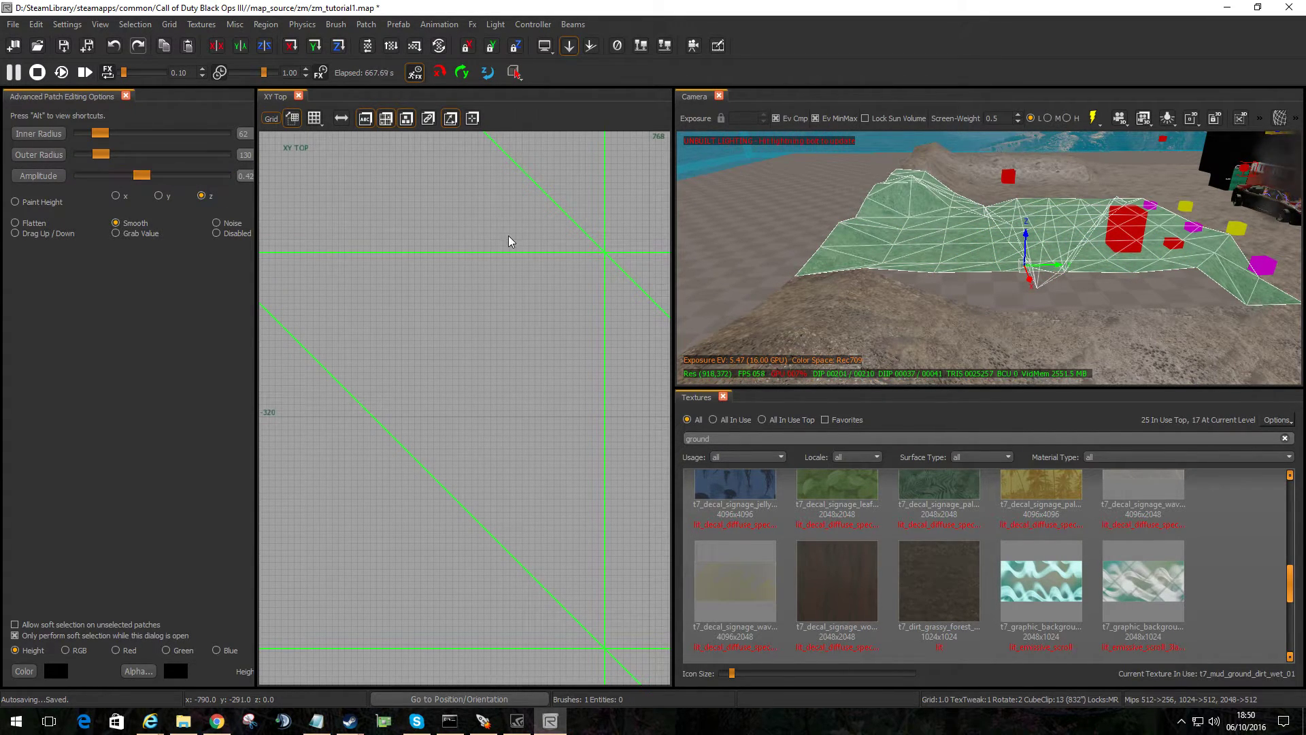
Add the adjoining front patch to the selection and sculpt its surface gently with Paint Height.
right_drag(878, 234, 951, 312)
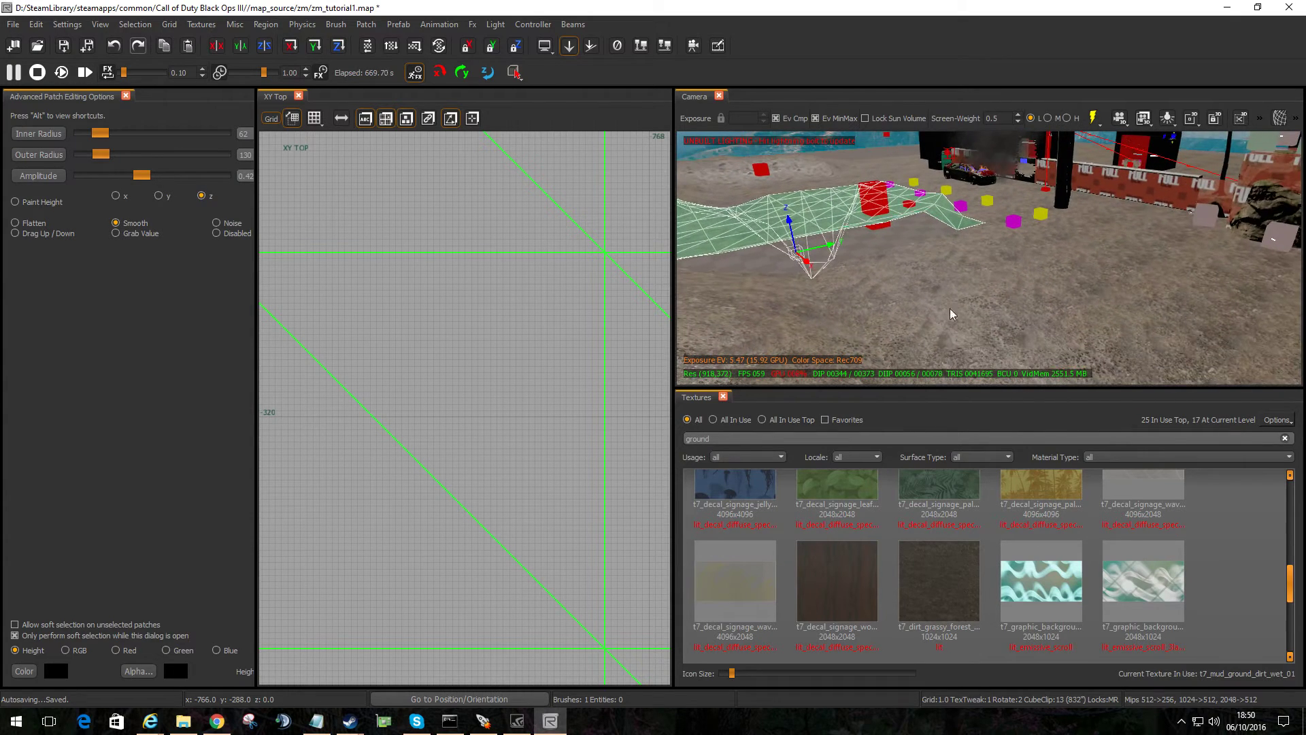
shift+click(950, 317)
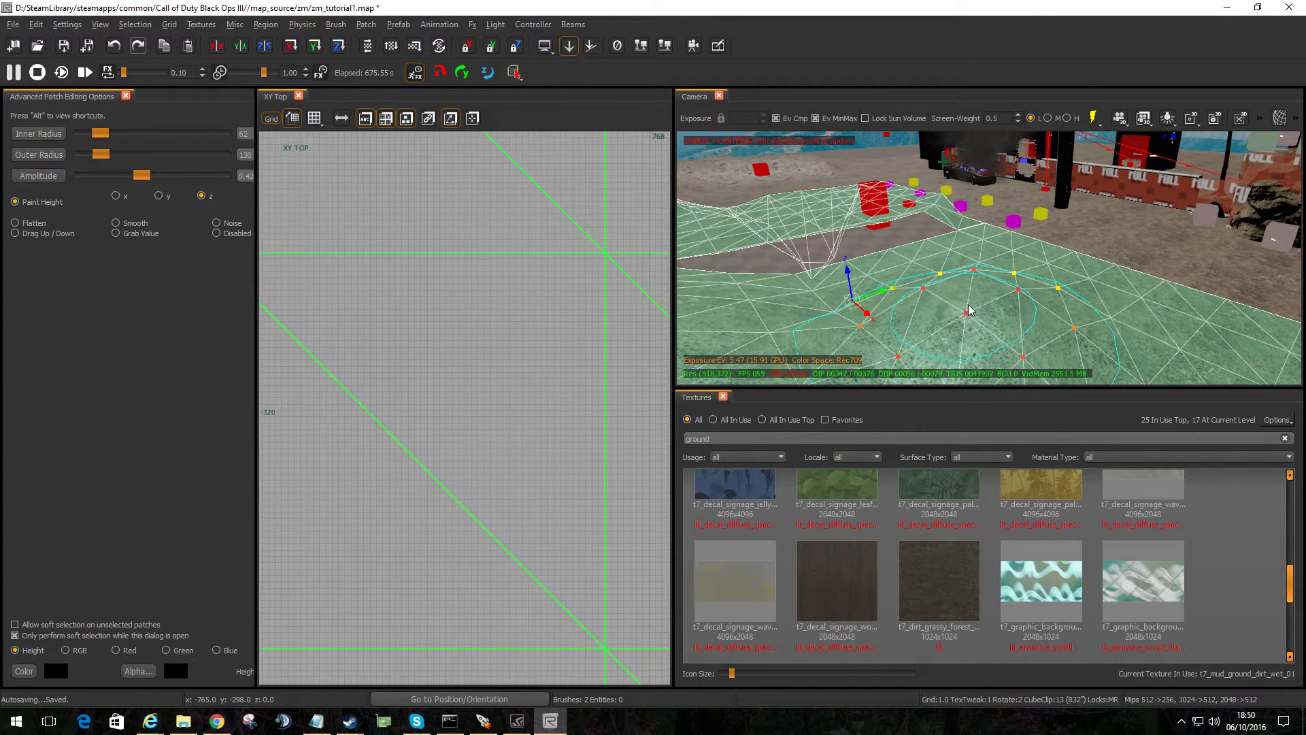
mouse_move(985, 321)
mouse_down()
mouse_move(997, 334)
mouse_move(948, 342)
mouse_move(1006, 350)
mouse_move(974, 344)
mouse_move(997, 326)
mouse_move(947, 318)
mouse_up()
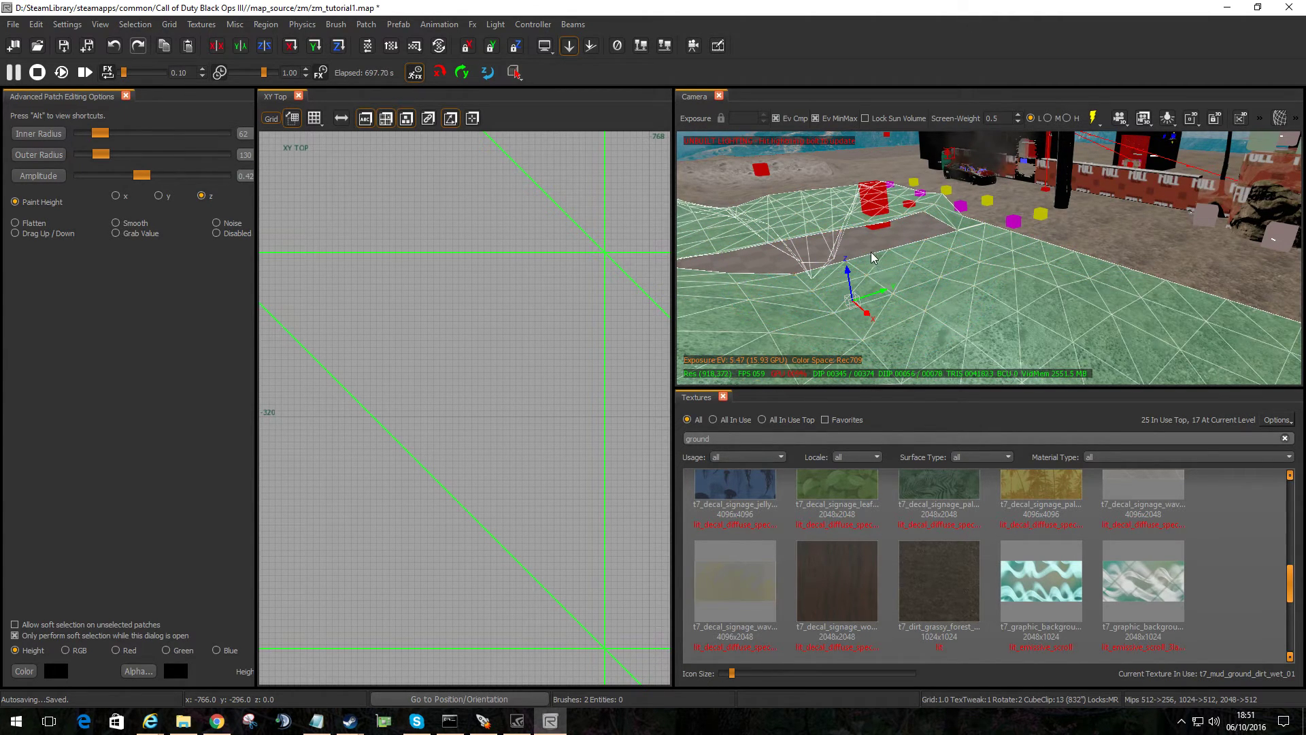
right_drag(873, 259, 834, 268)
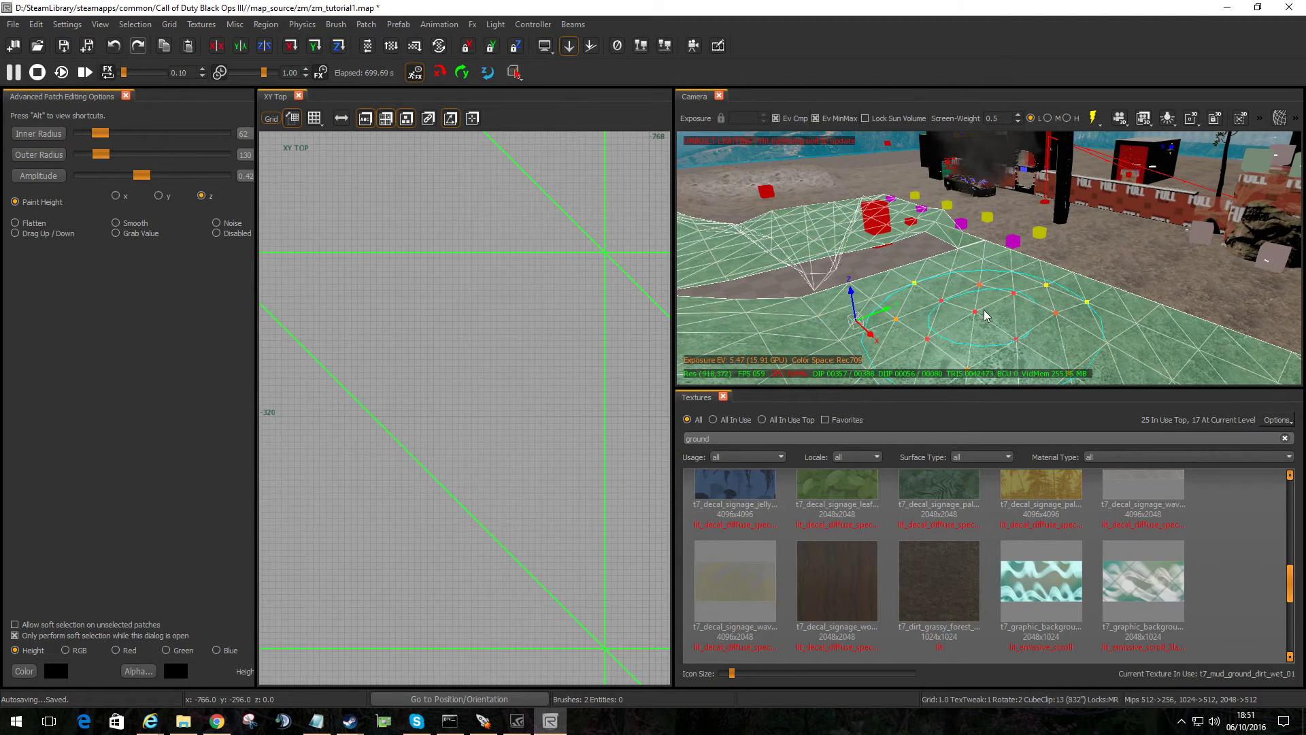
mouse_move(986, 315)
right_down()
mouse_move(851, 312)
mouse_move(1036, 306)
right_up()
key(w)
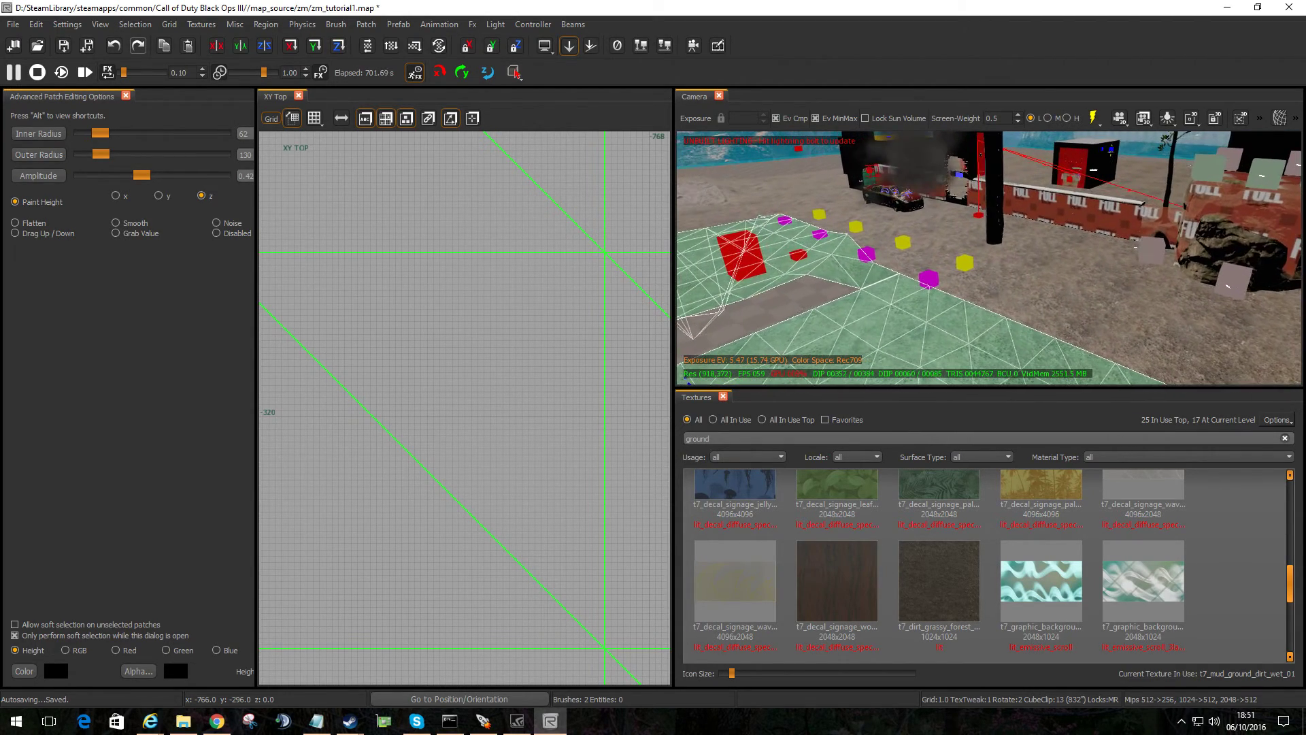